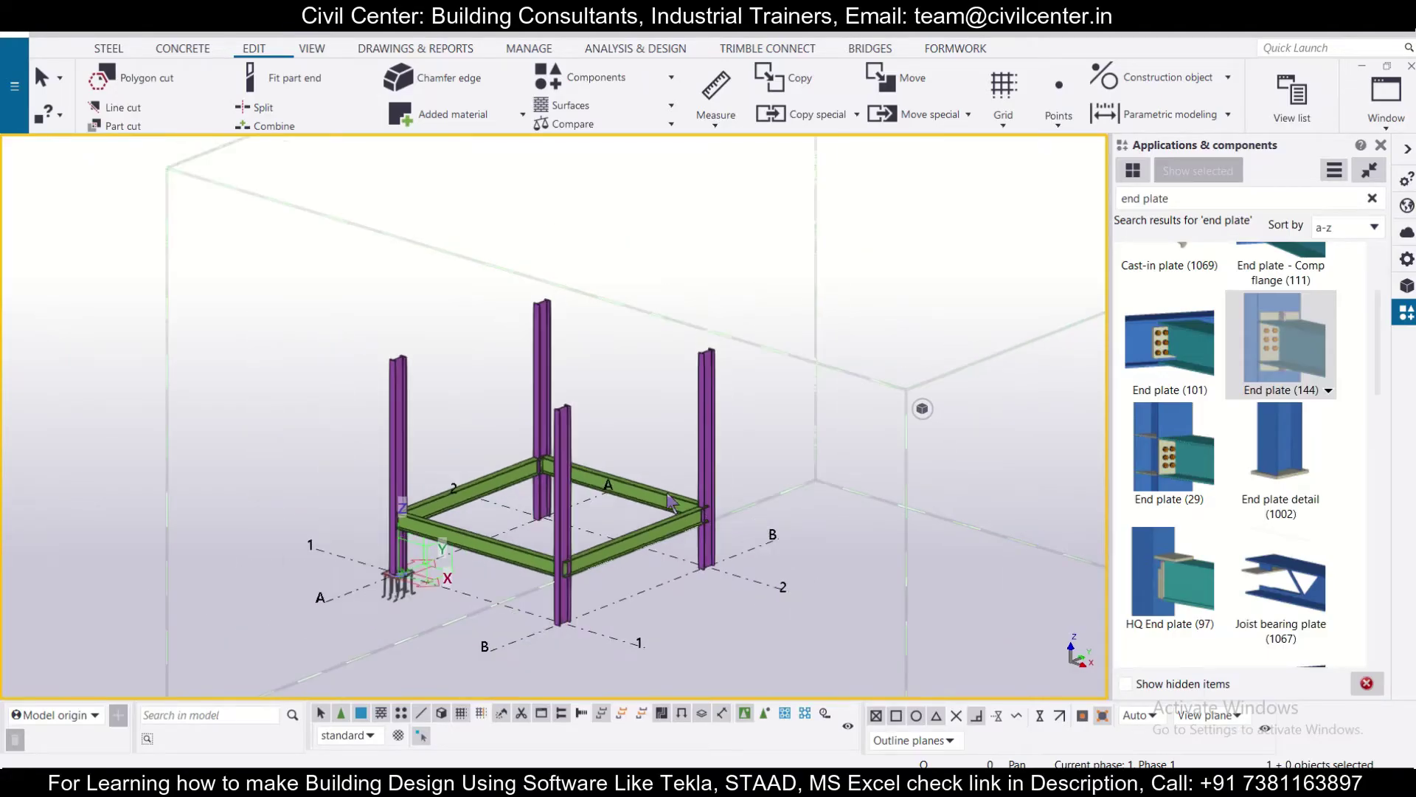
Recentre the frame and select the anchor-bolted base plate on the near-left column.
middle_drag(666, 608, 748, 531)
right_click(748, 531)
key(Escape)
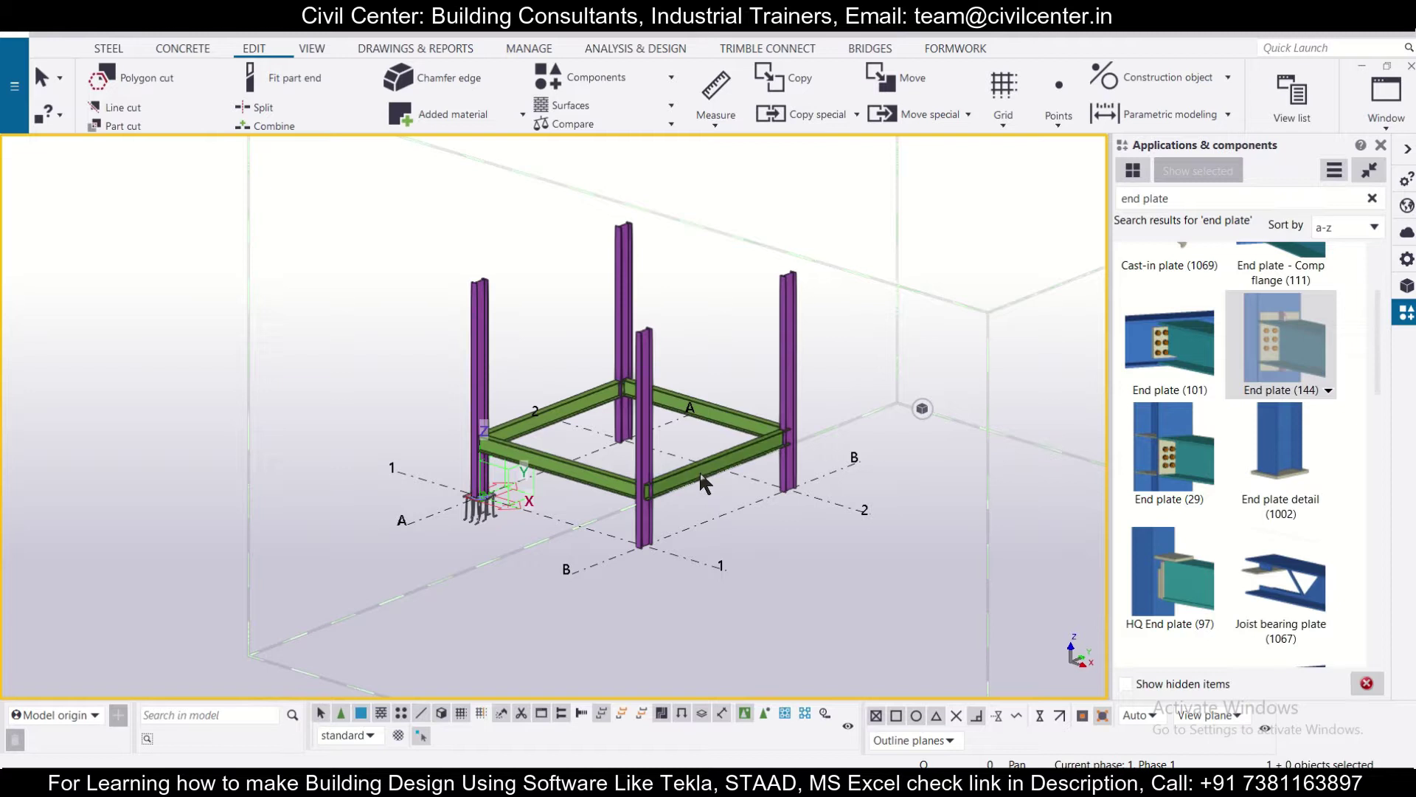
scroll(701, 474, up, 2)
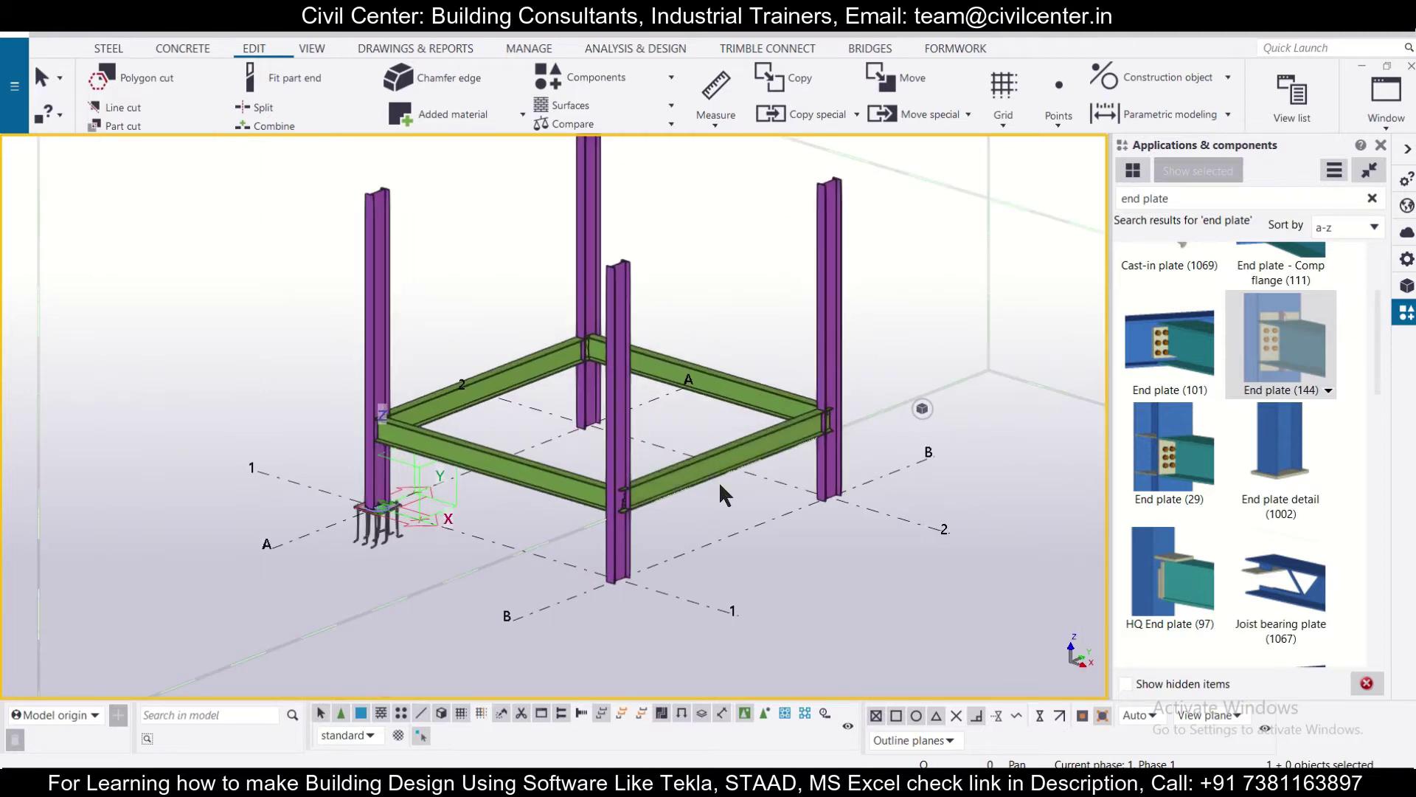
scroll(720, 492, down, 2)
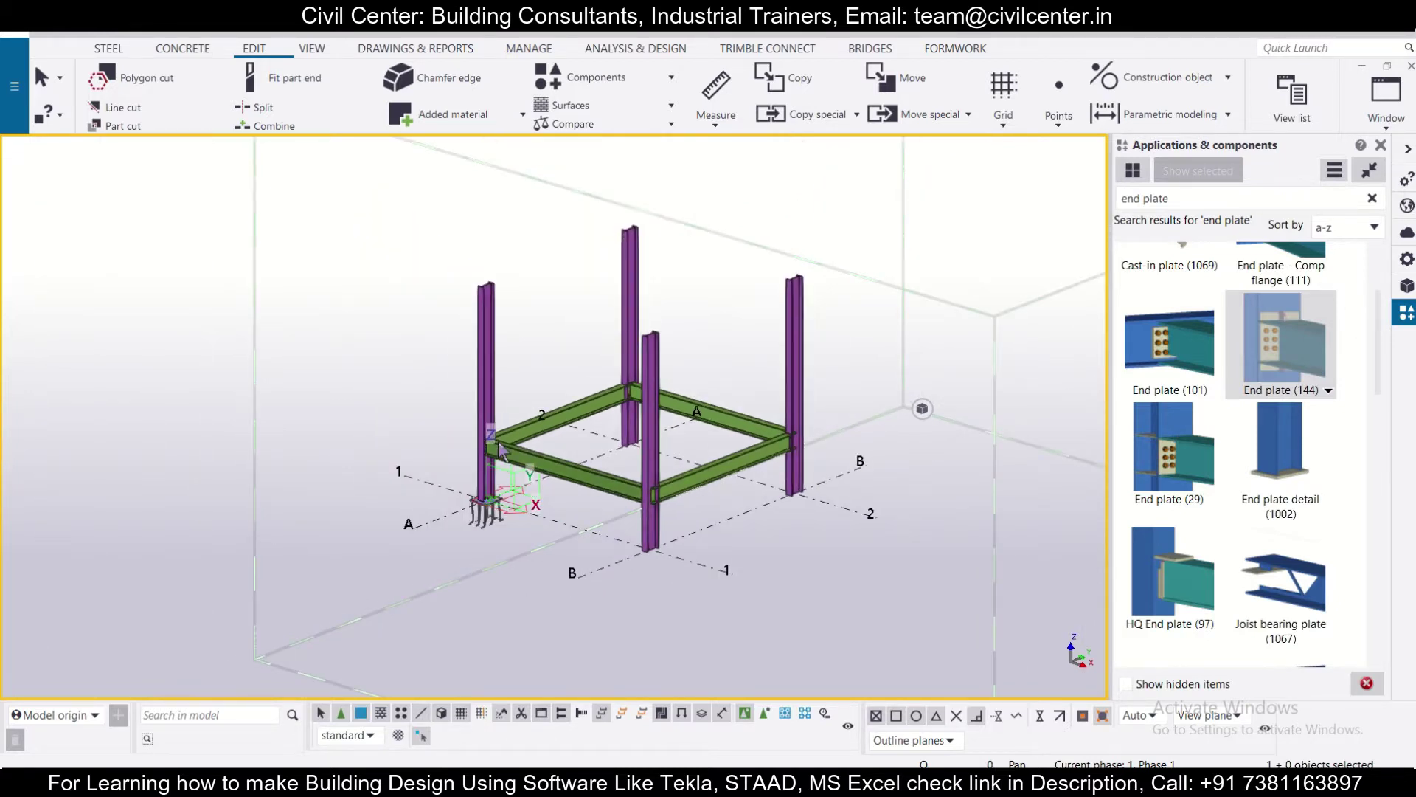
scroll(503, 441, up, 5)
scroll(502, 452, down, 3)
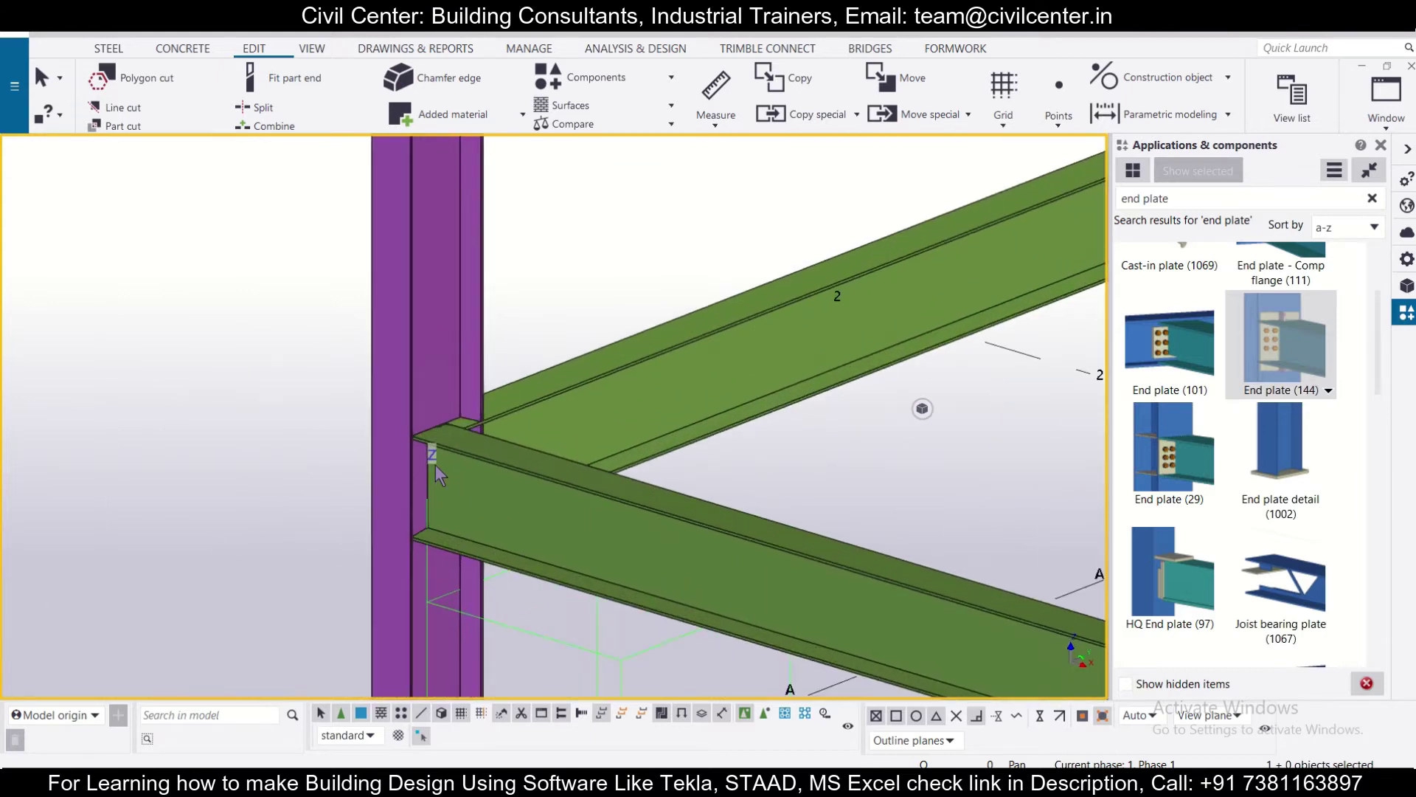
scroll(437, 476, down, 3)
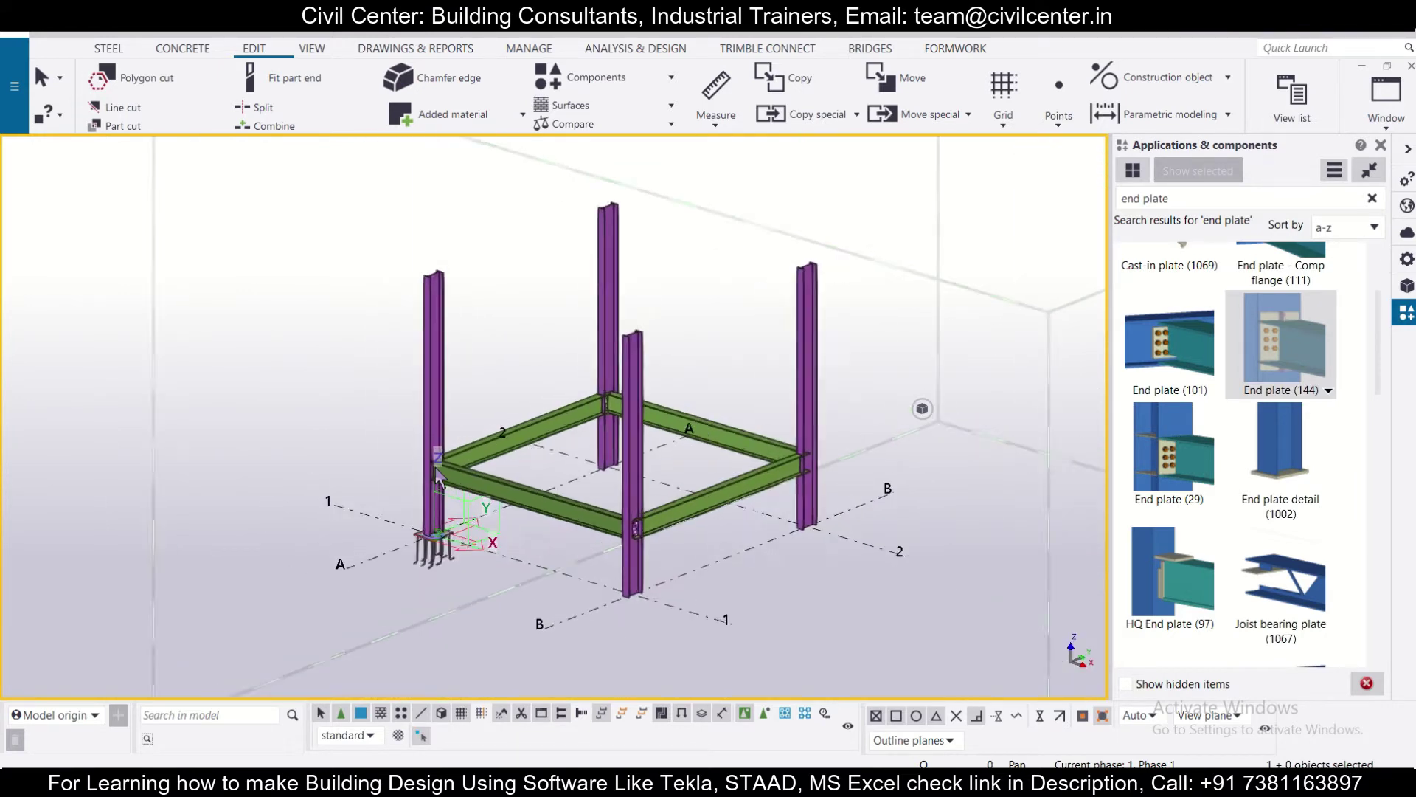
scroll(442, 480, up, 3)
scroll(489, 512, up, 3)
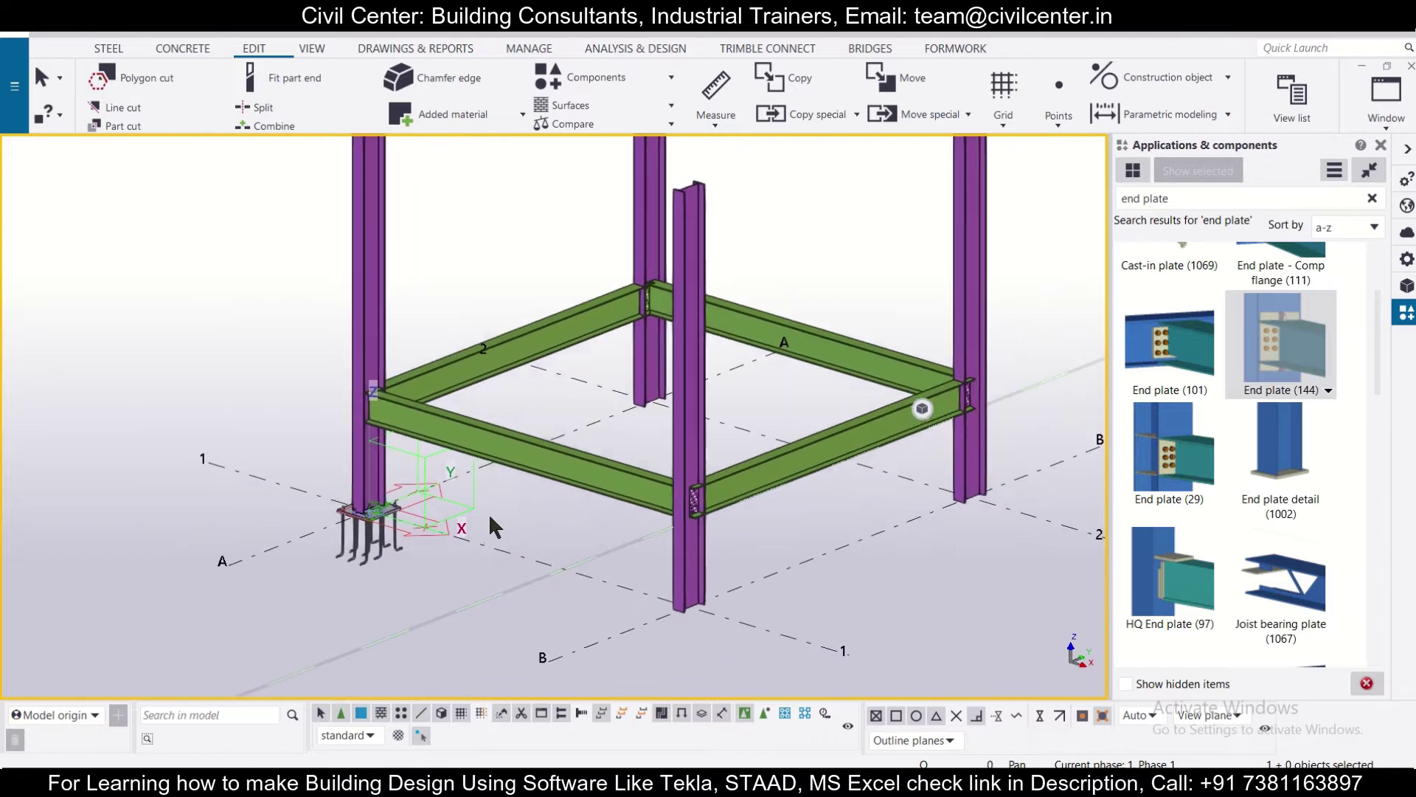
scroll(295, 531, up, 3)
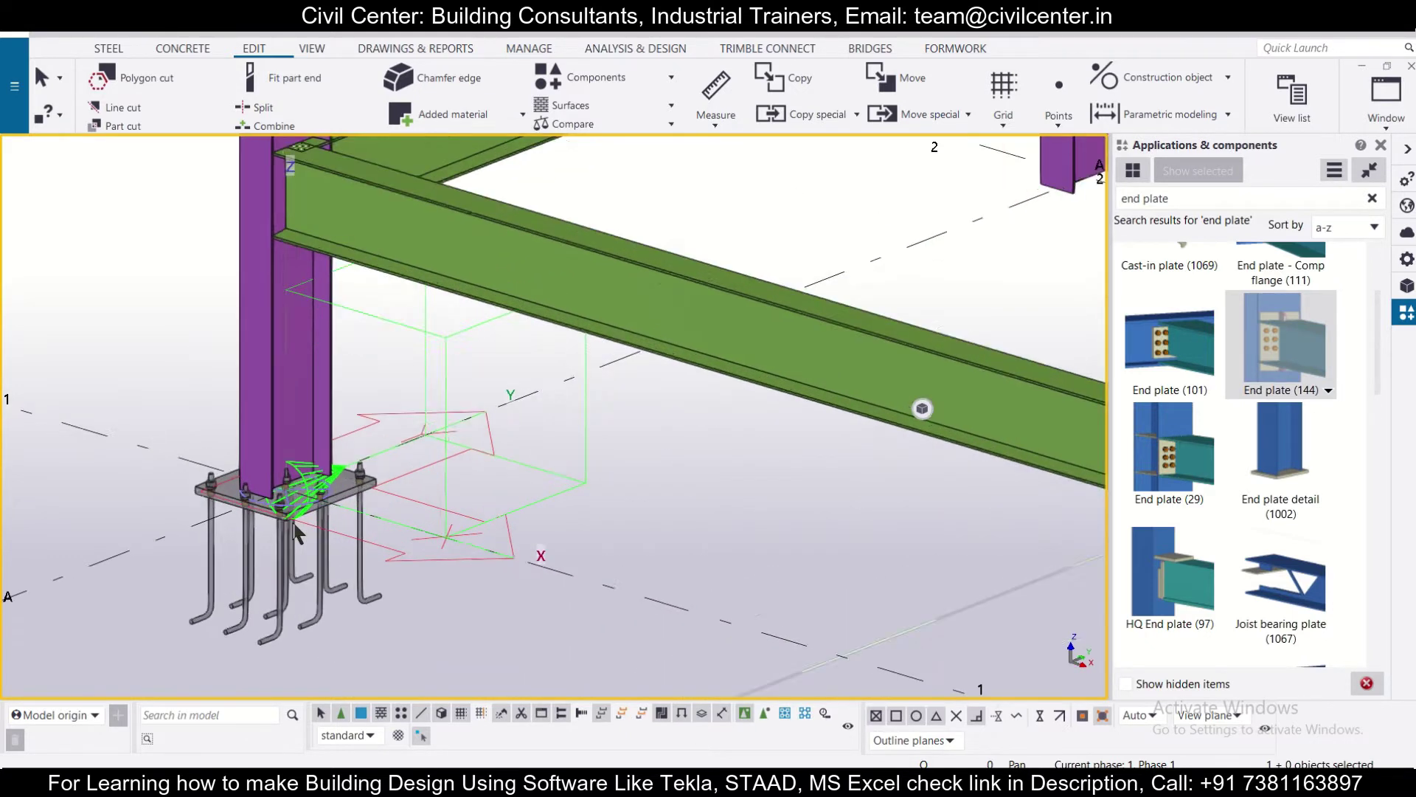
scroll(295, 526, down, 2)
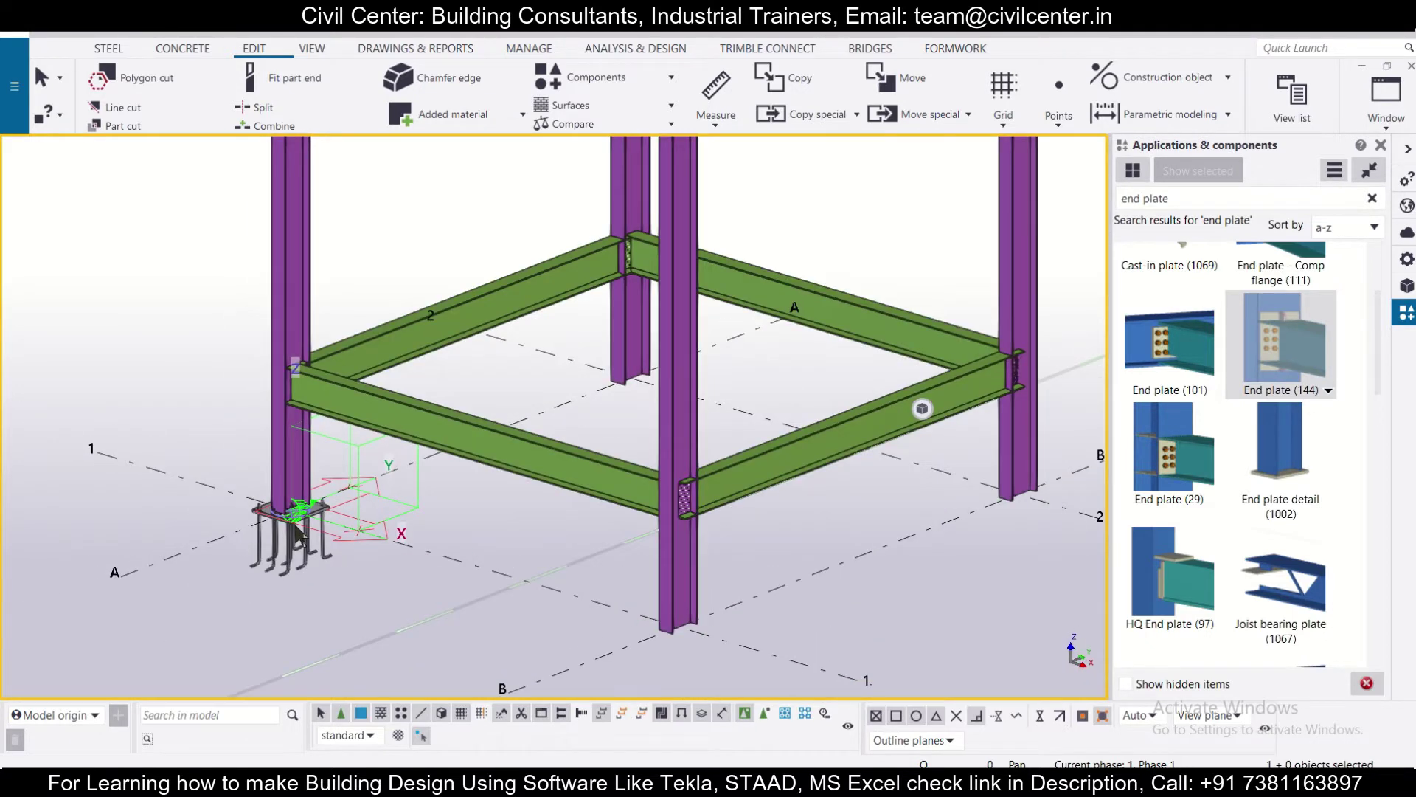
scroll(298, 530, up, 3)
scroll(295, 525, down, 3)
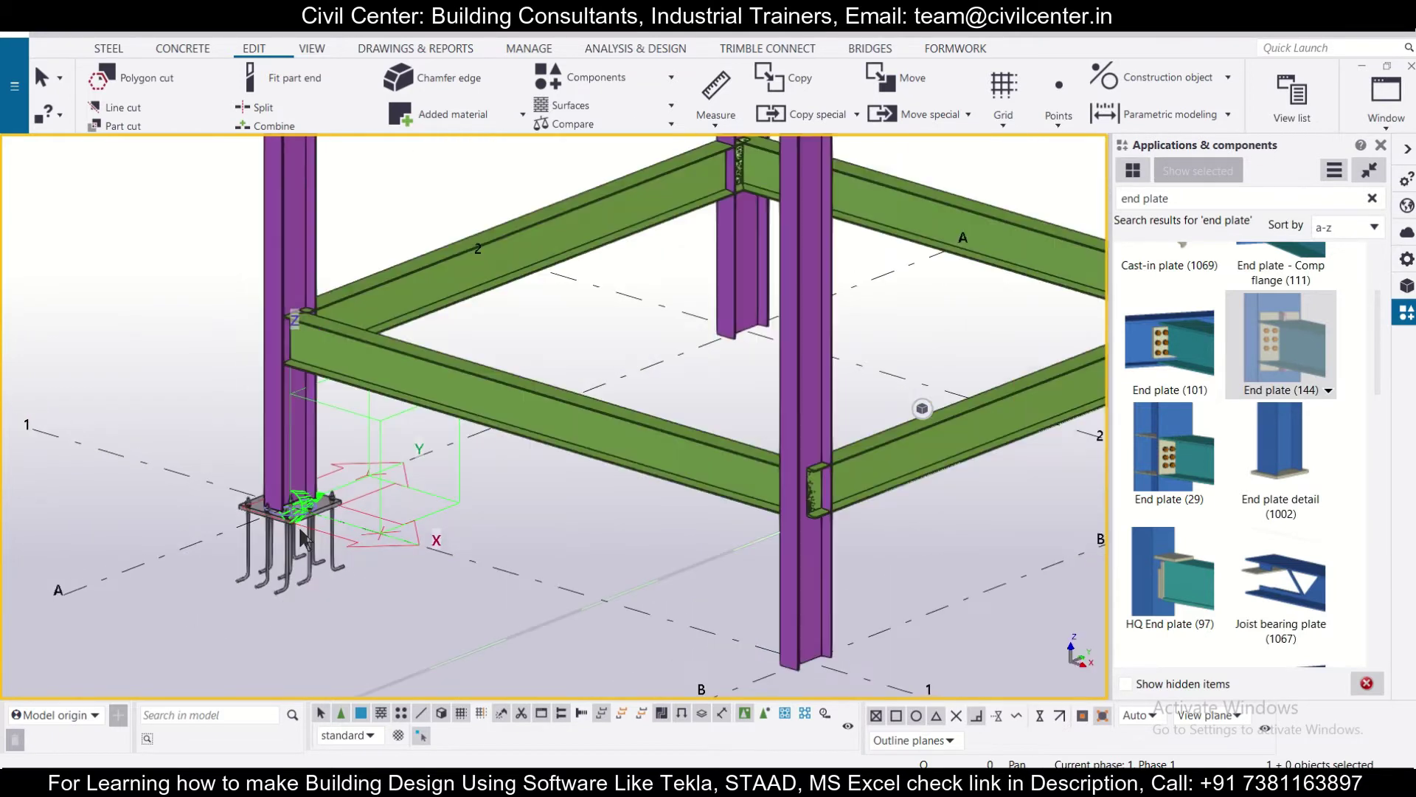
scroll(303, 535, up, 2)
scroll(304, 541, down, 3)
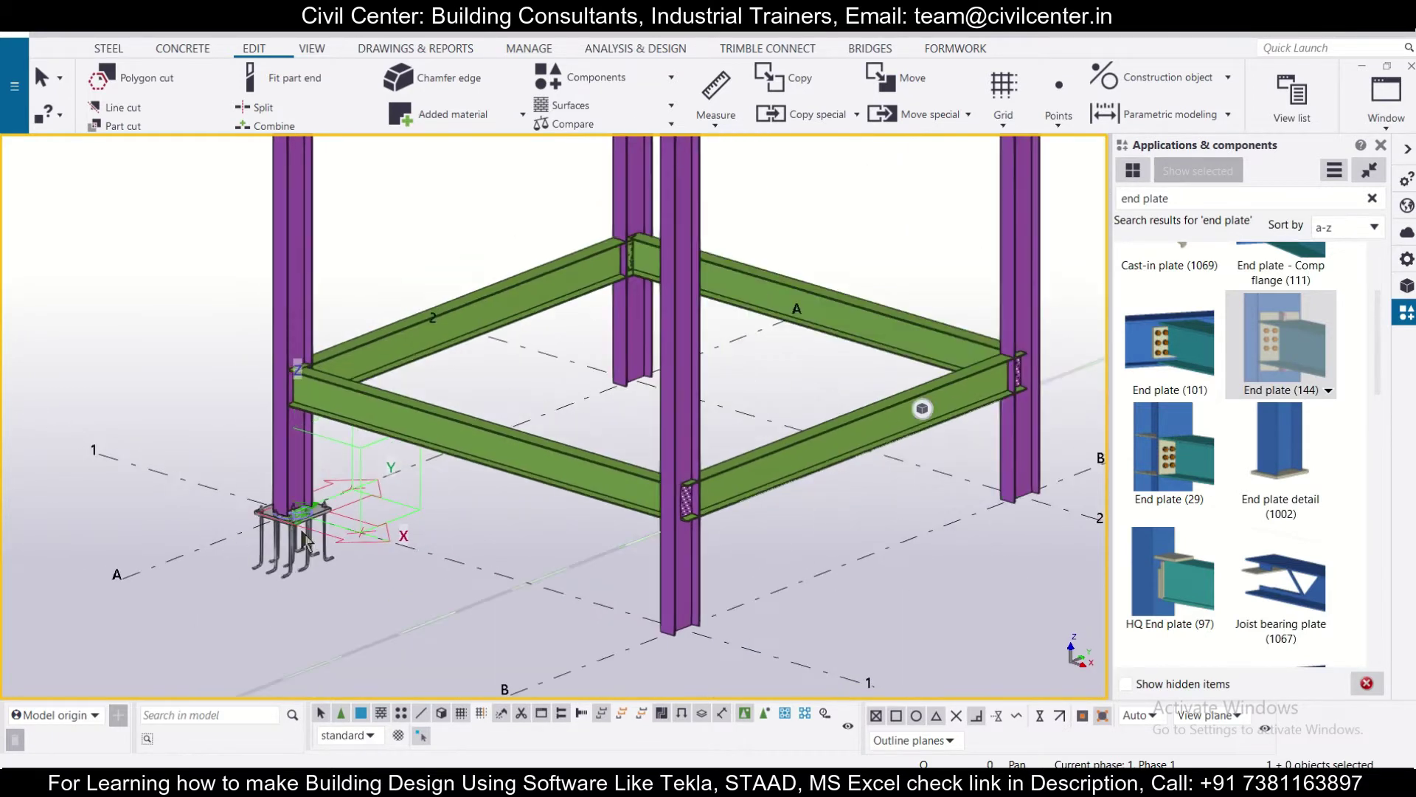
scroll(304, 535, up, 2)
click(302, 532)
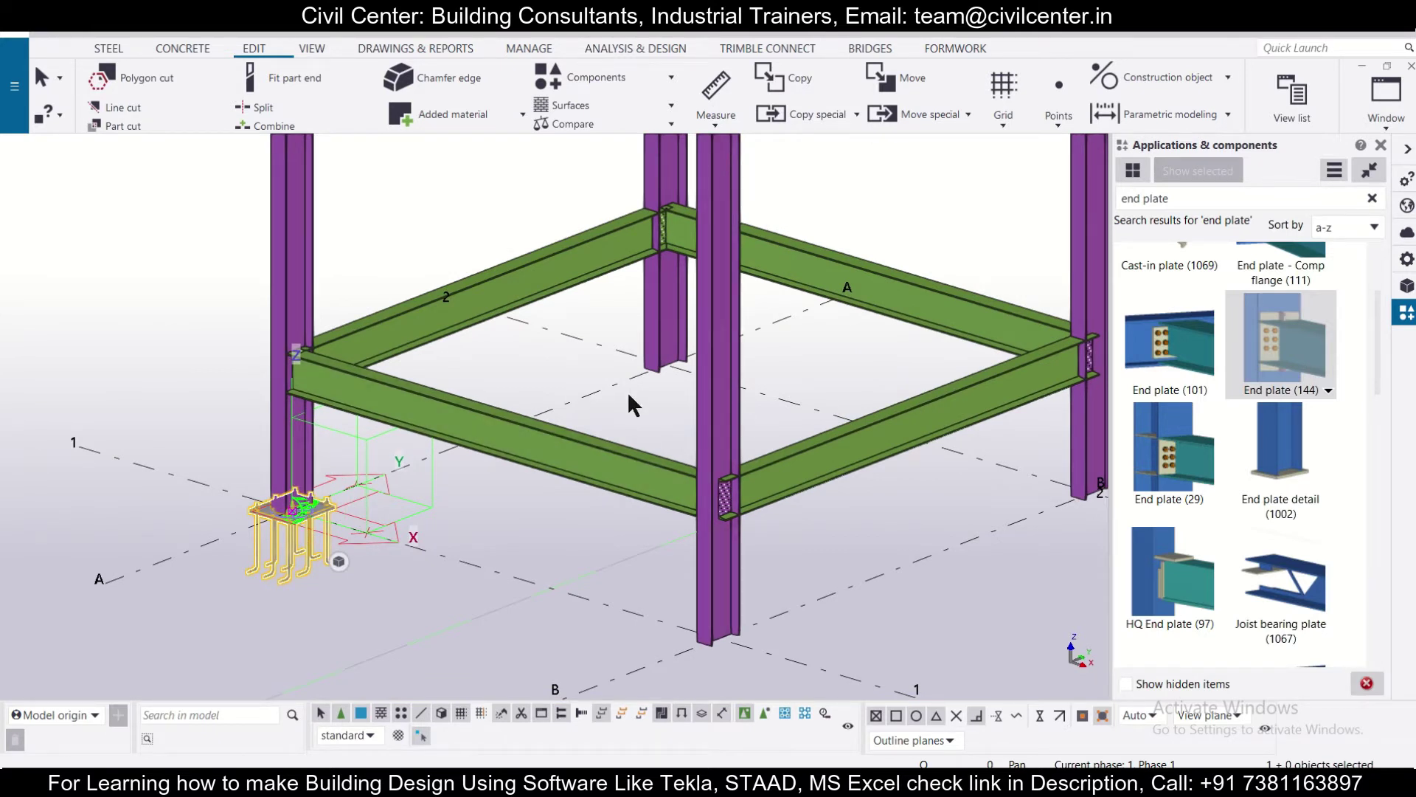
key(ctrl+2)
key(ctrl+4)
Copy the base plate from the left column to the front, right and back columns with Copy special > To another object.
click(807, 113)
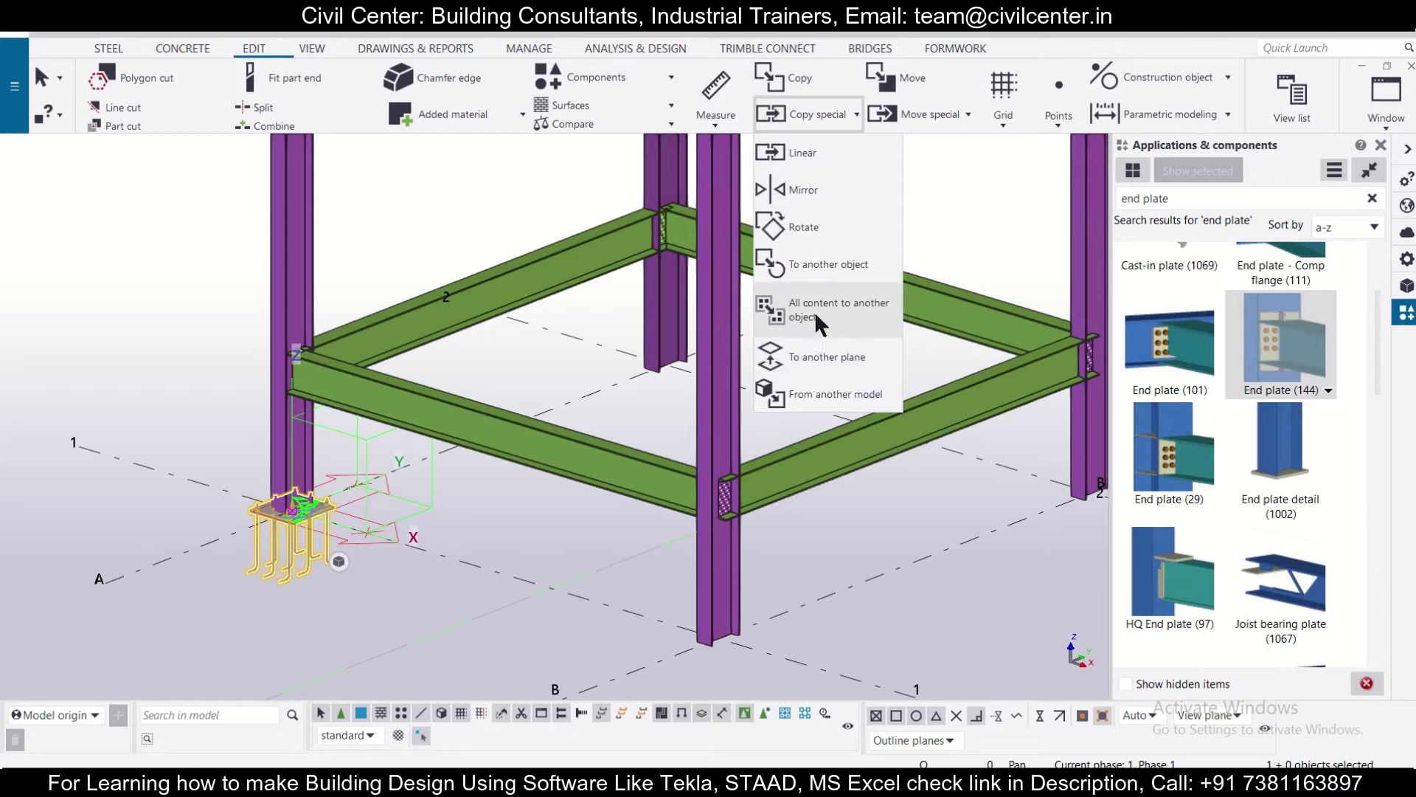
click(832, 264)
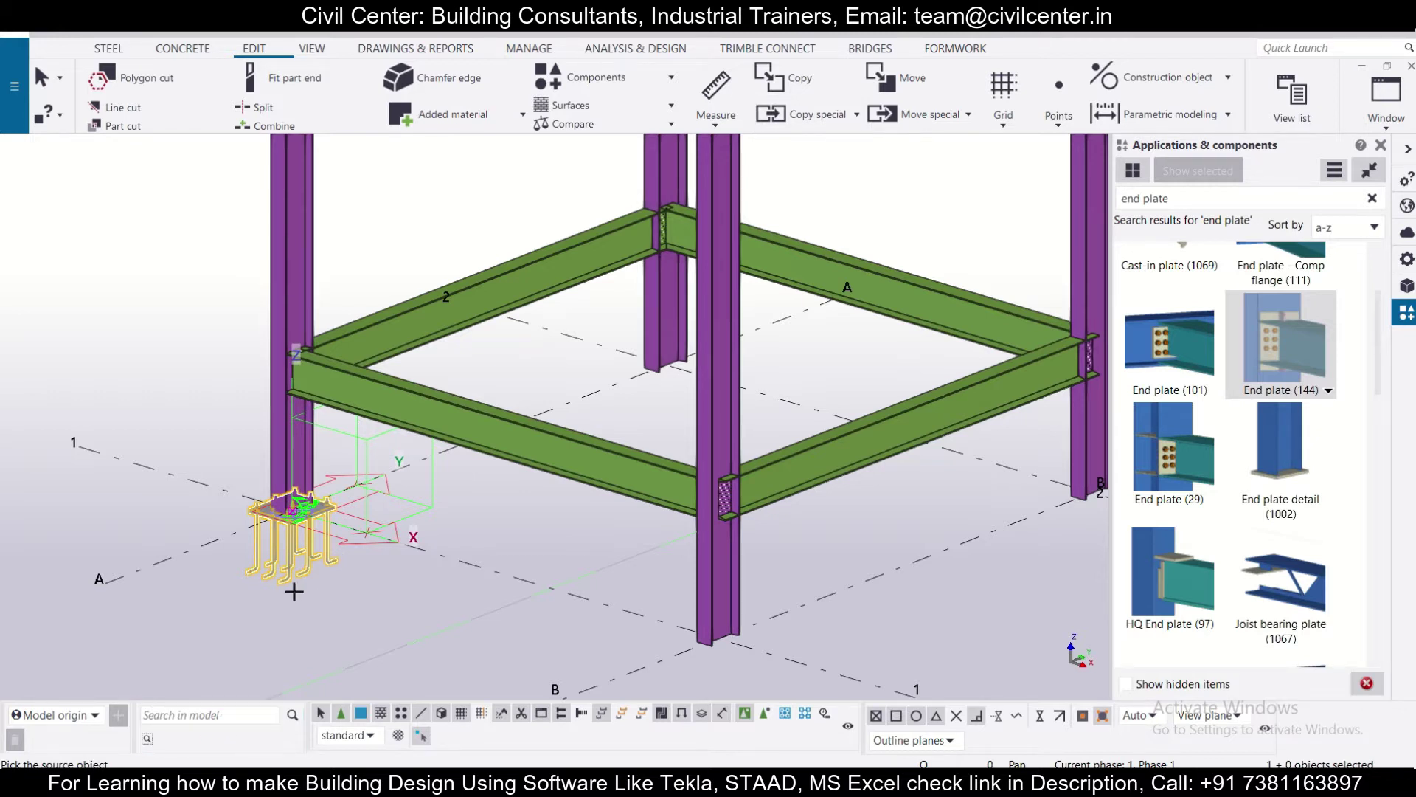
click(301, 461)
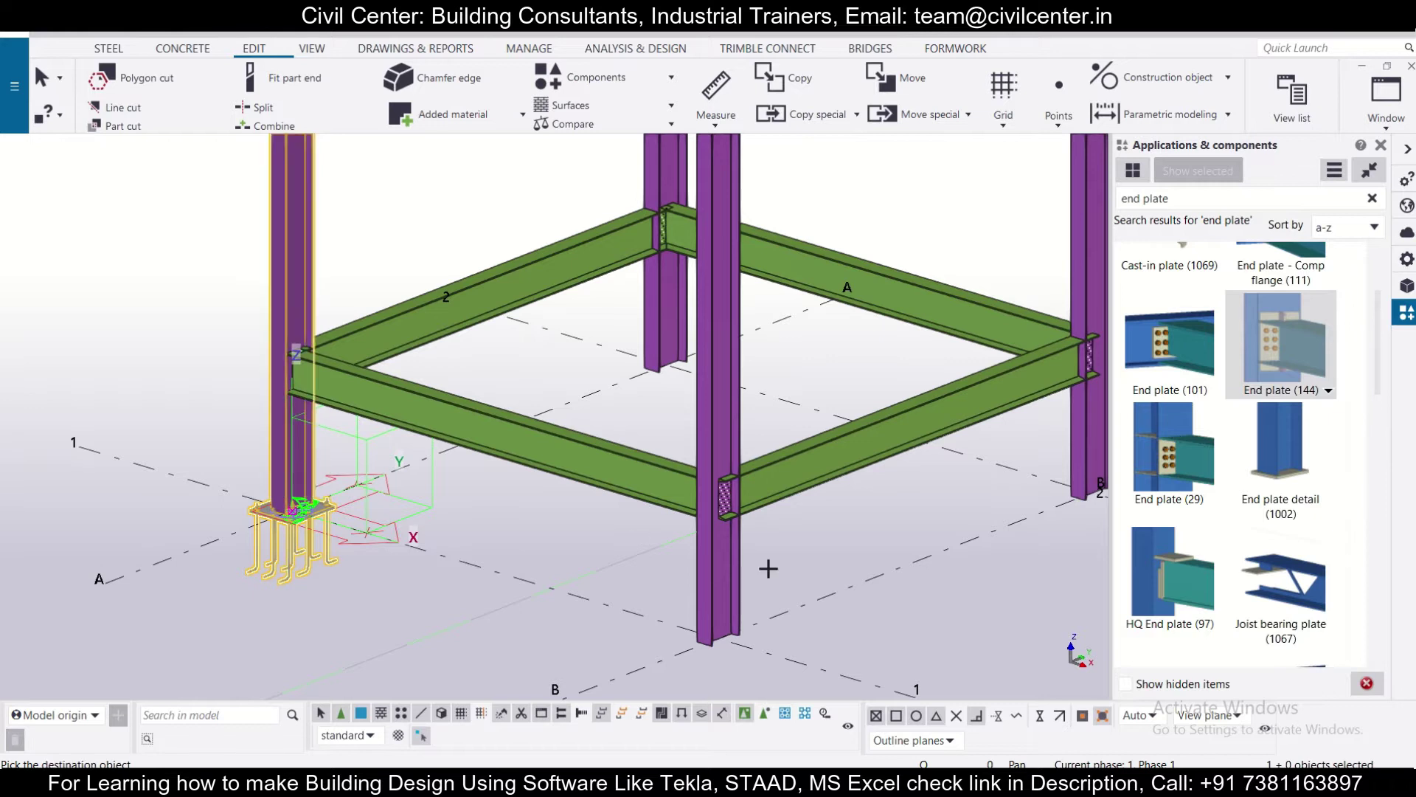
click(726, 601)
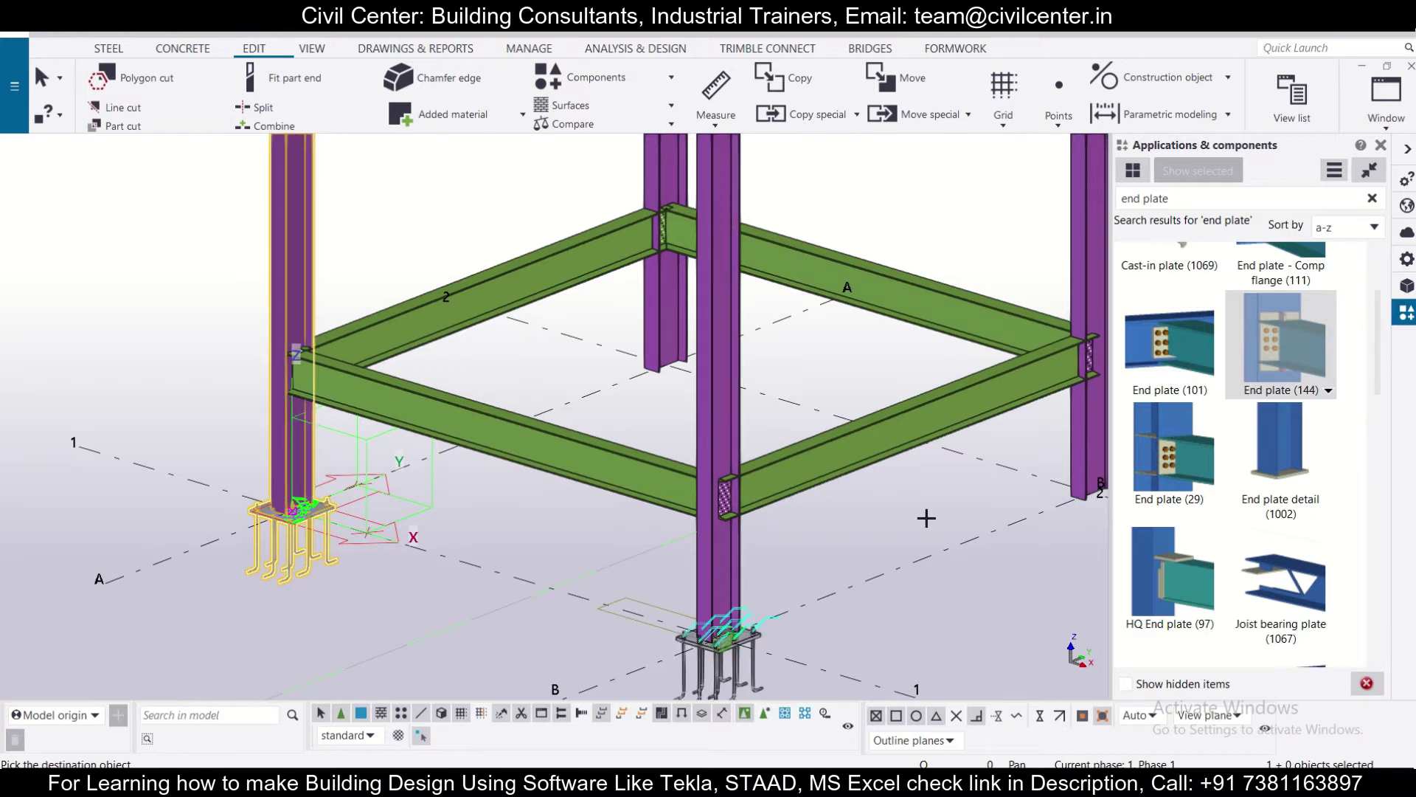
click(1094, 451)
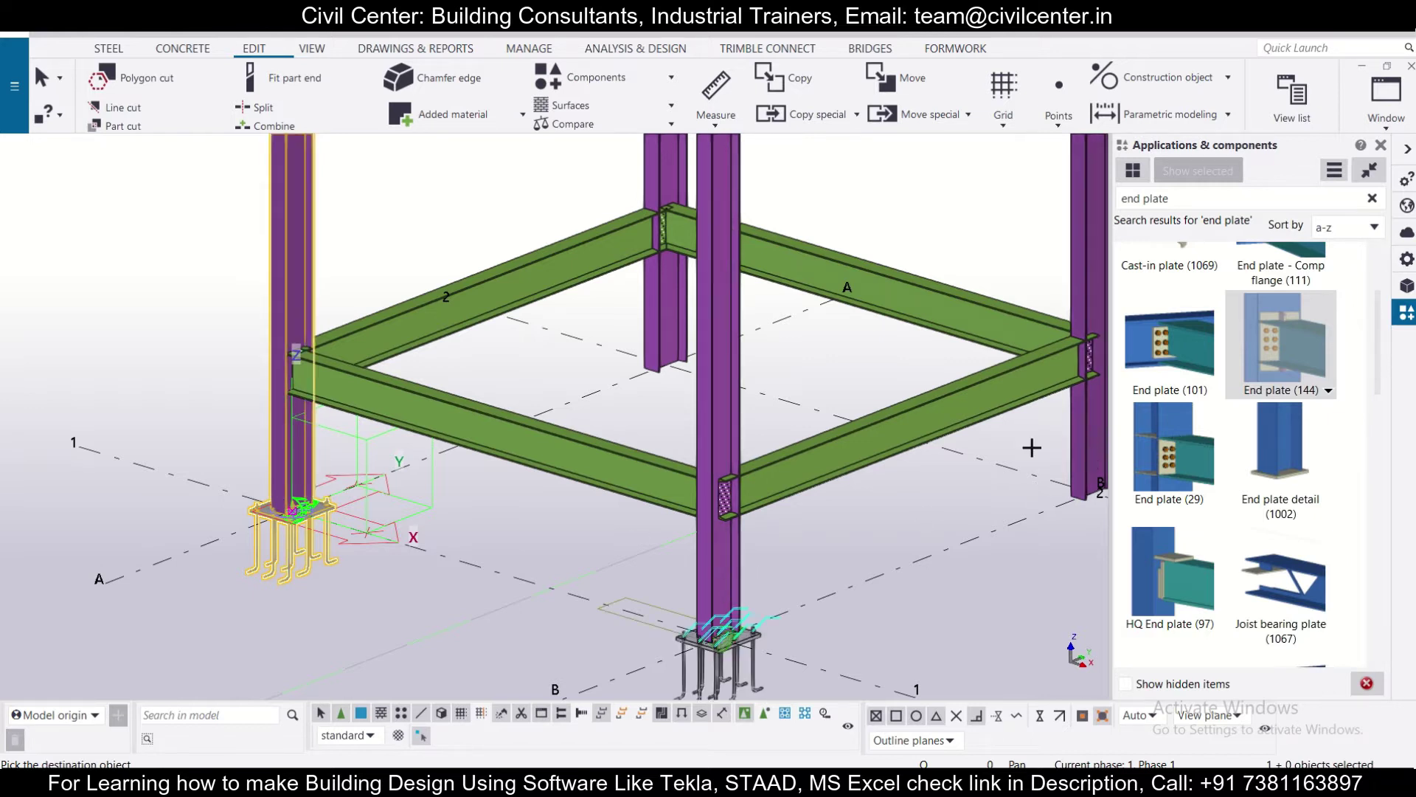
click(653, 295)
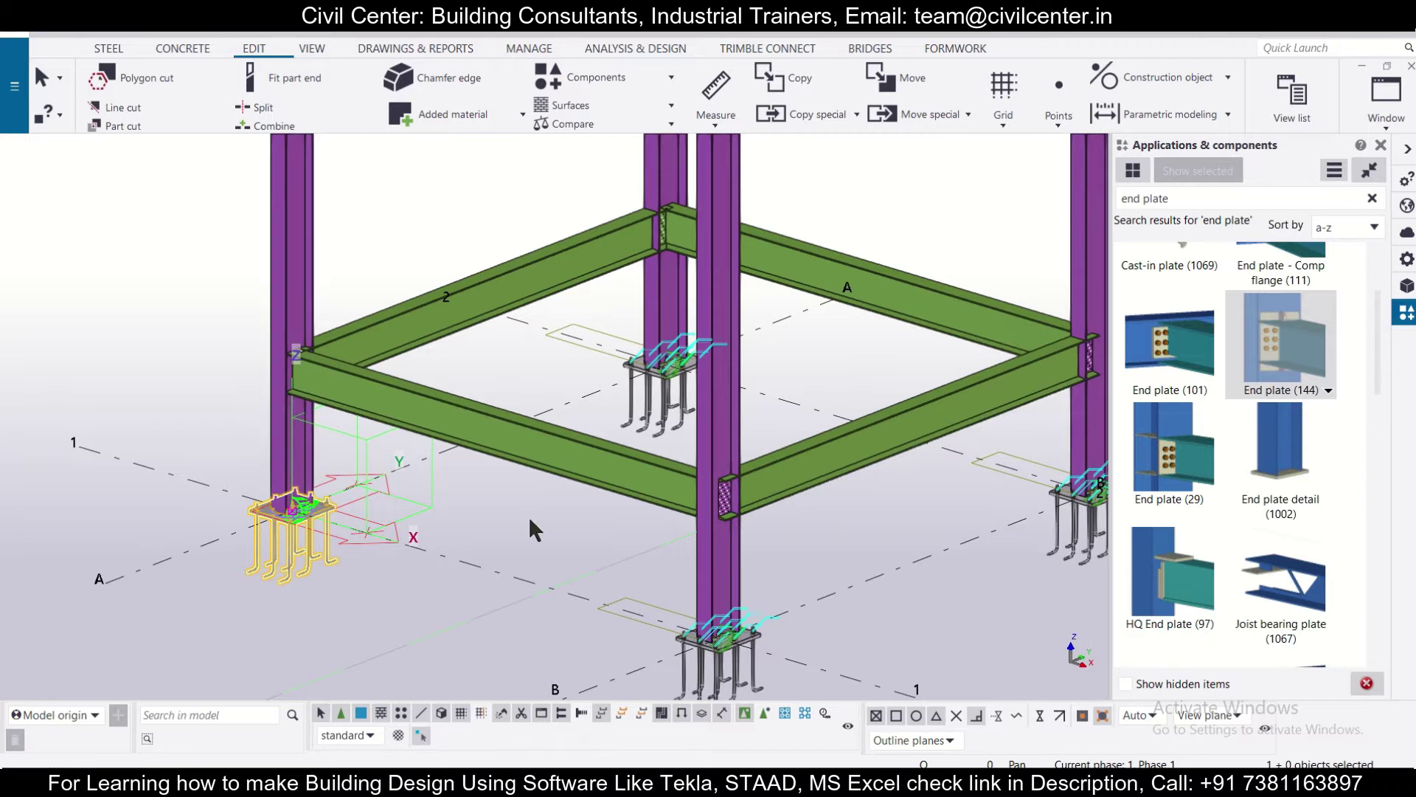
Clear the selection and redraw the view so the copied base plates display.
click(530, 518)
right_click(528, 516)
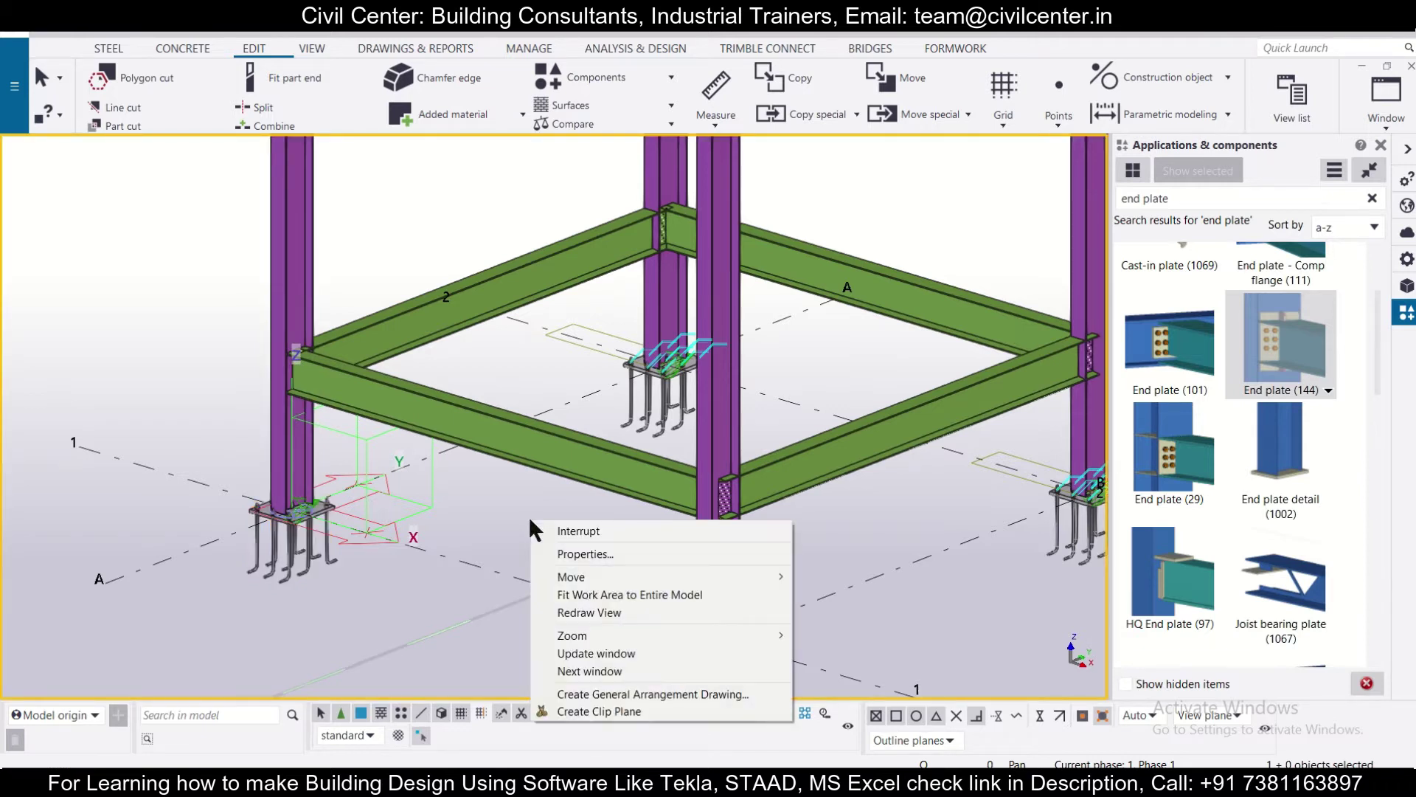
click(616, 612)
Zoom and orbit the model to a new viewing angle on the frame.
scroll(763, 503, down, 5)
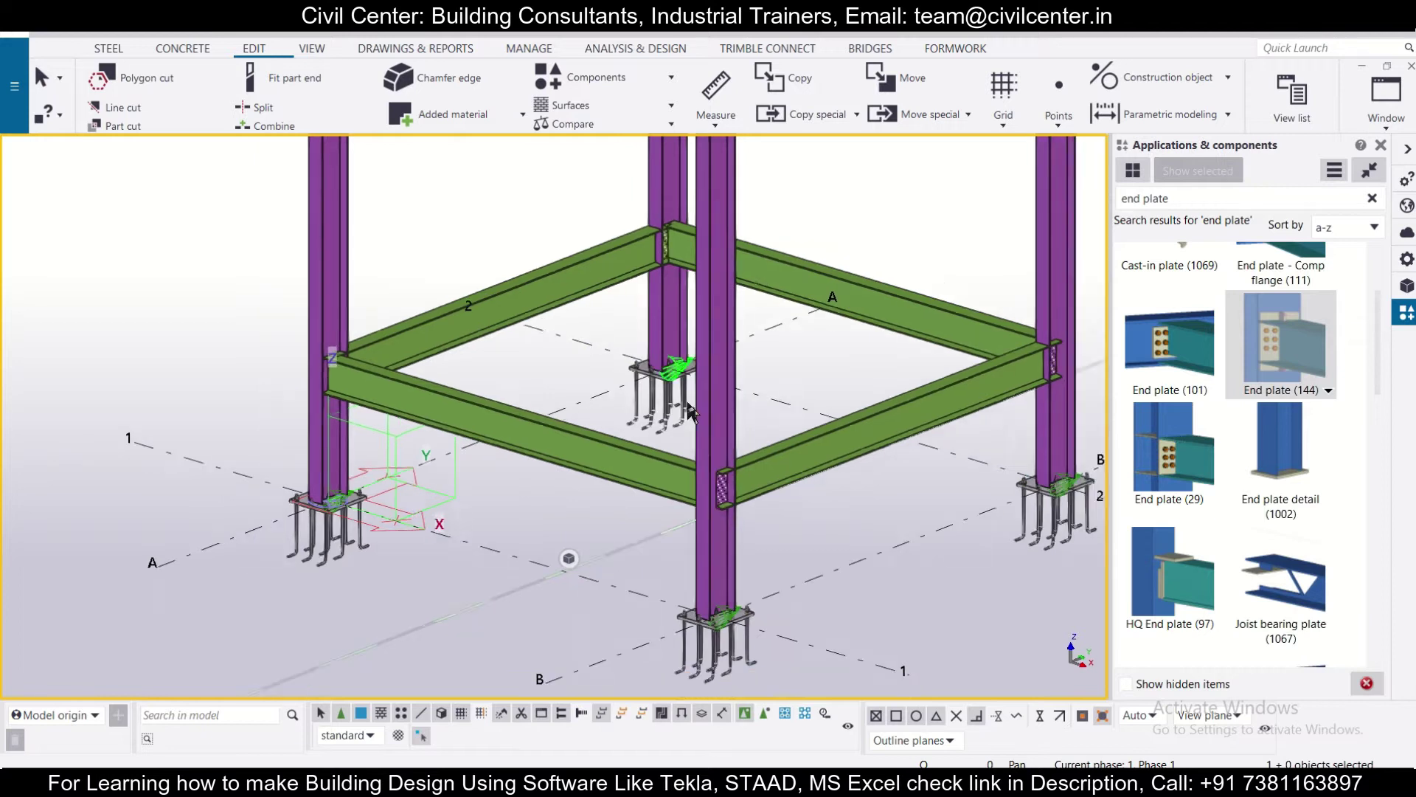
scroll(763, 504, up, 8)
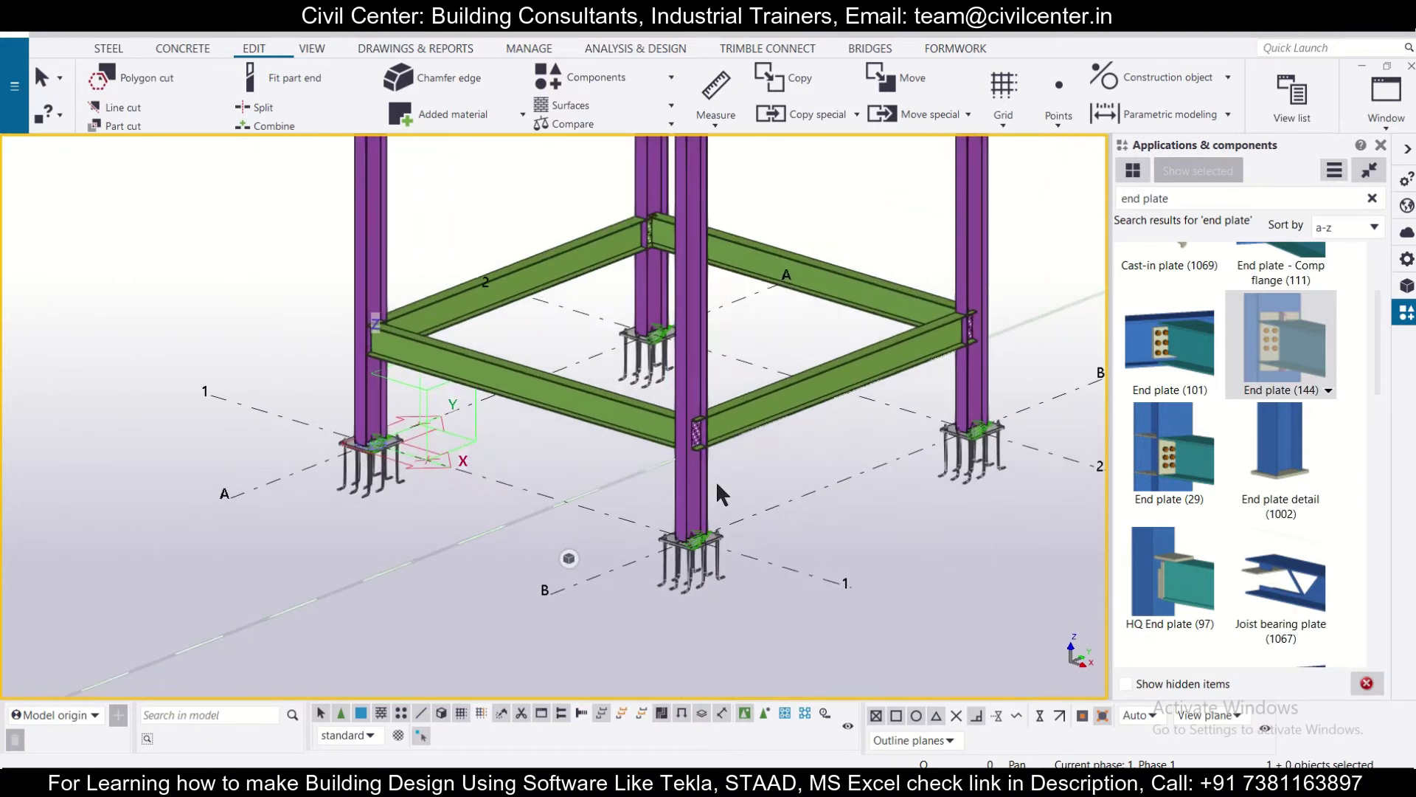
scroll(723, 419, down, 6)
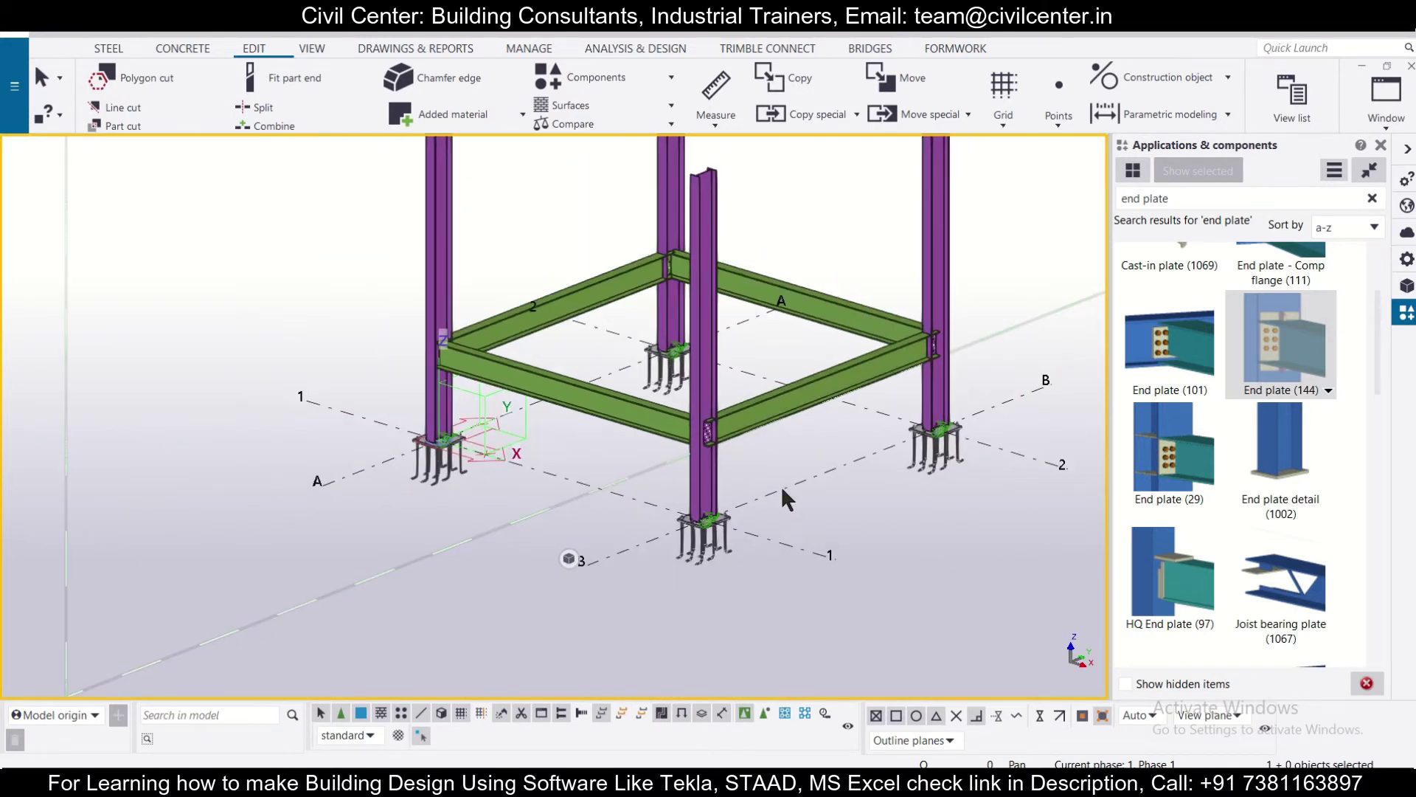
scroll(928, 525, up, 2)
scroll(458, 339, up, 4)
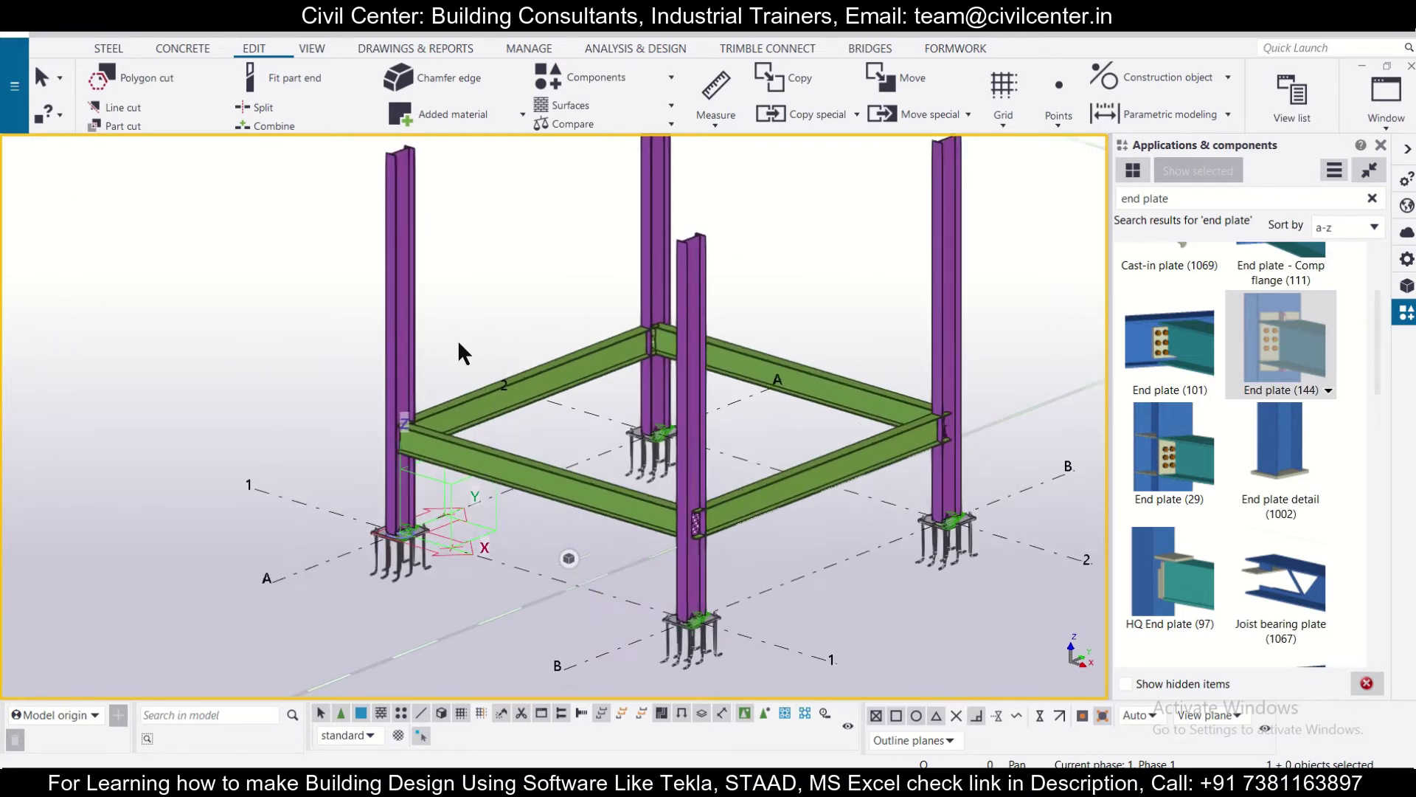
ctrl+middle_drag(429, 529, 485, 512)
scroll(549, 397, down, 2)
ctrl+middle_drag(549, 397, 510, 469)
scroll(516, 419, down, 2)
scroll(517, 419, up, 2)
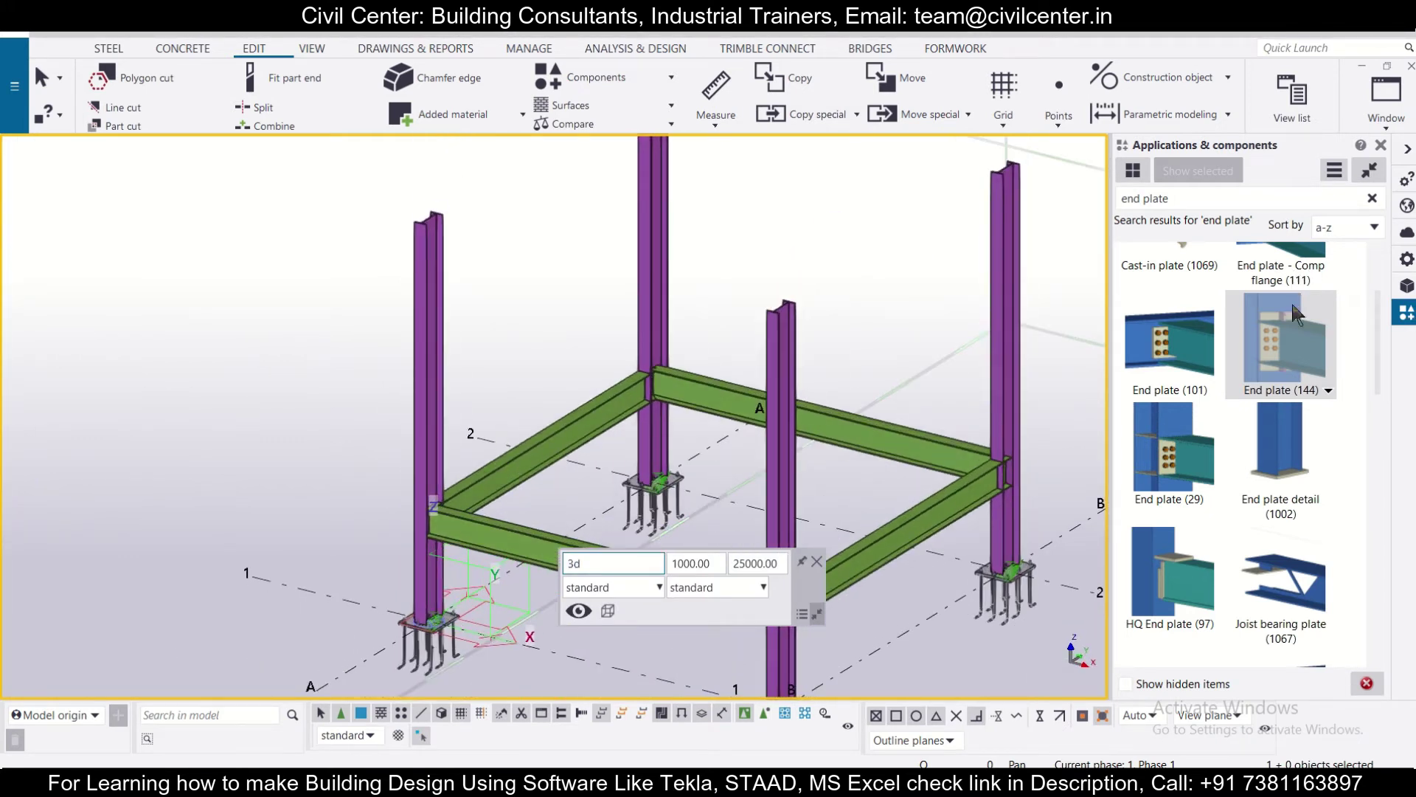
Give End plate (144) a 22 plate thickness and size 24 bolts, then confirm with OK.
click(1306, 344)
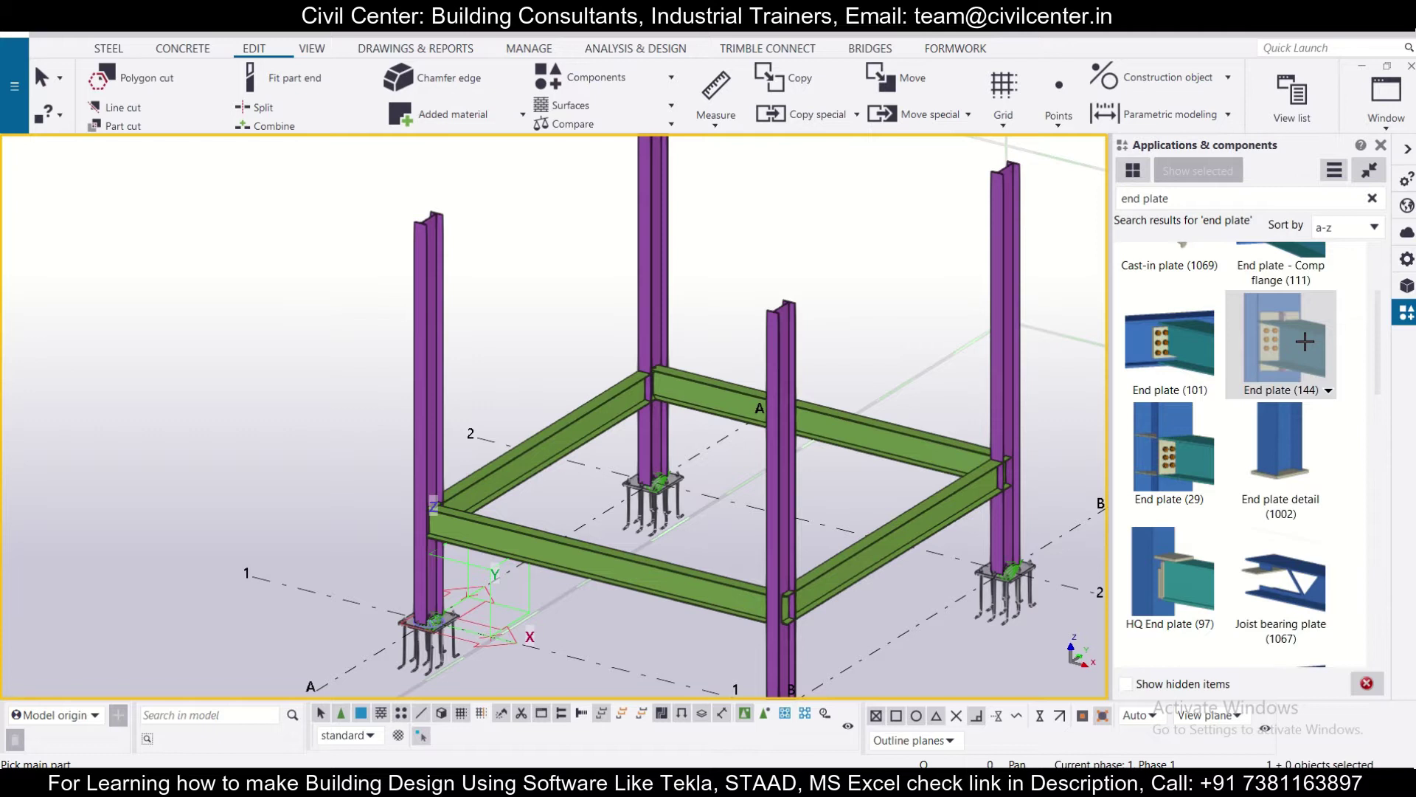
double_click(1306, 342)
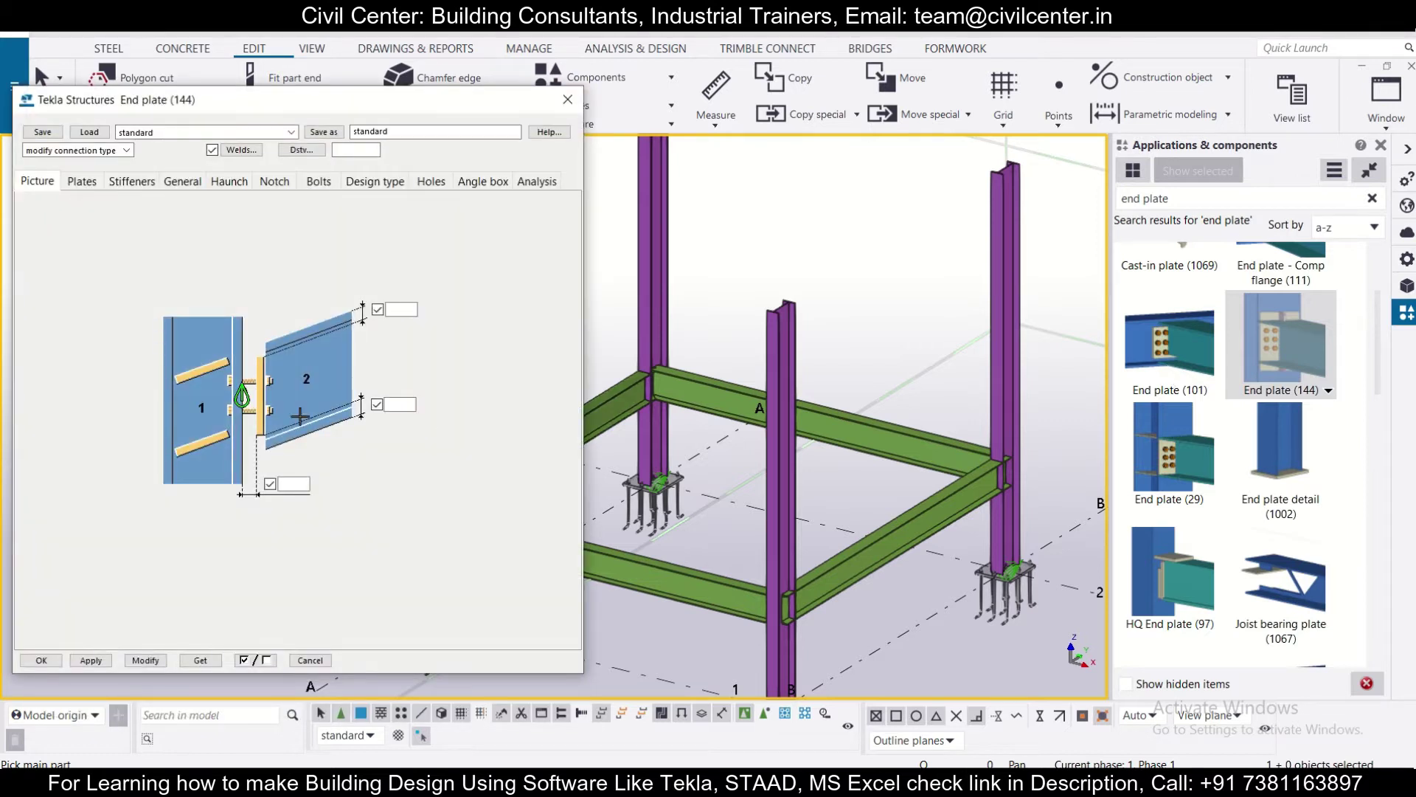
click(93, 186)
double_click(121, 220)
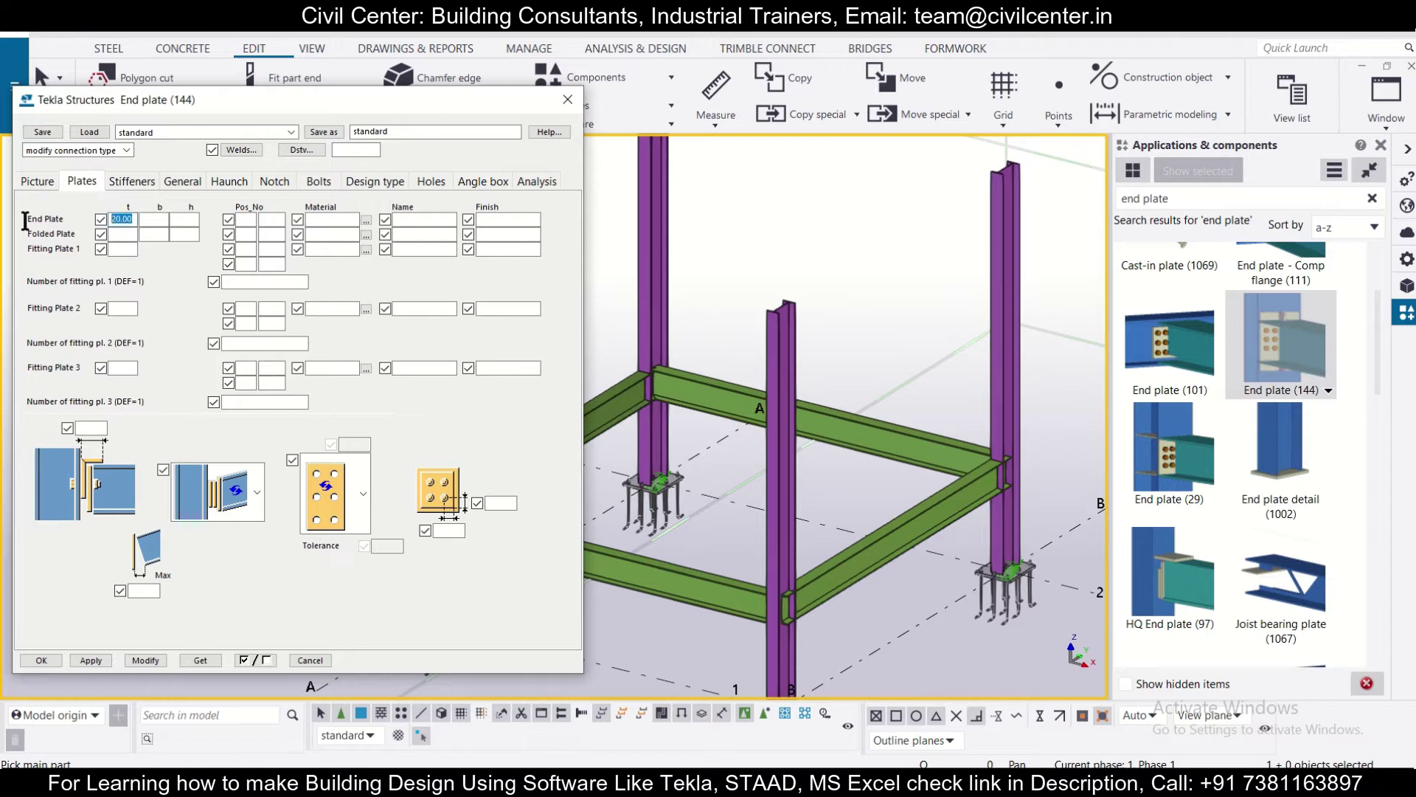
text(22)
click(327, 179)
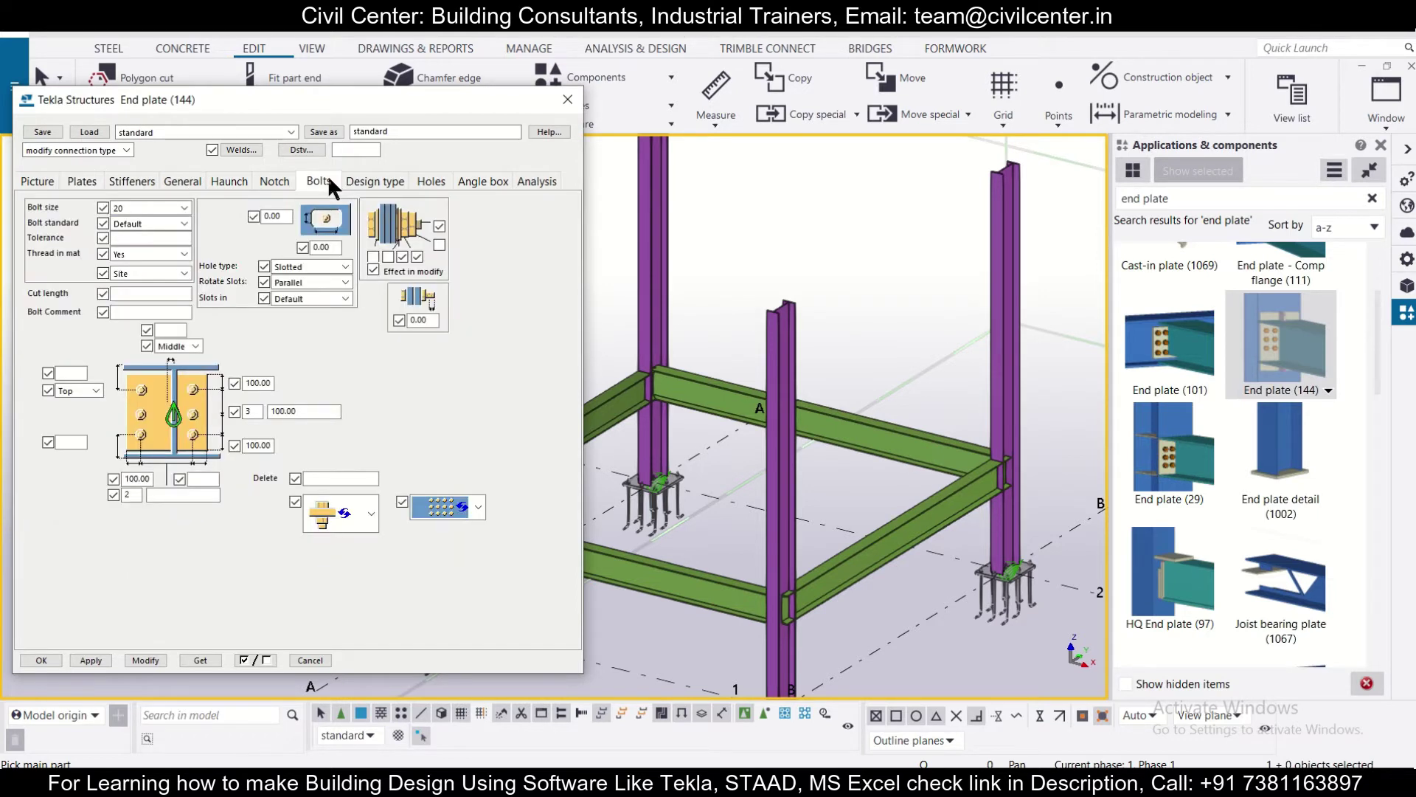
click(156, 208)
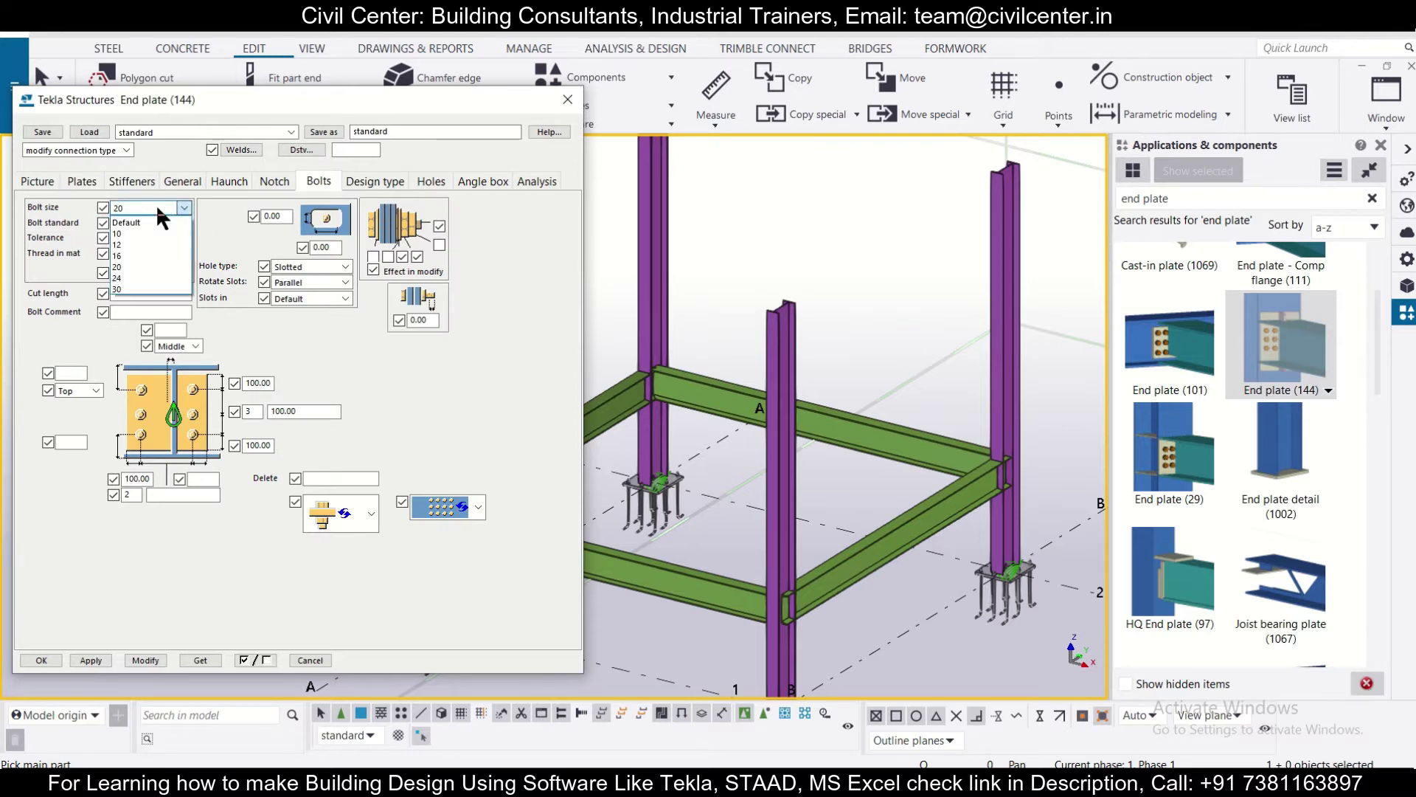
click(151, 277)
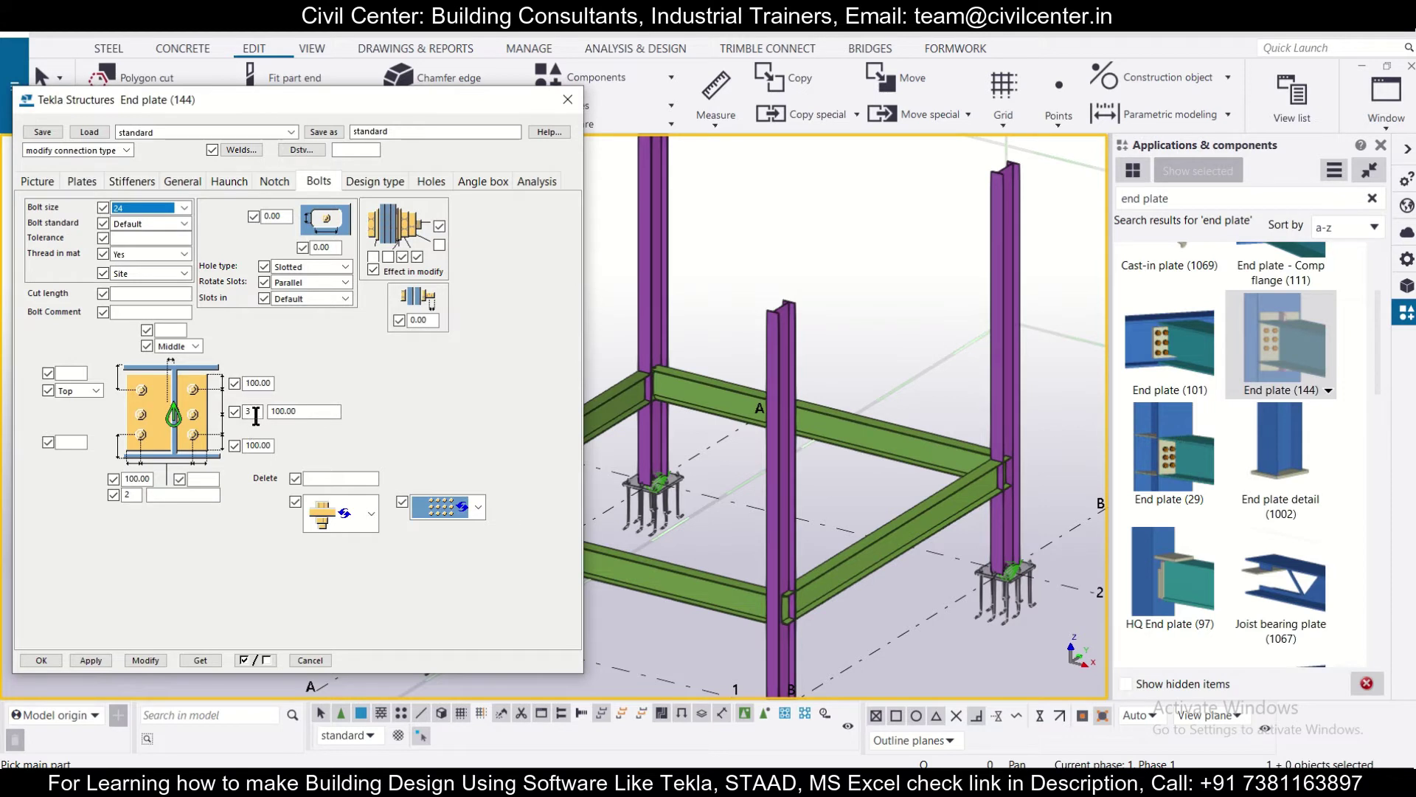
double_click(251, 411)
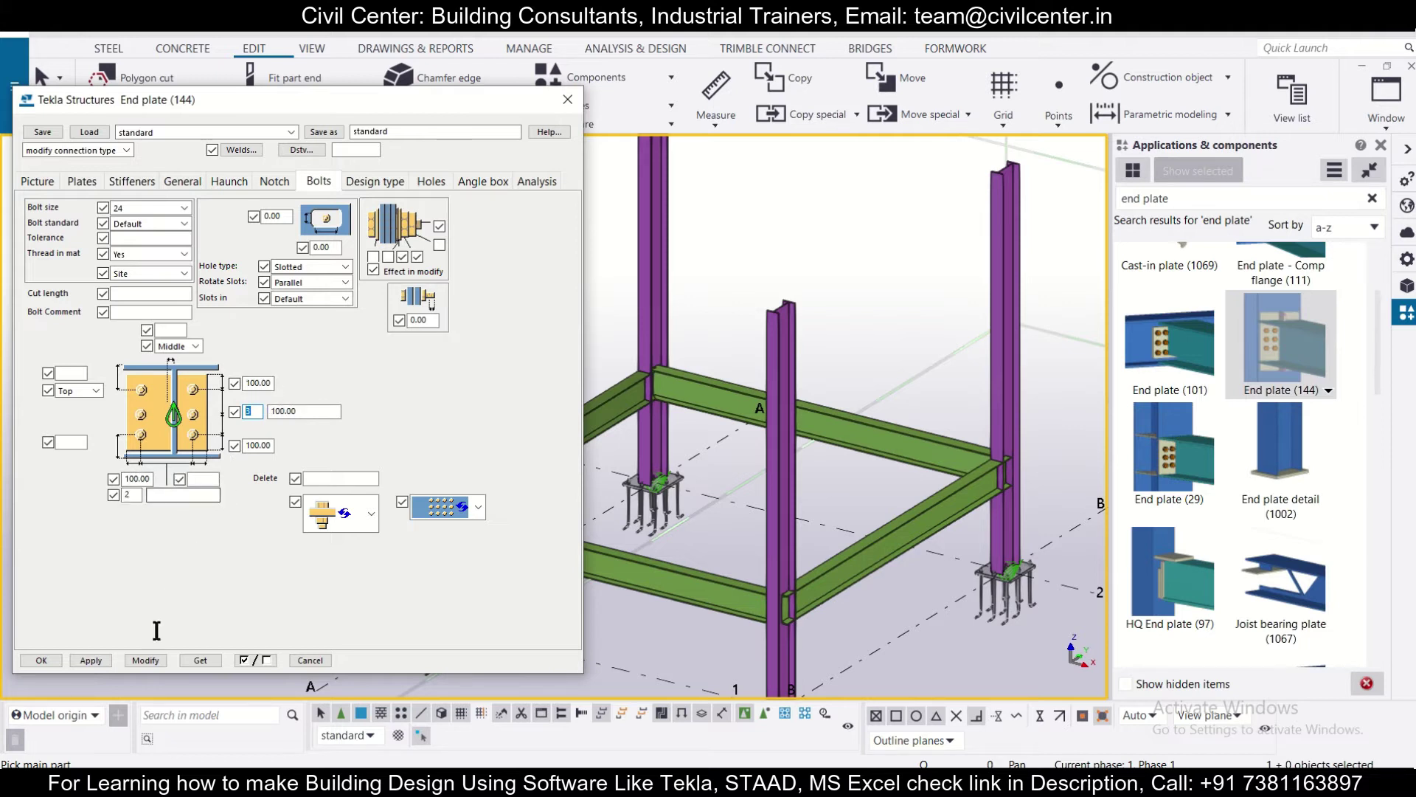
click(42, 661)
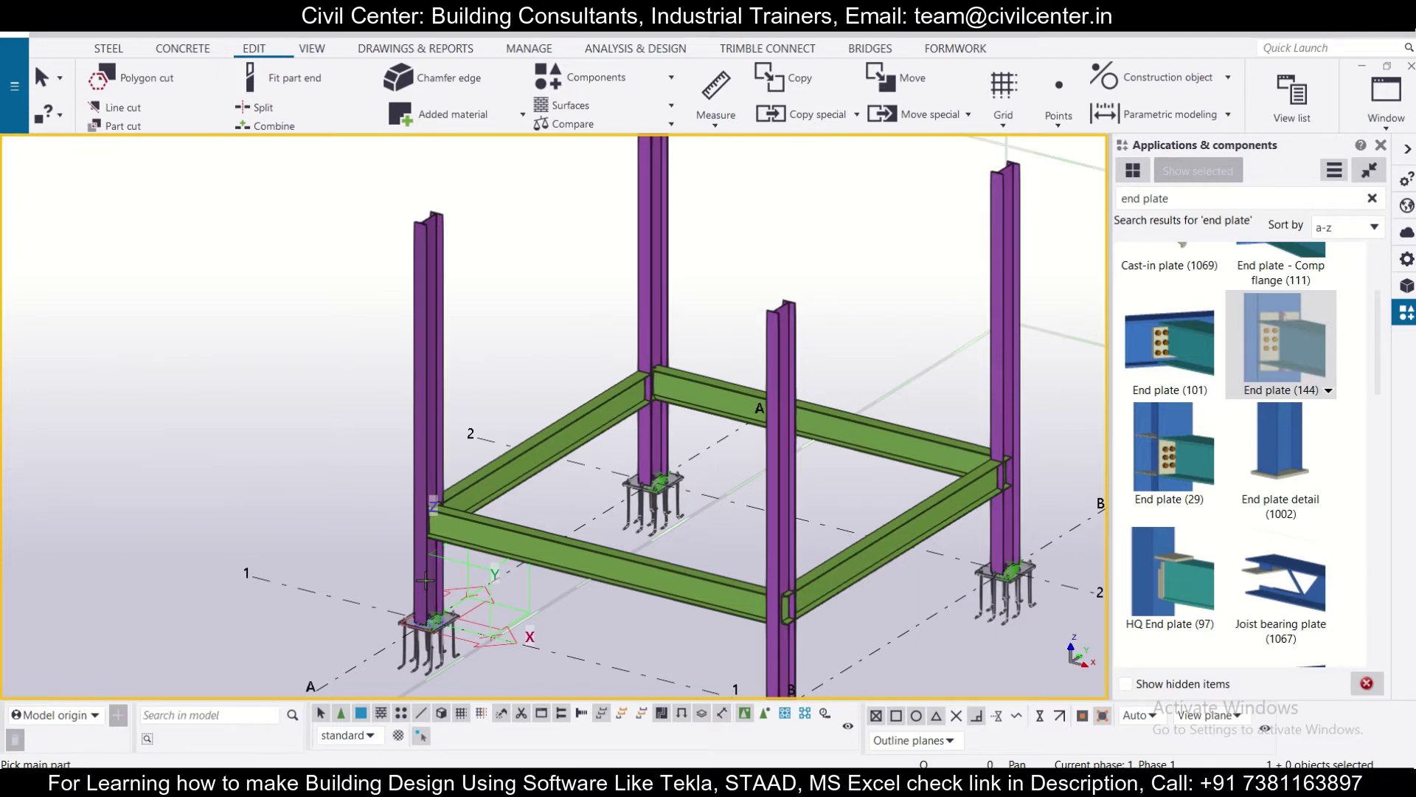
Create an End plate (144) joint, left front column as main part, front beam as secondary.
click(427, 578)
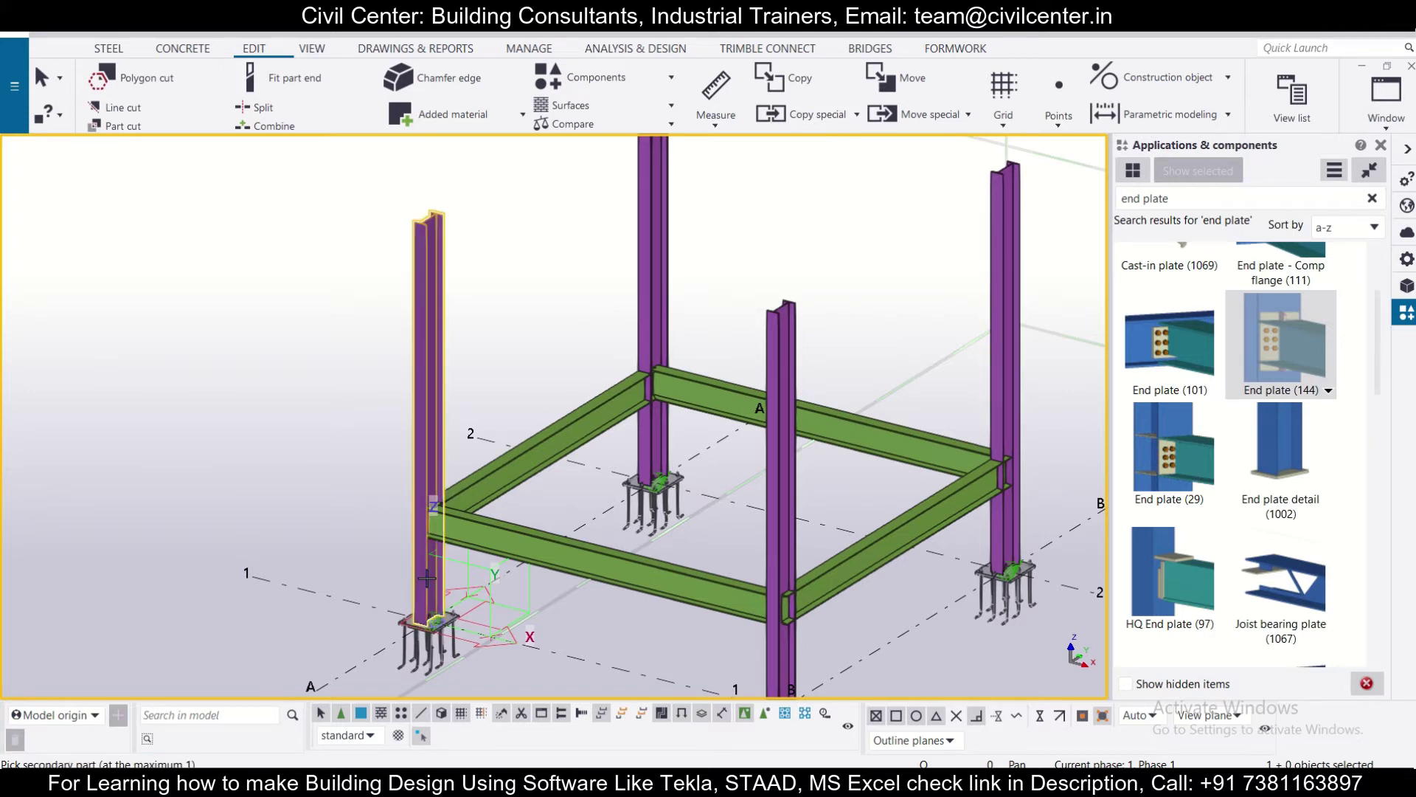
click(470, 543)
scroll(461, 526, up, 10)
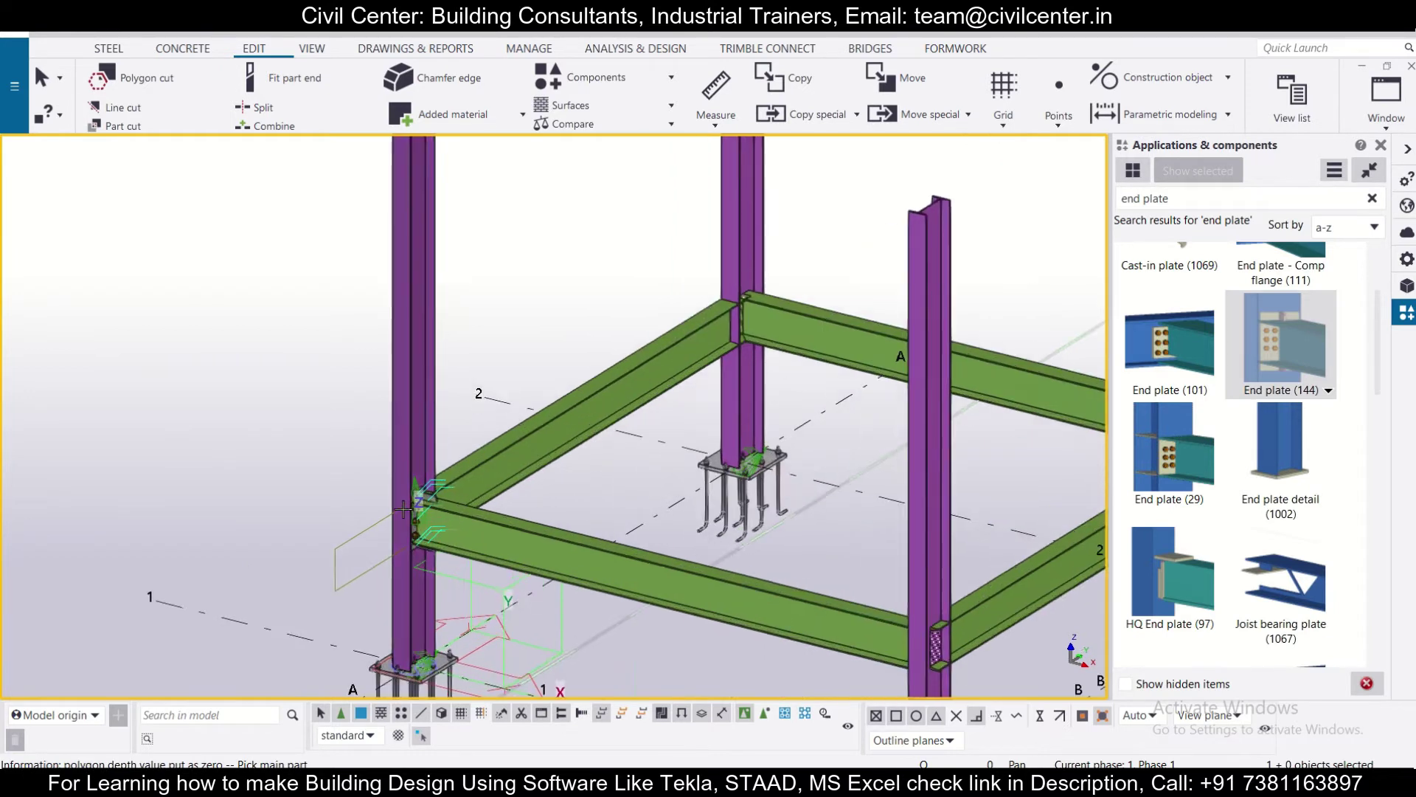
scroll(417, 509, down, 5)
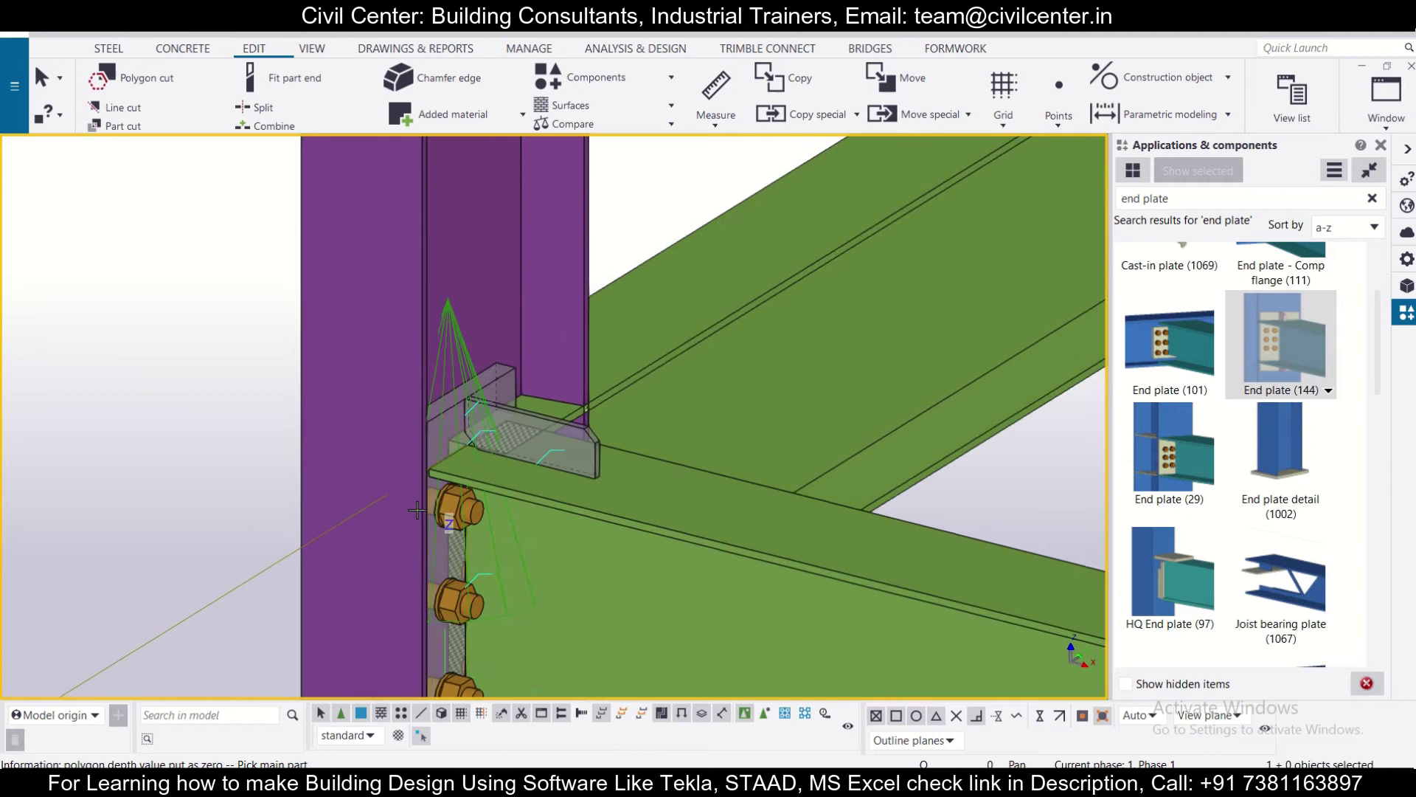
scroll(417, 509, up, 5)
scroll(416, 509, down, 6)
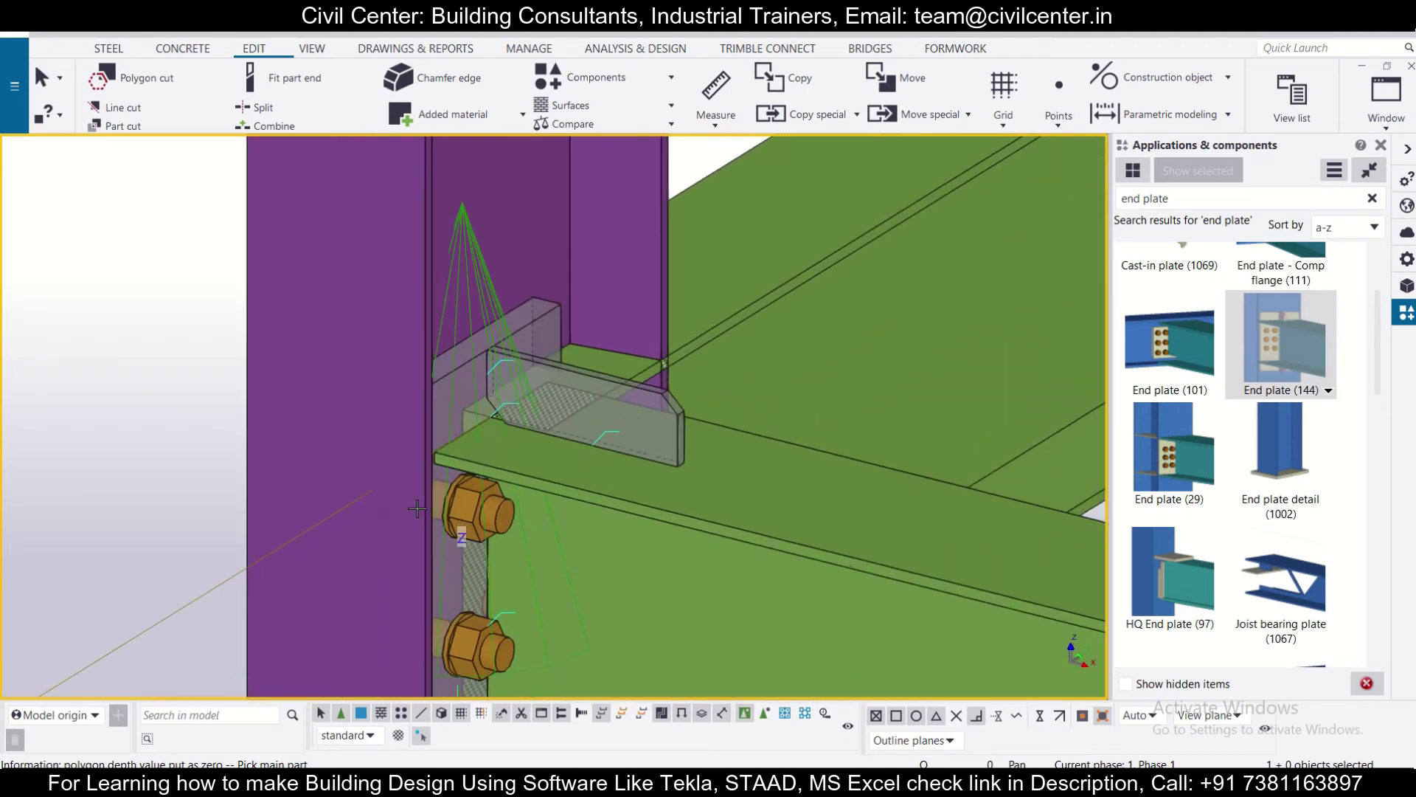
scroll(417, 509, up, 6)
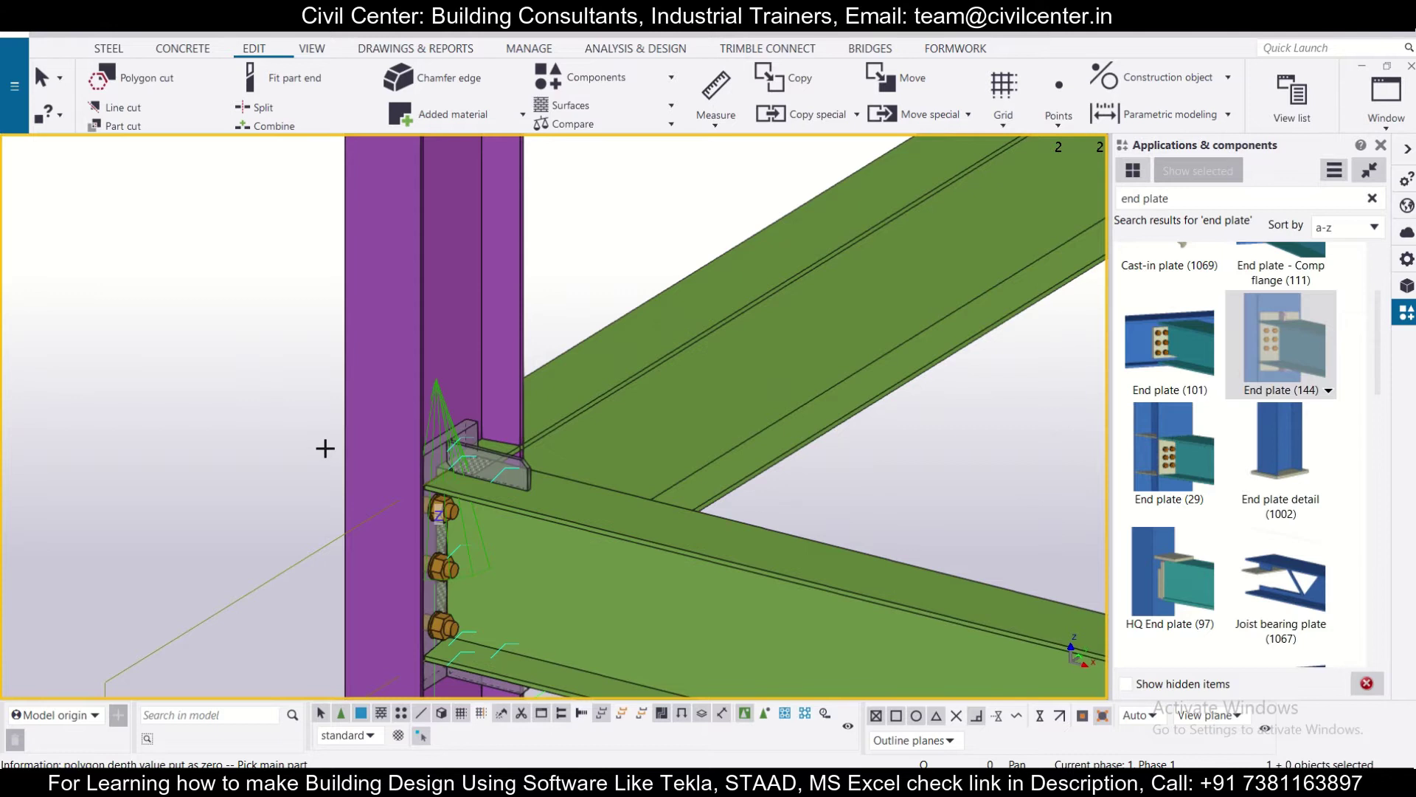
End the End plate (144) command with Esc and redraw the model view.
scroll(324, 448, down, 3)
scroll(301, 462, up, 1)
scroll(380, 422, up, 2)
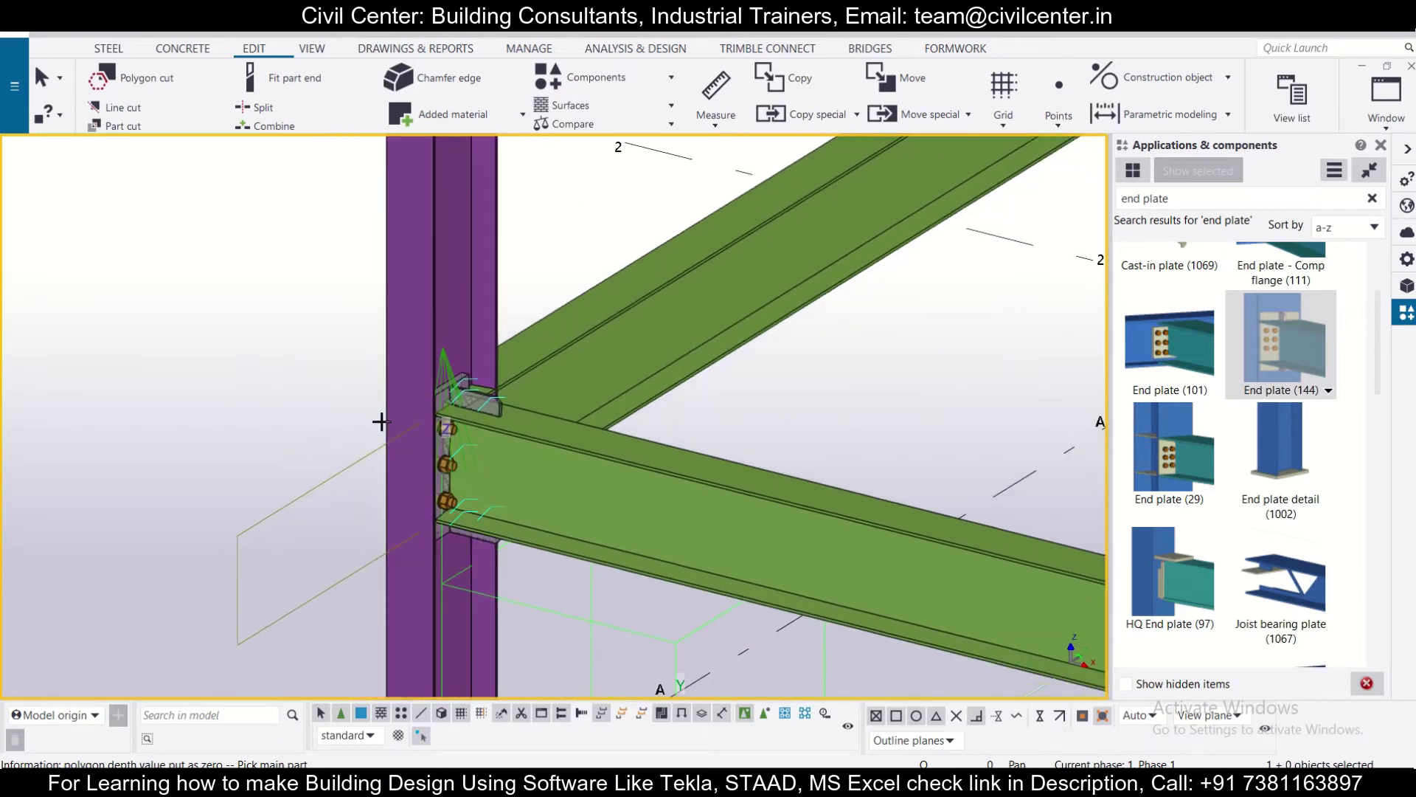
key(Escape)
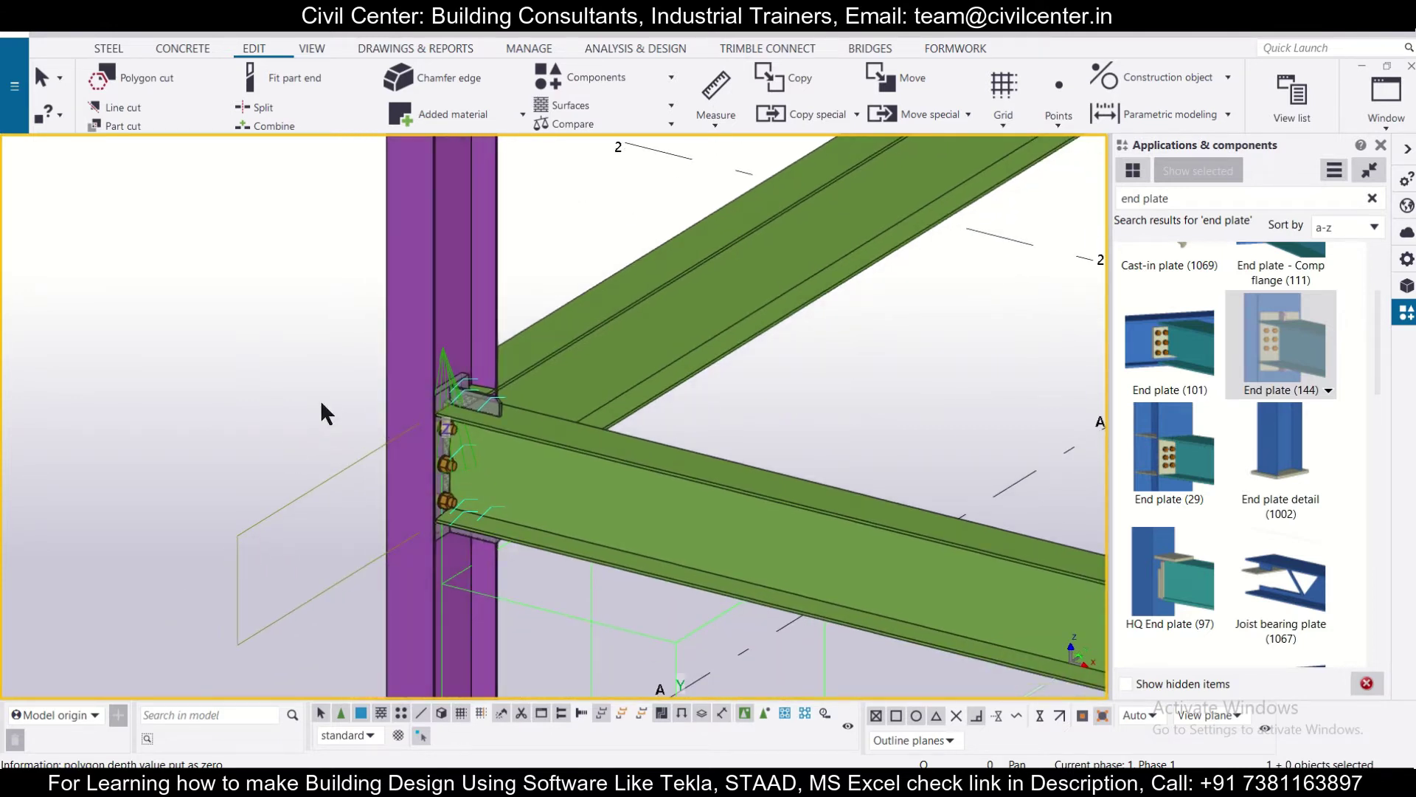
right_click(322, 403)
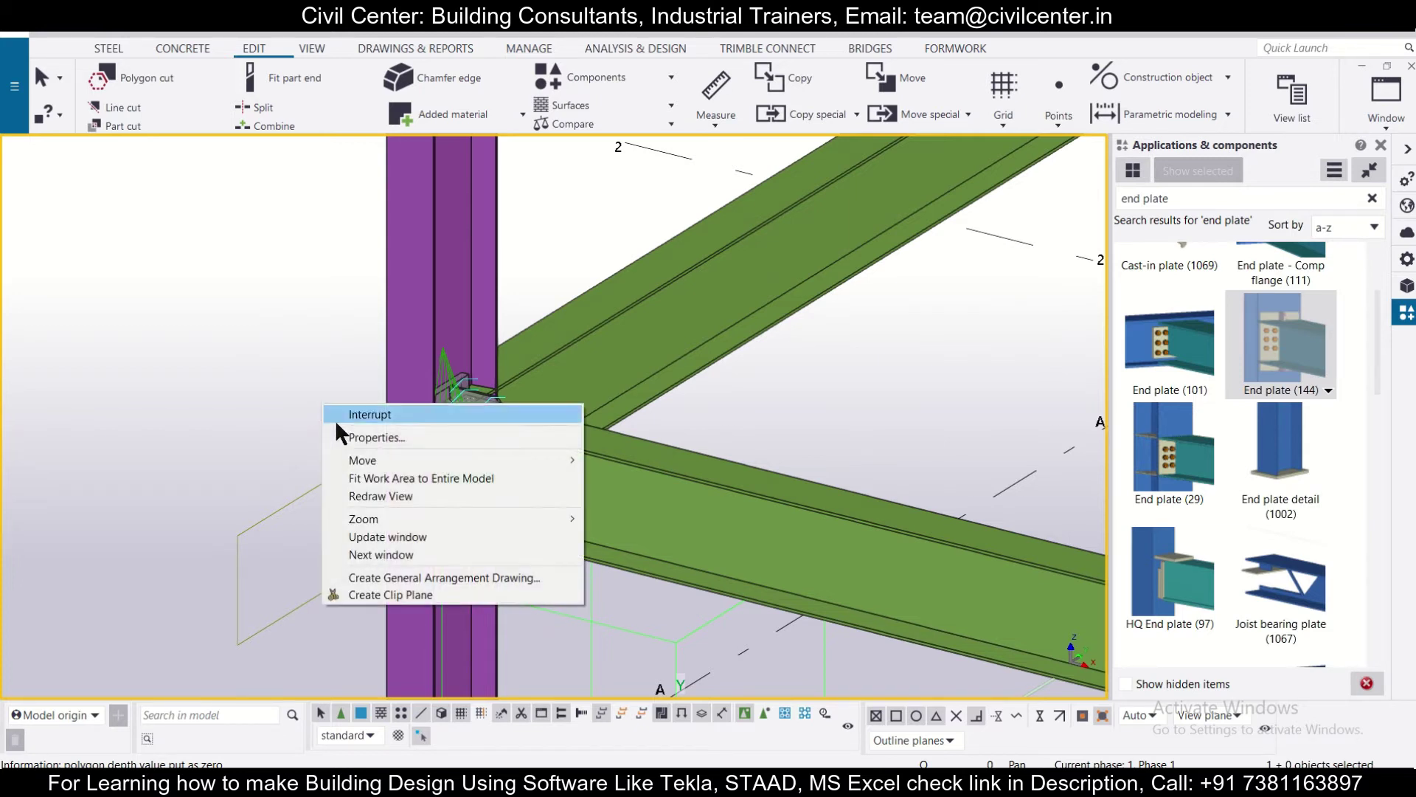
click(361, 497)
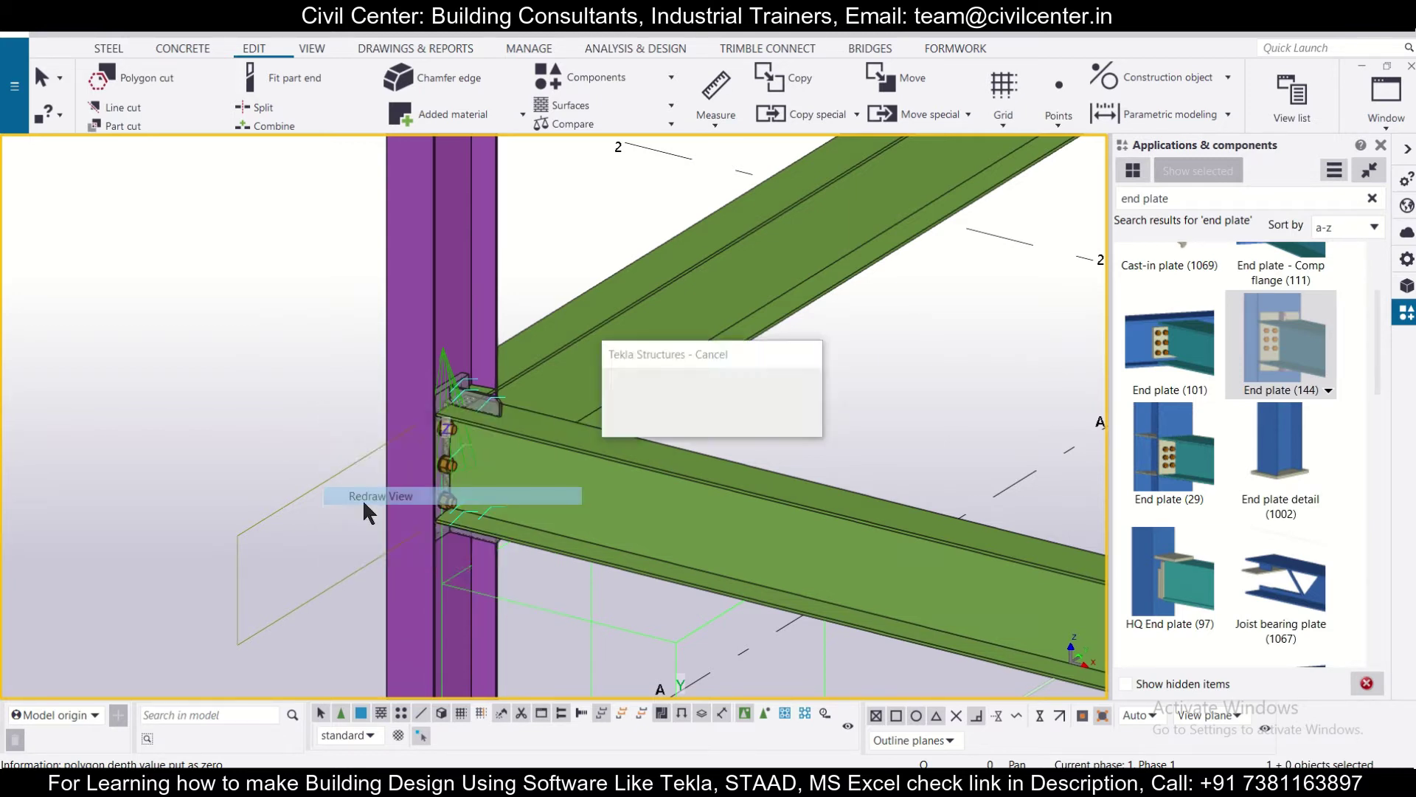
Change the end plate joint's bolt count to 3 and apply it with Modify.
double_click(453, 467)
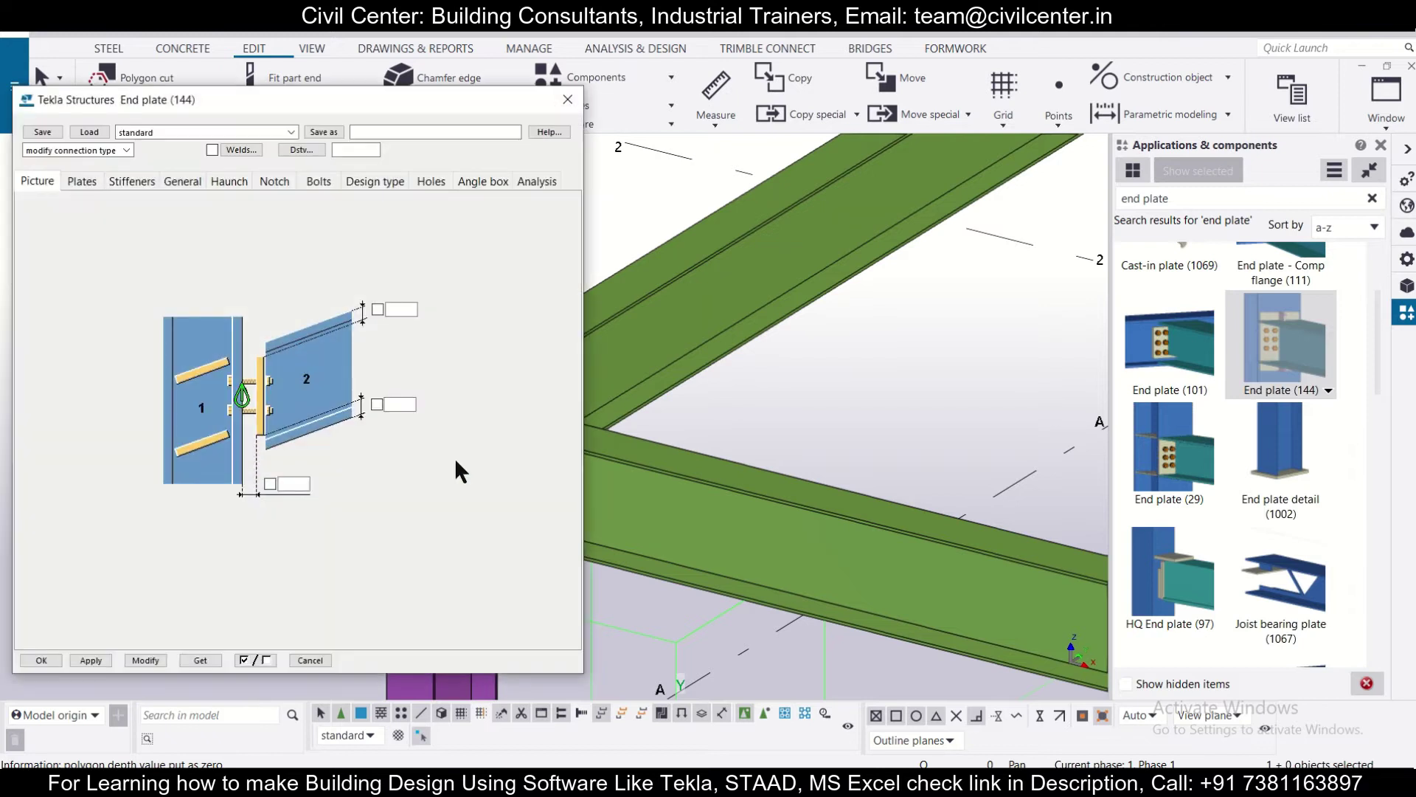
click(319, 181)
scroll(785, 412, down, 5)
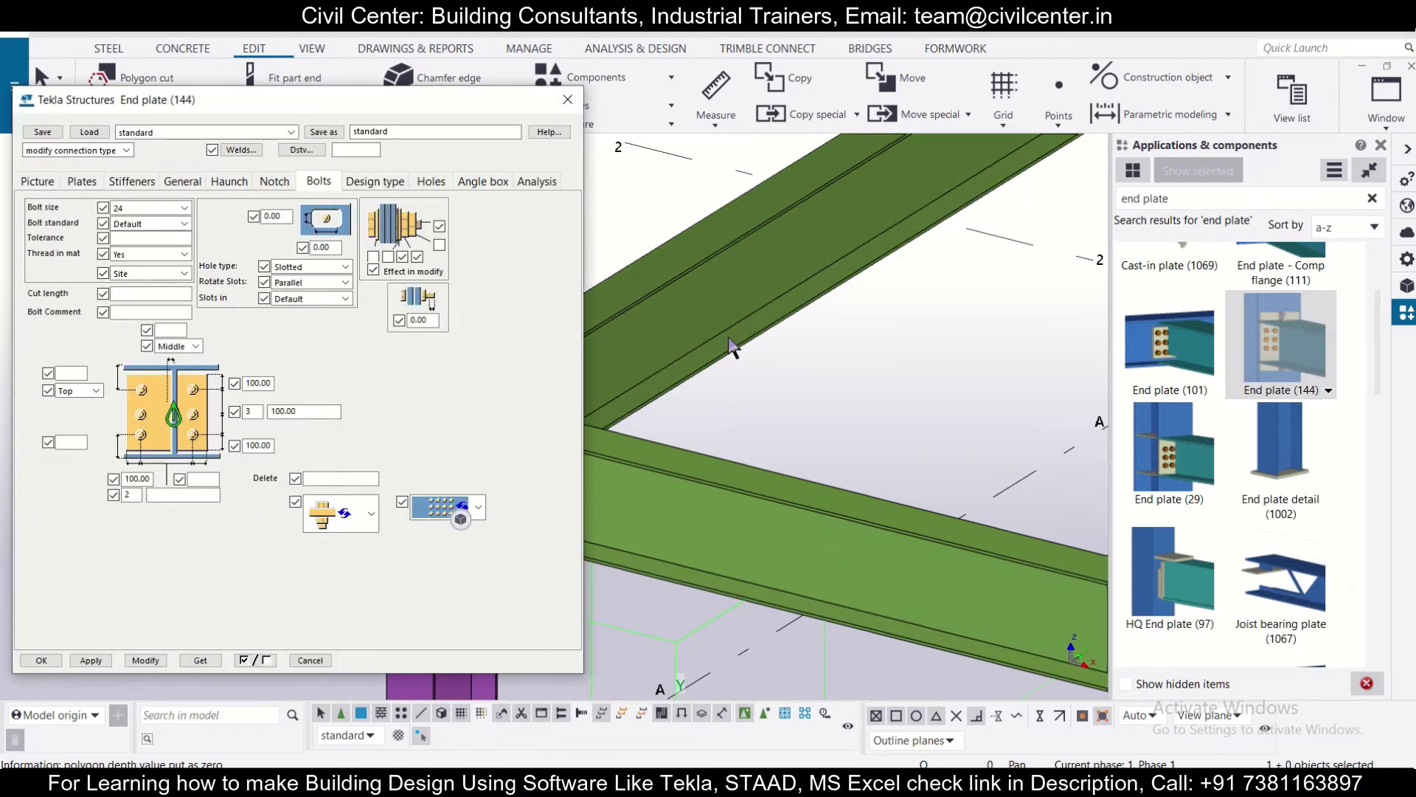
scroll(786, 412, up, 3)
scroll(786, 412, up, 3)
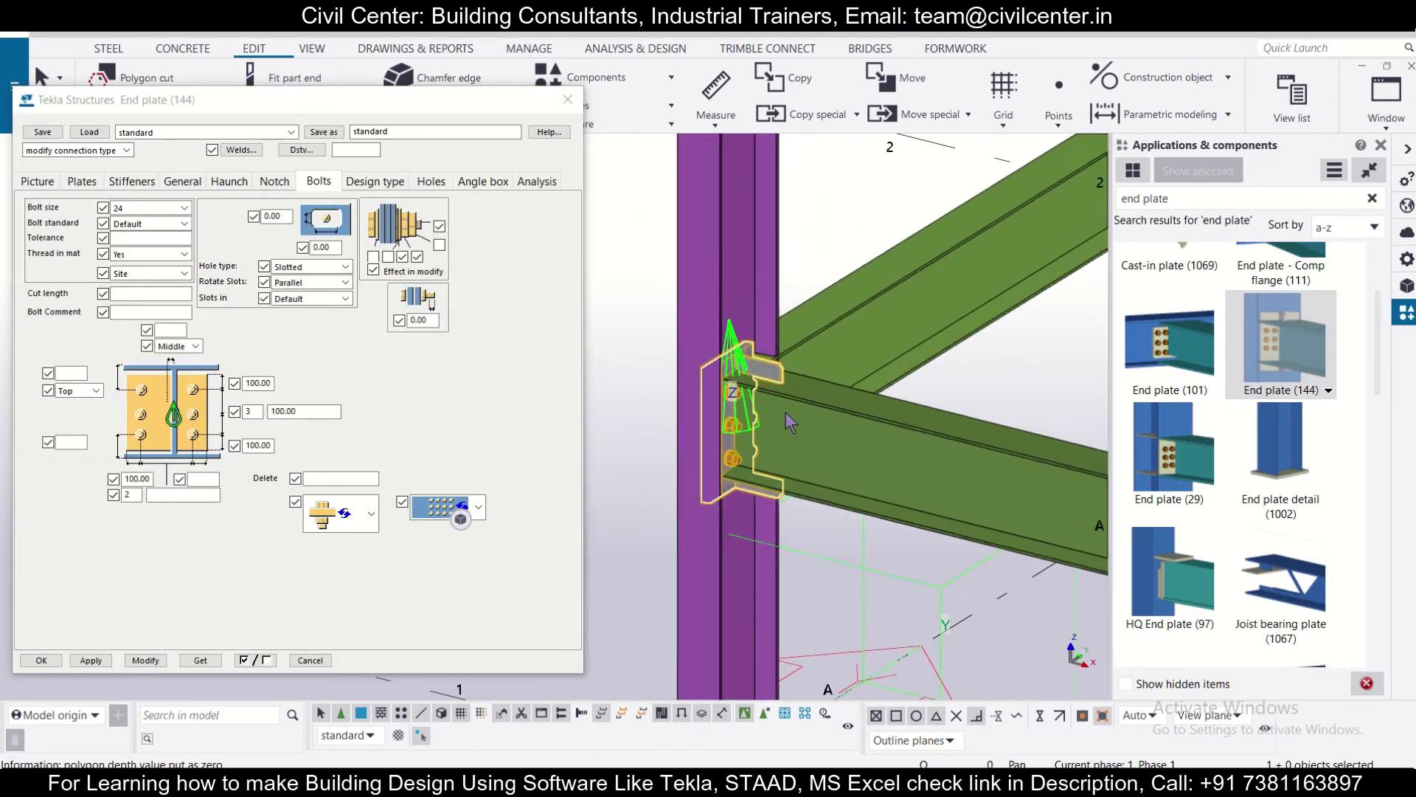
double_click(133, 494)
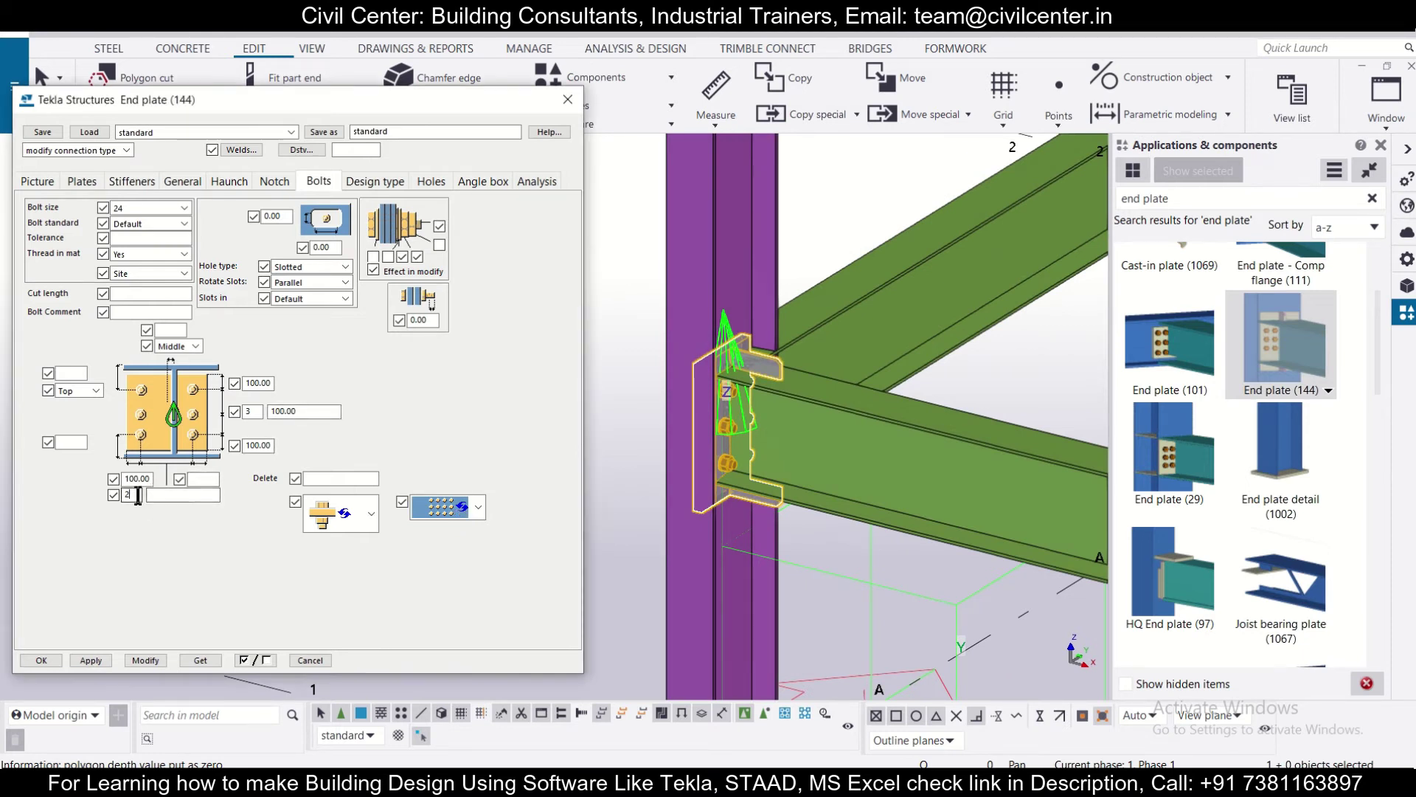
text(3)
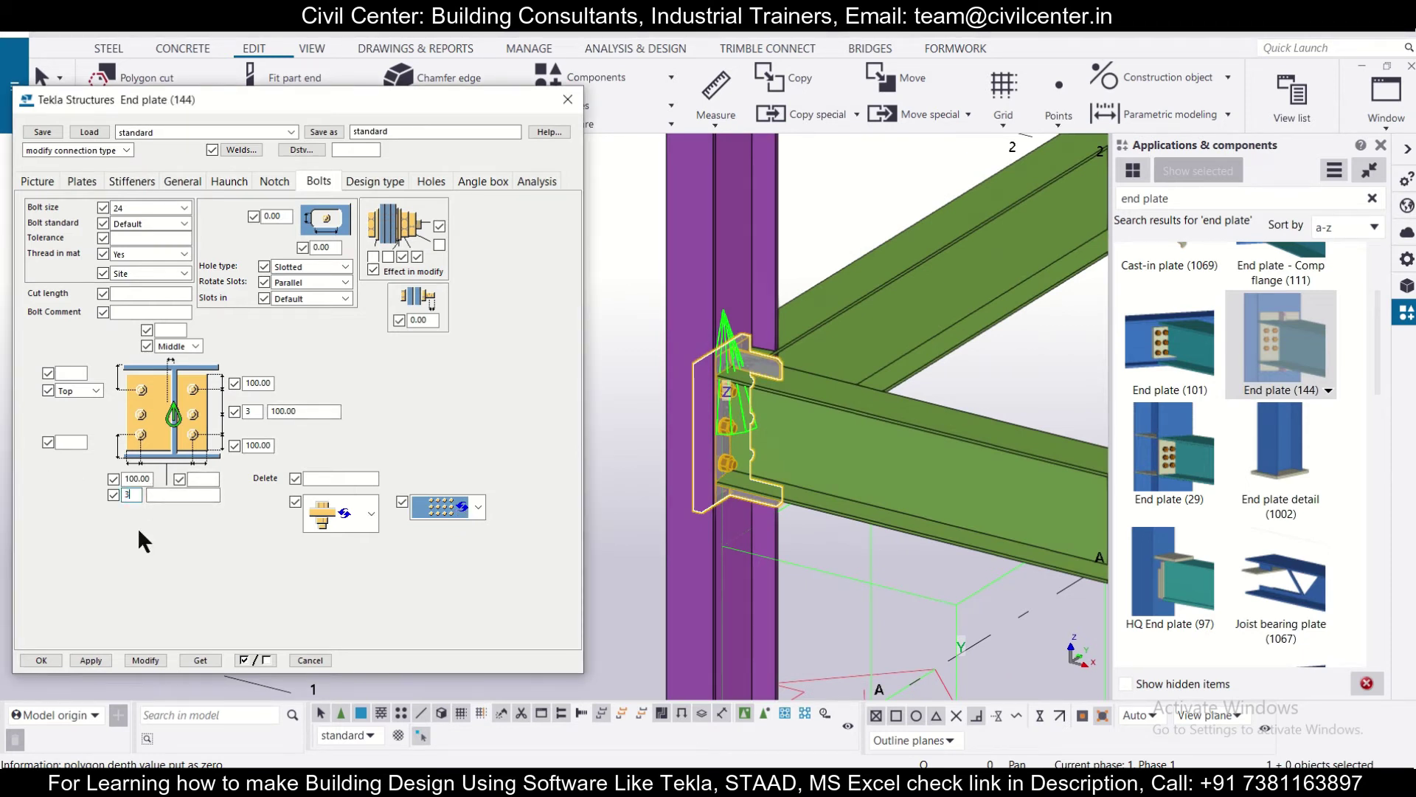
click(147, 661)
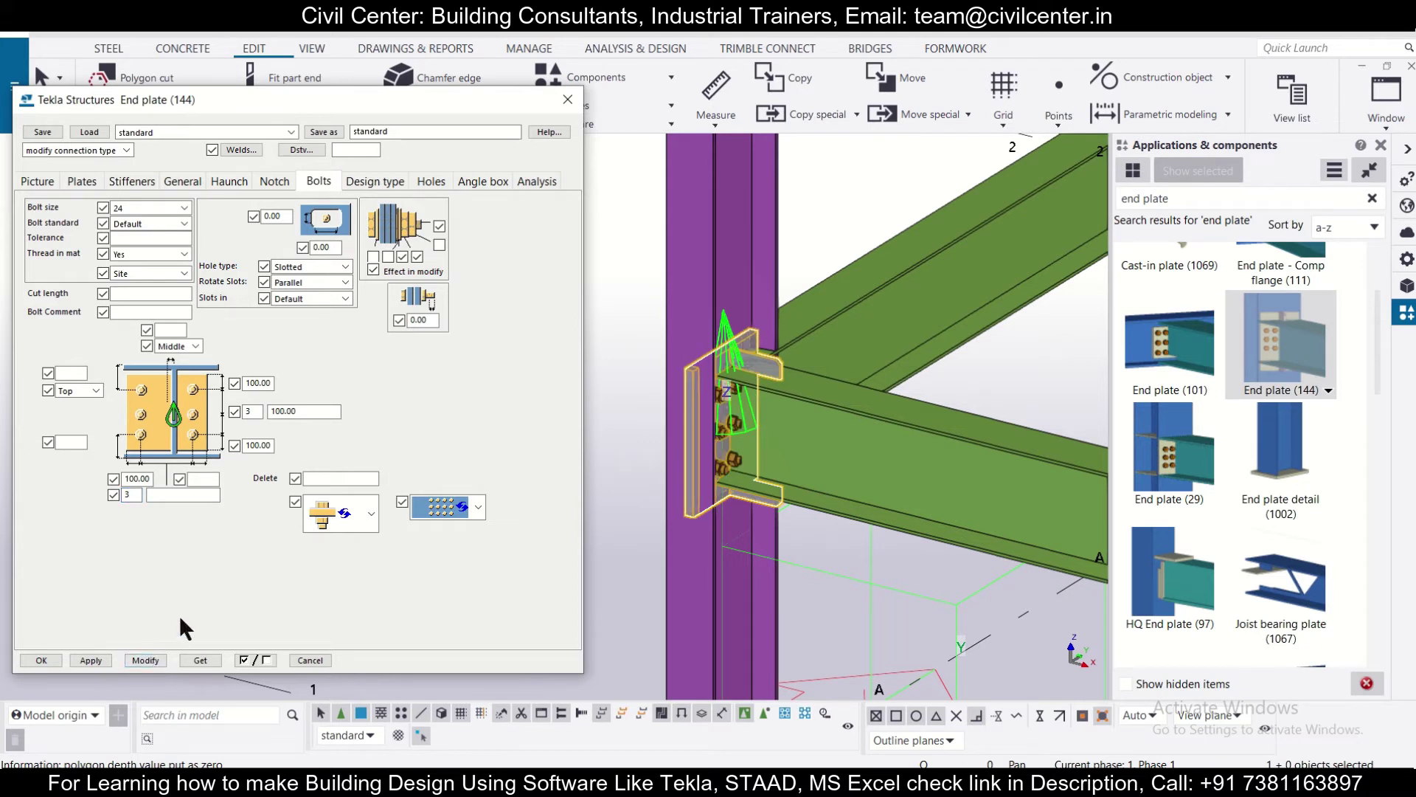
Revert the bolt count to 2, apply it, and enable an extra bolt layout option.
scroll(778, 407, up, 5)
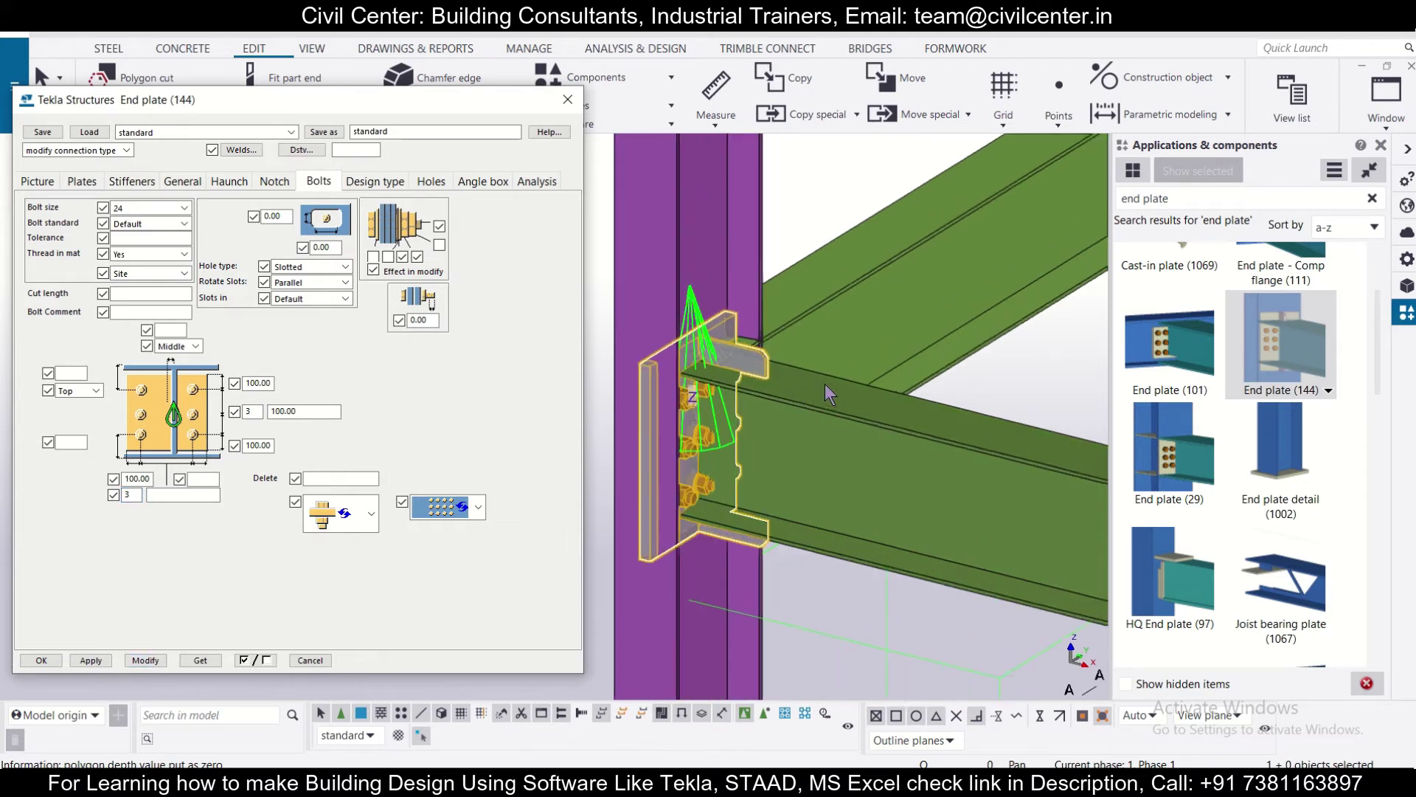
scroll(817, 408, down, 2)
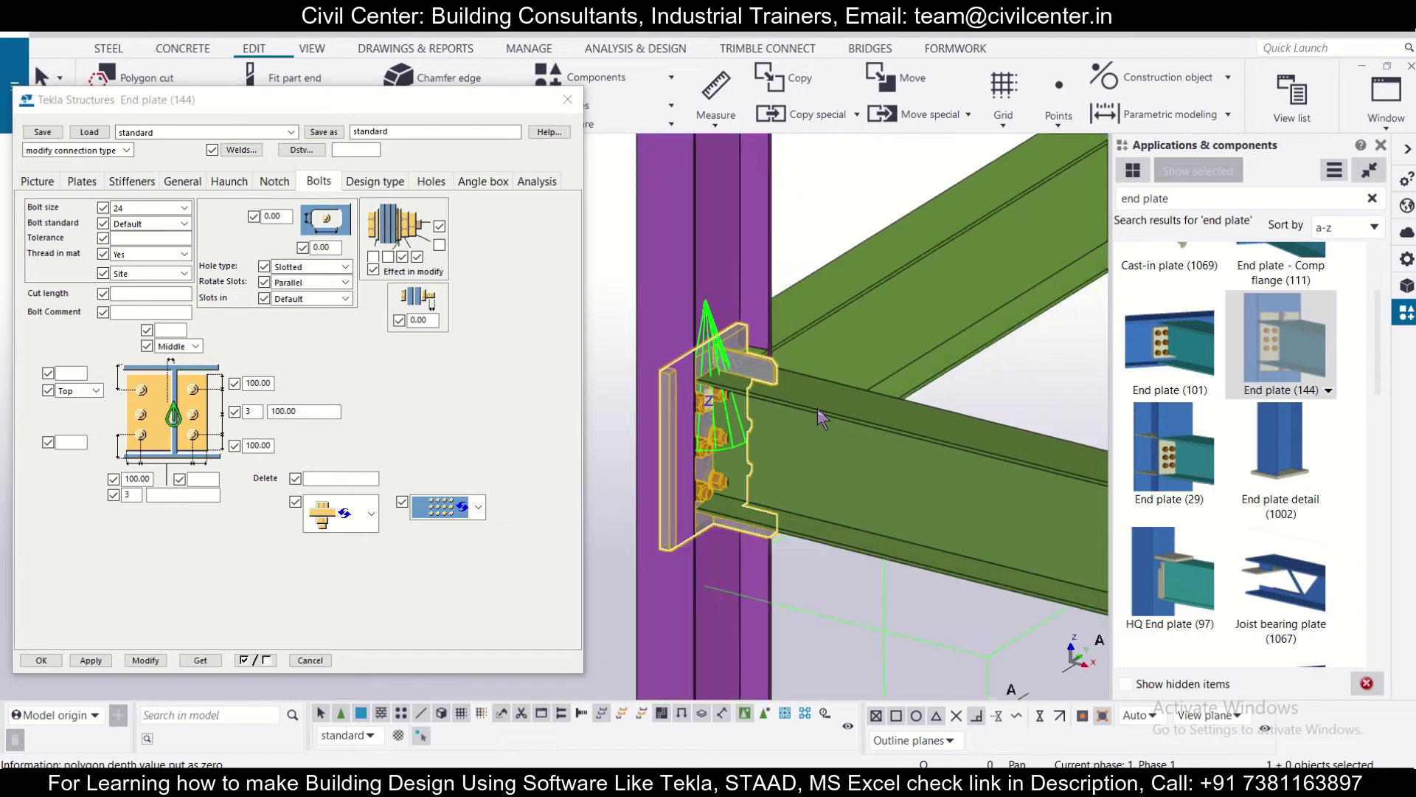
middle_drag(817, 408, 788, 575)
scroll(788, 376, up, 5)
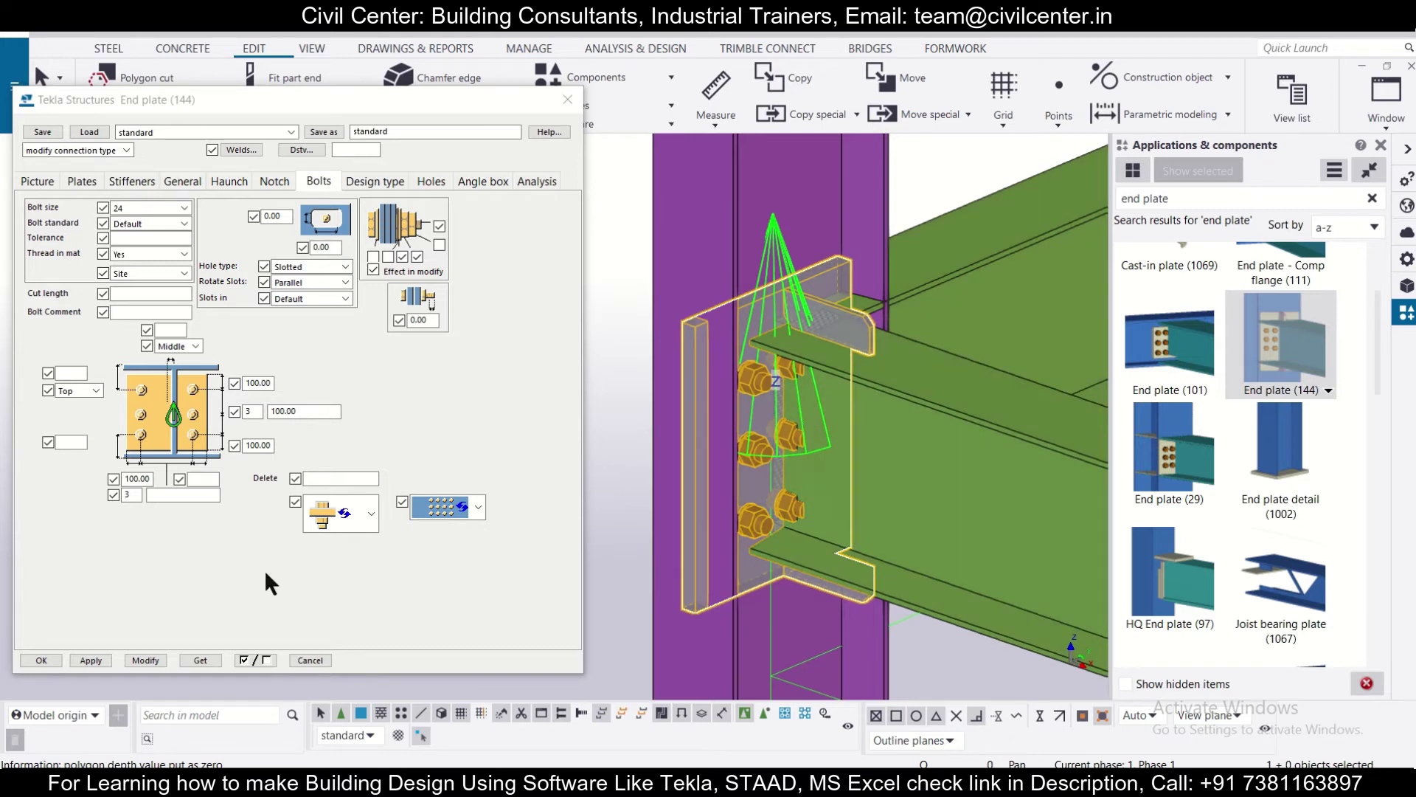
double_click(138, 494)
text(2)
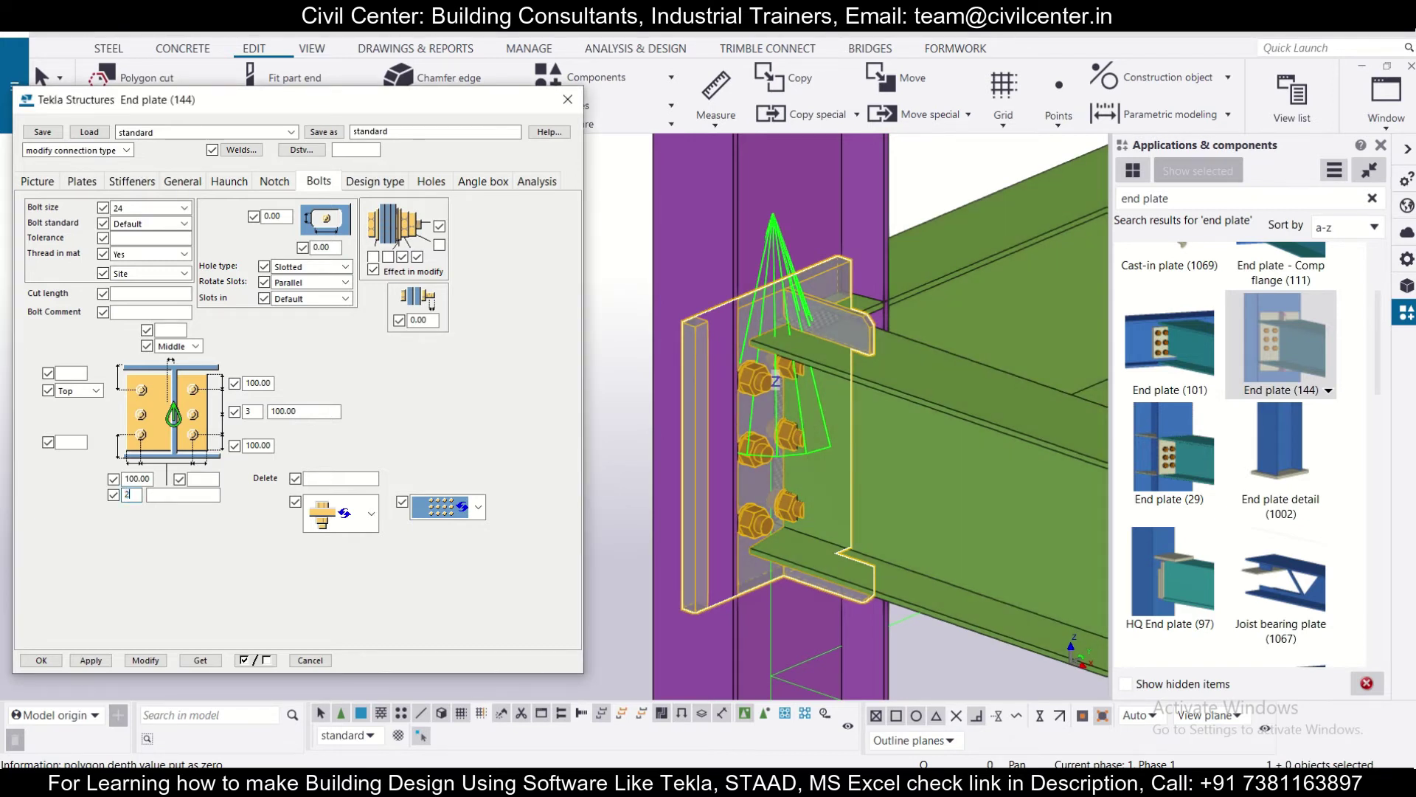
click(146, 660)
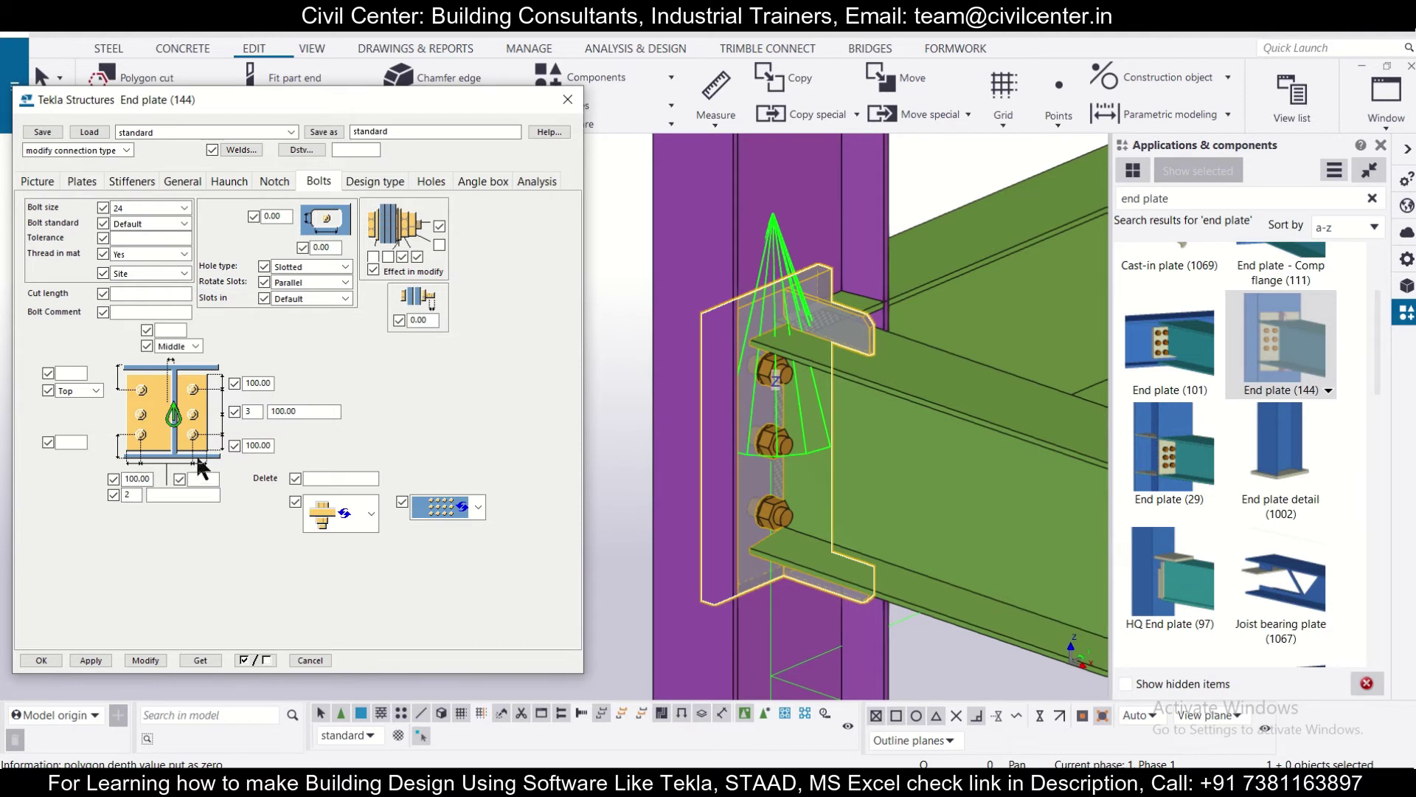
click(399, 320)
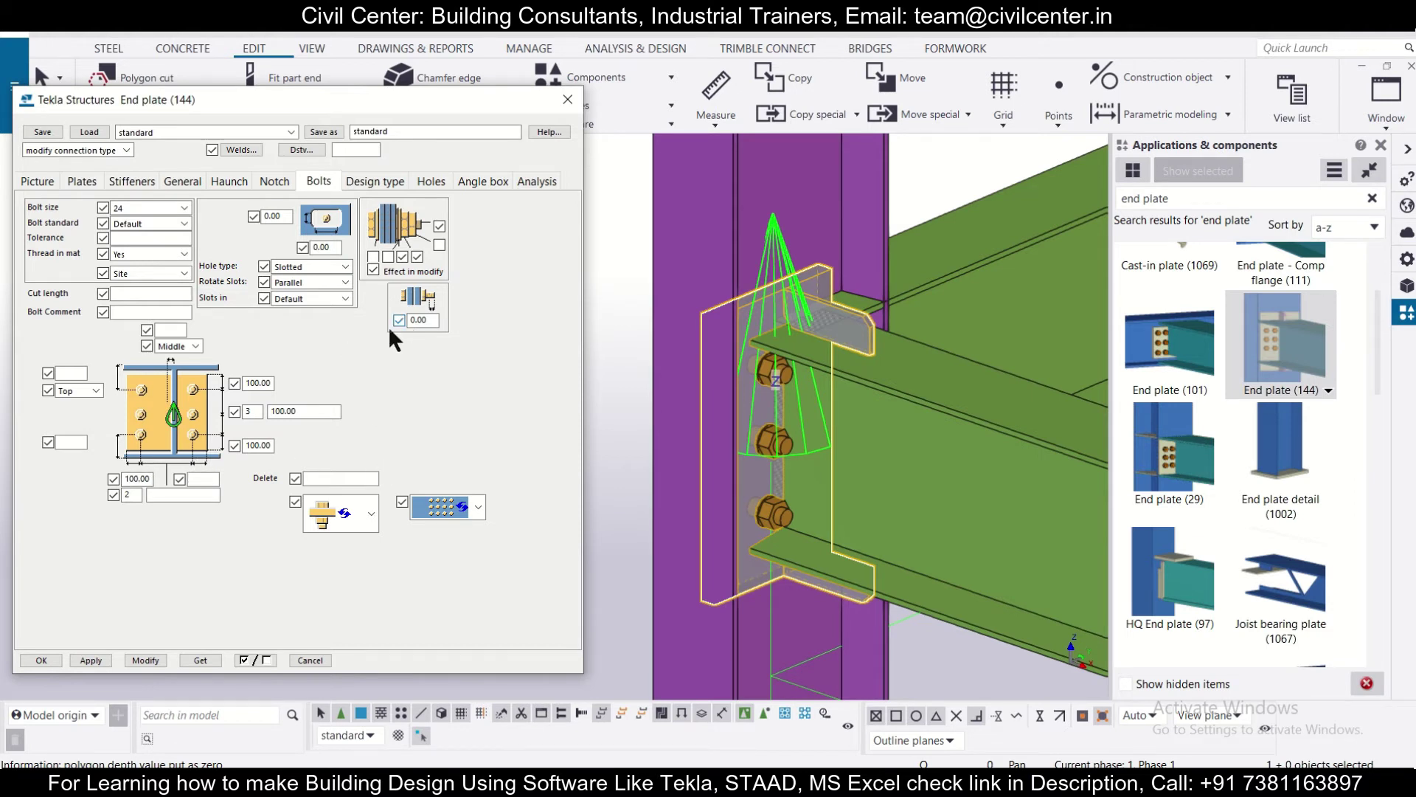
Close the joint's settings and reactivate the End plate (144) component for placement.
click(569, 109)
scroll(546, 406, down, 10)
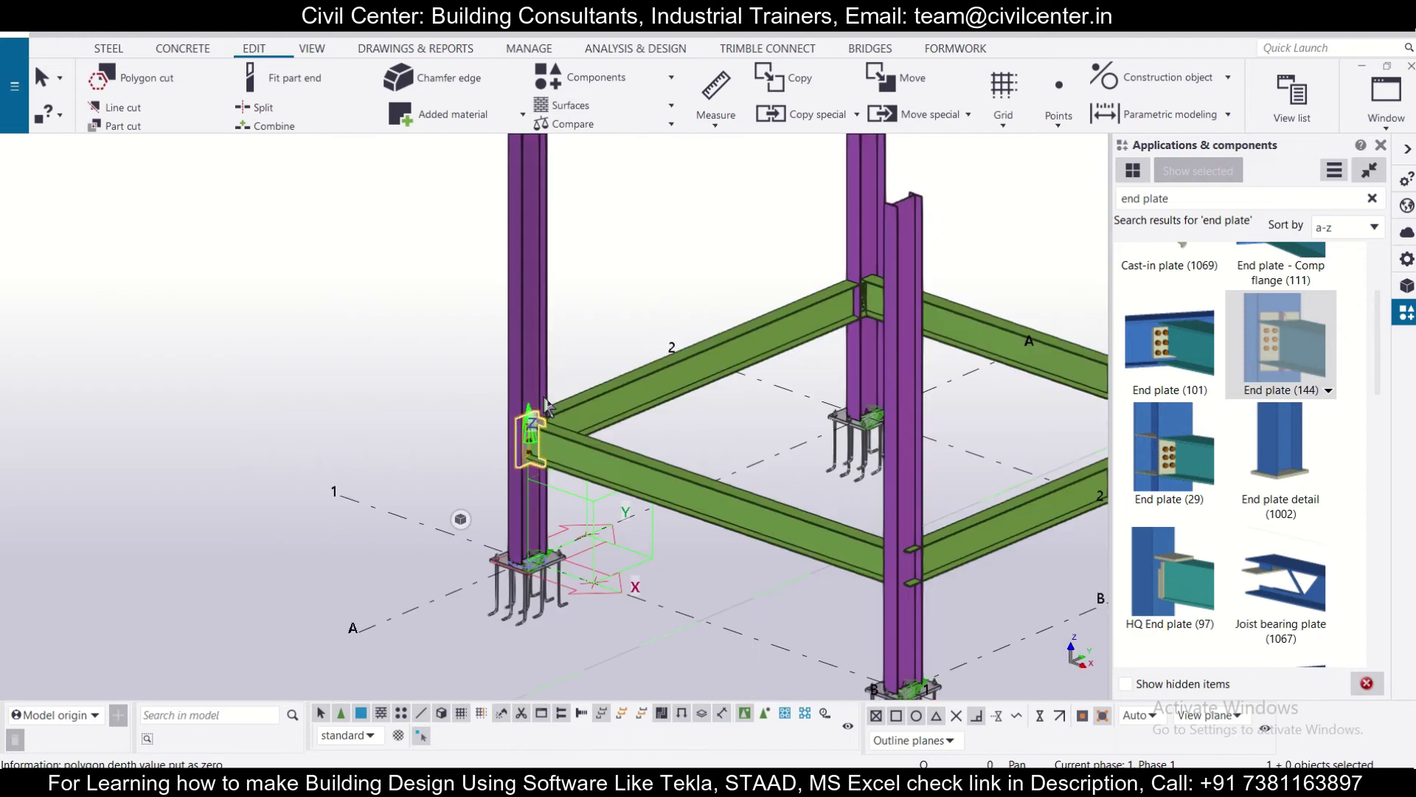
scroll(546, 406, down, 3)
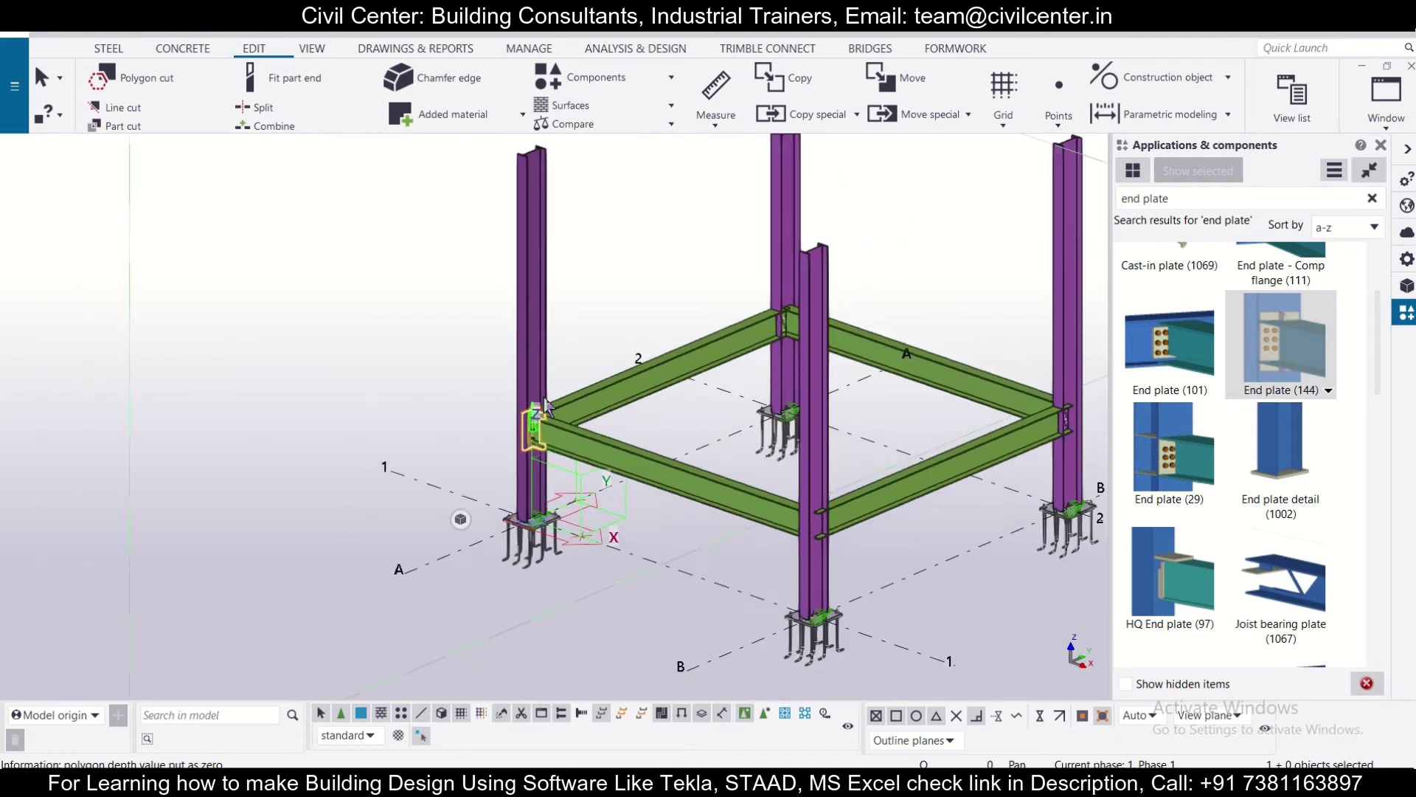
double_click(1305, 341)
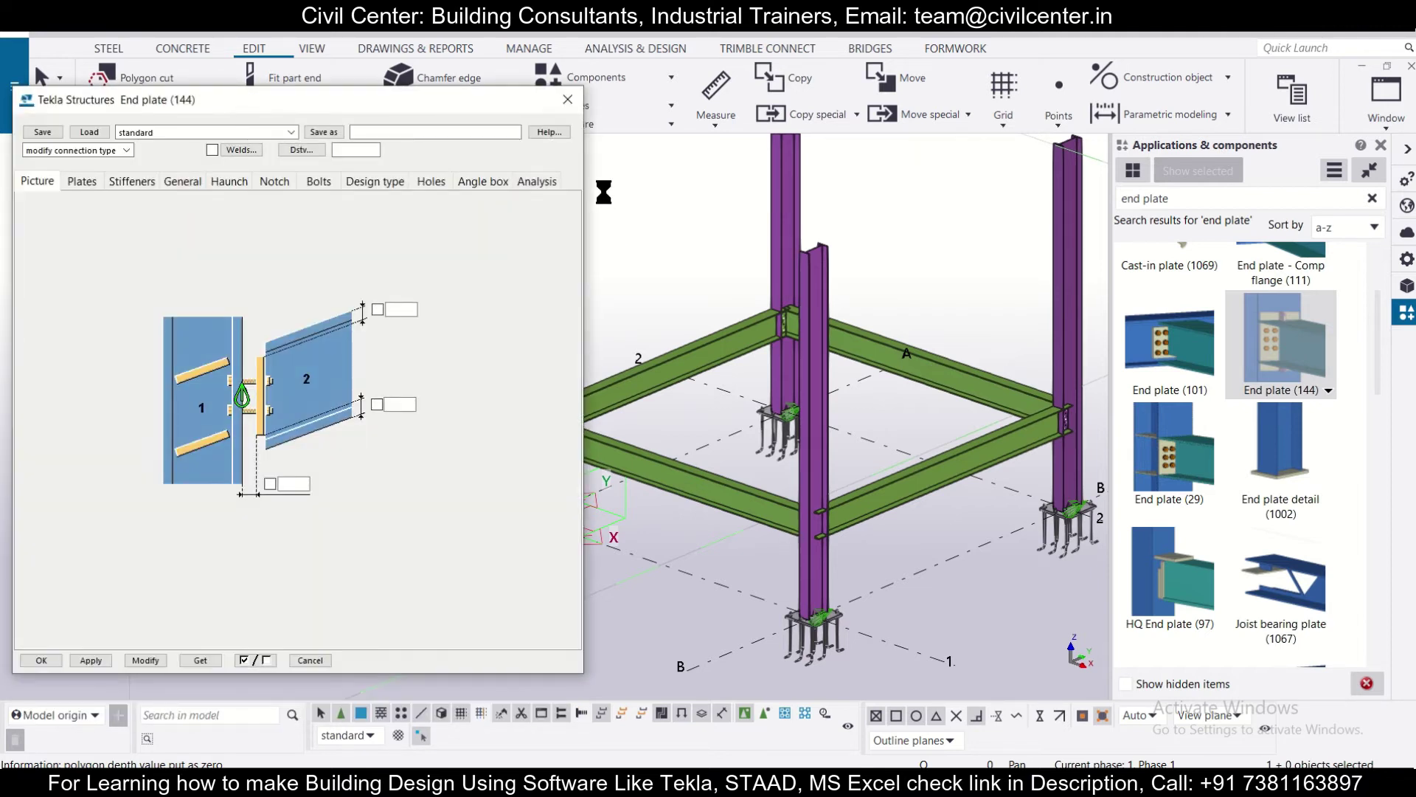
click(574, 104)
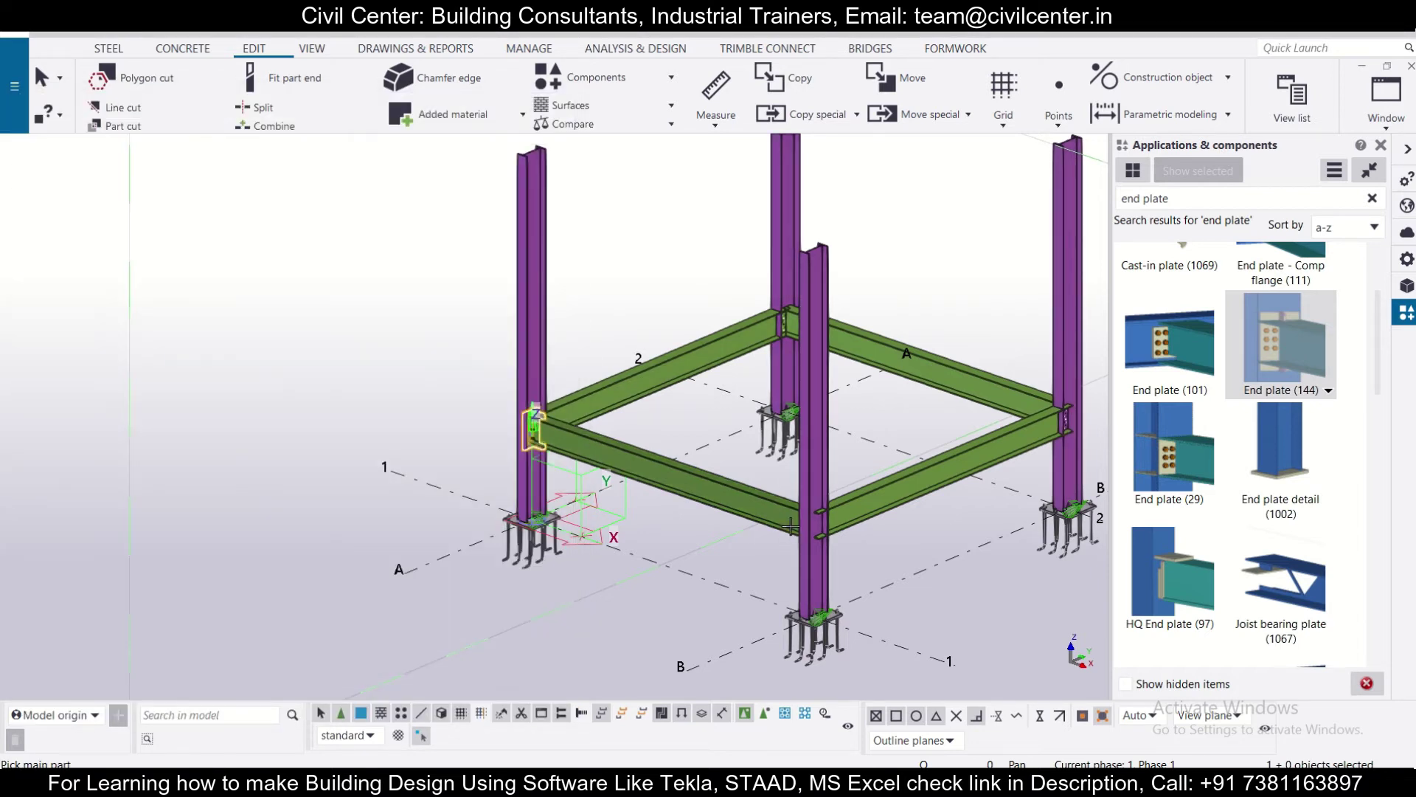
Add End plate (144) connections at the front, middle and right column beam joints.
click(810, 561)
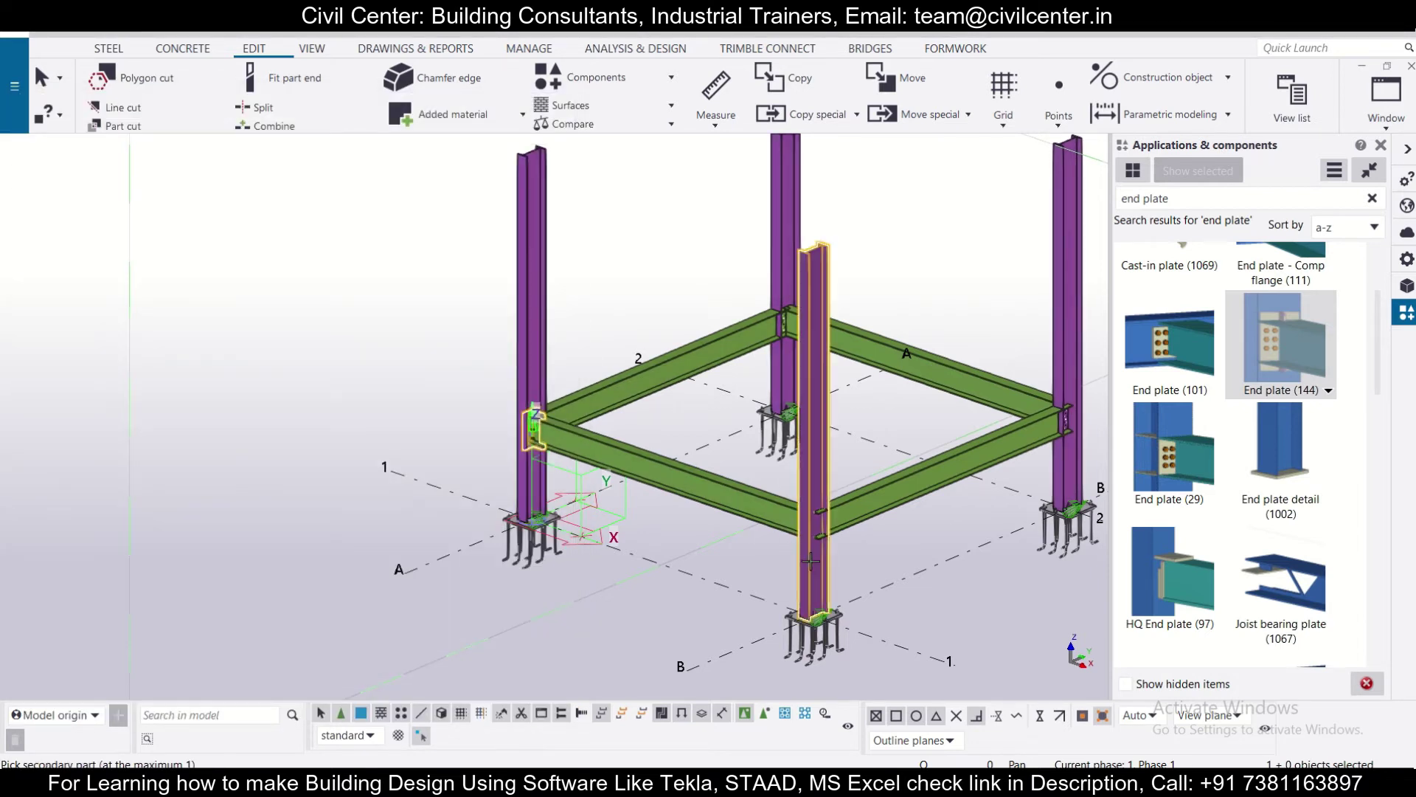
click(745, 506)
click(822, 581)
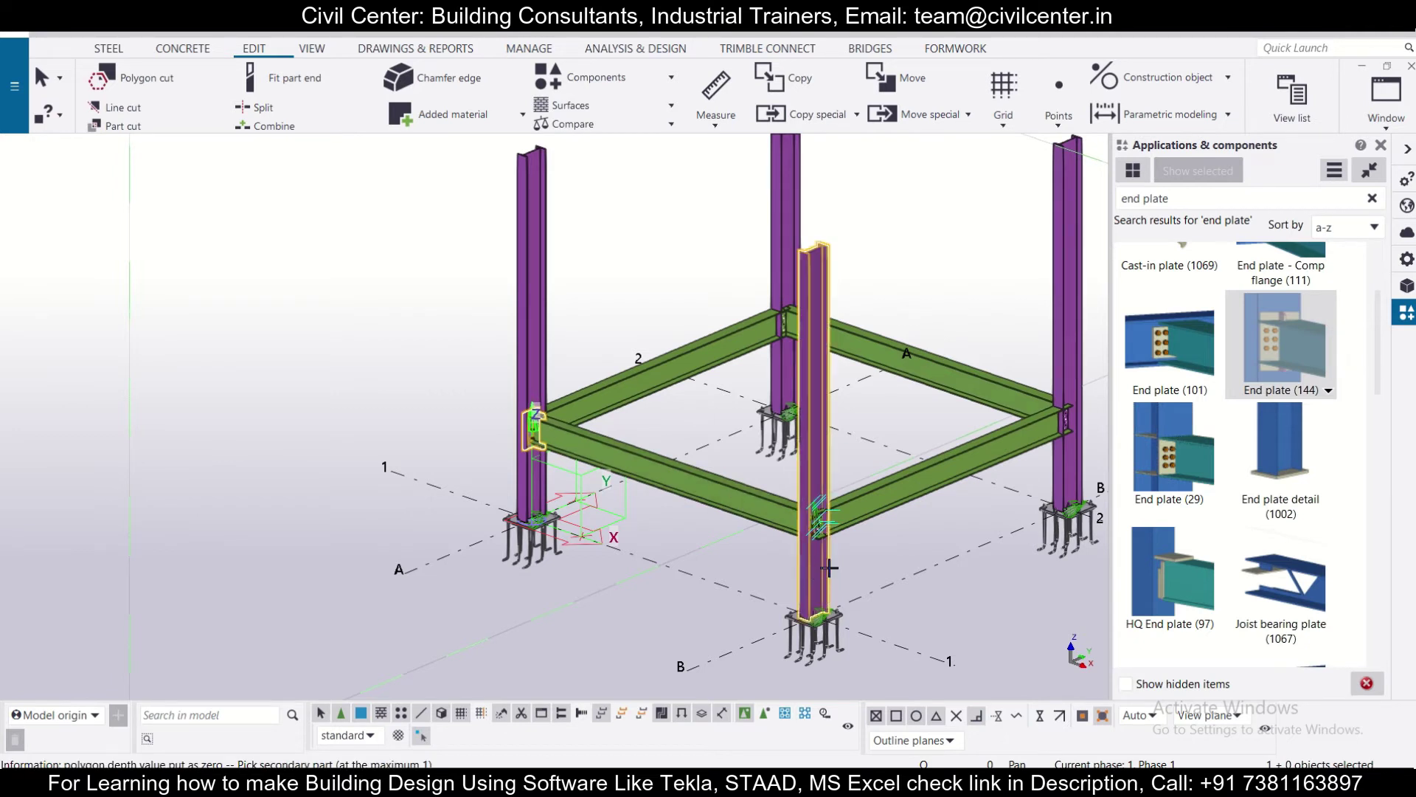
click(908, 493)
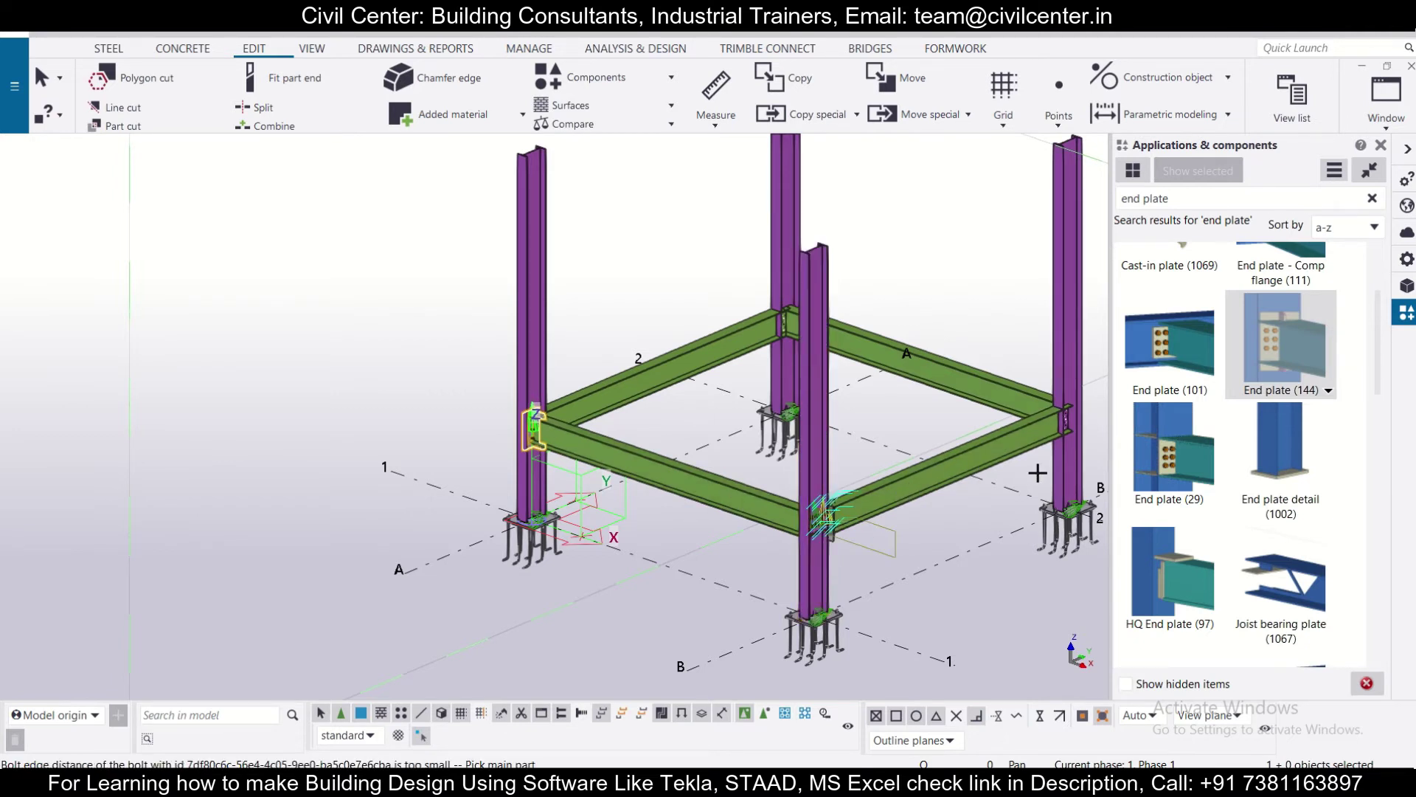
click(1073, 466)
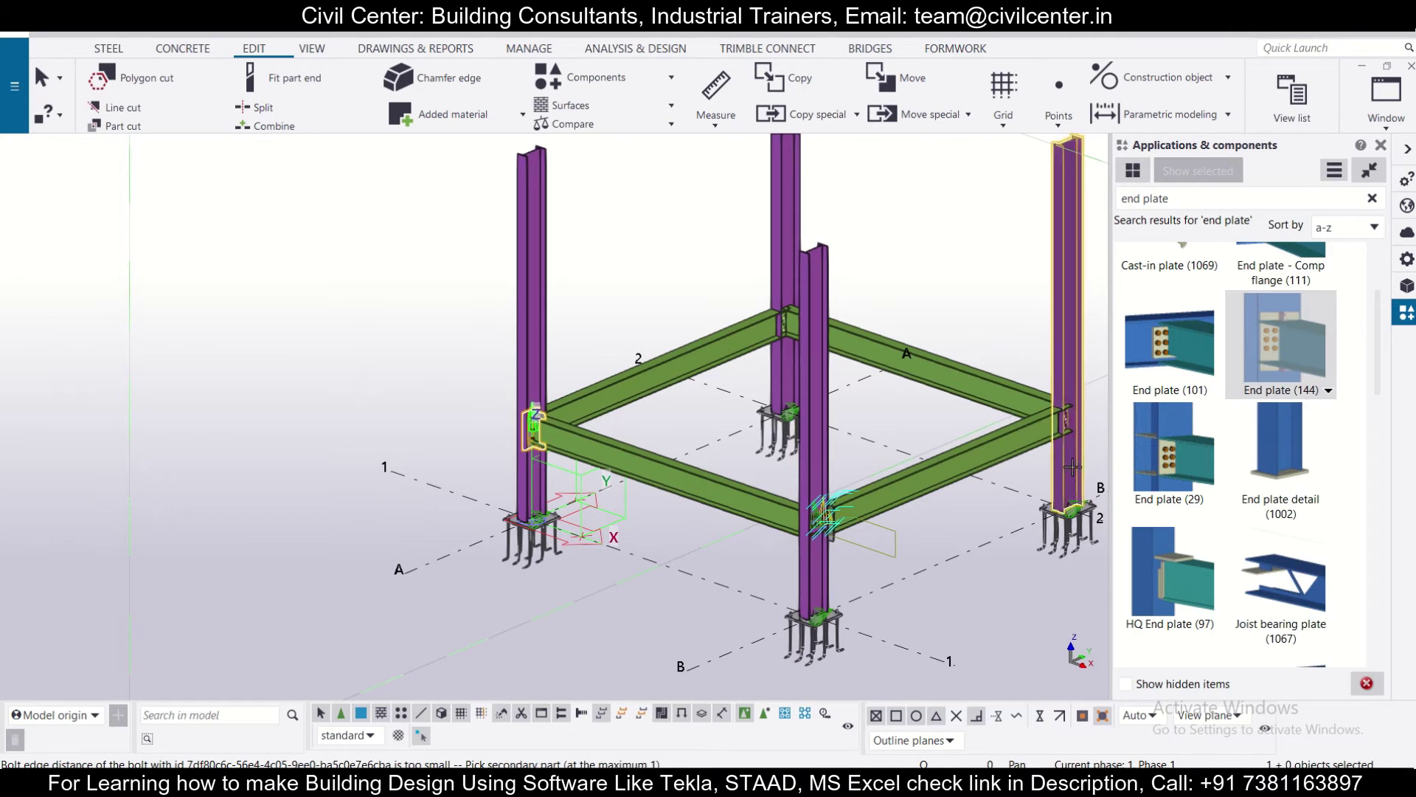
click(1015, 388)
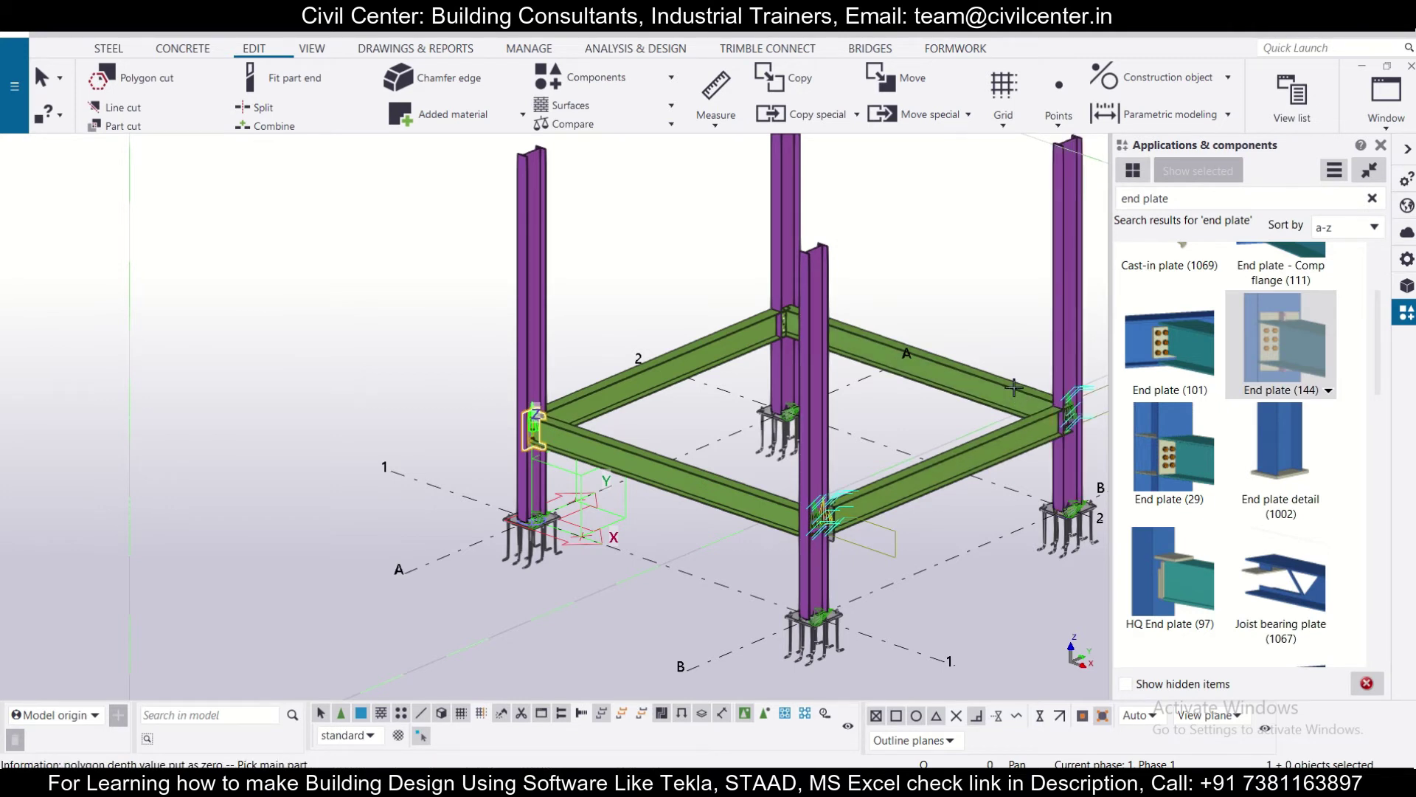
click(1077, 487)
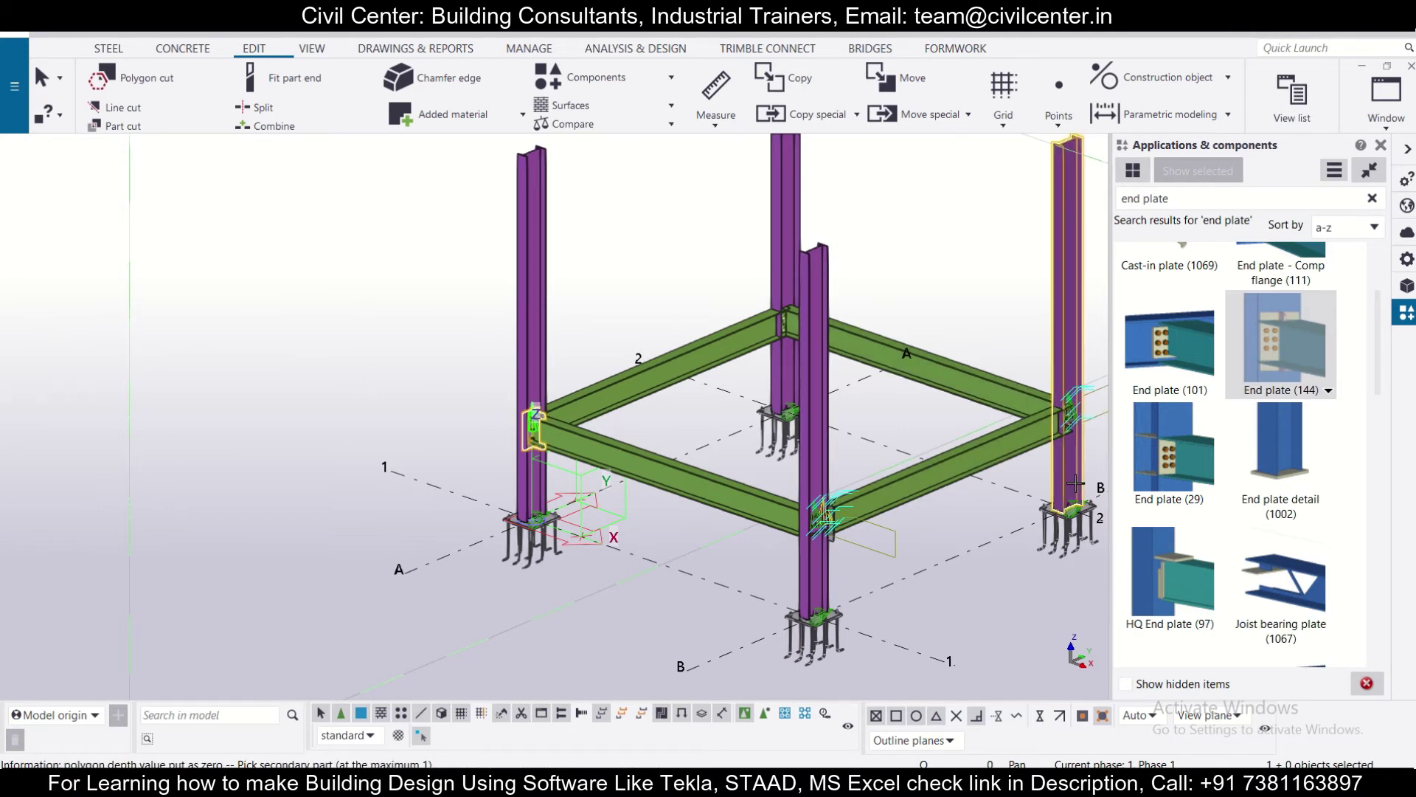
click(1019, 441)
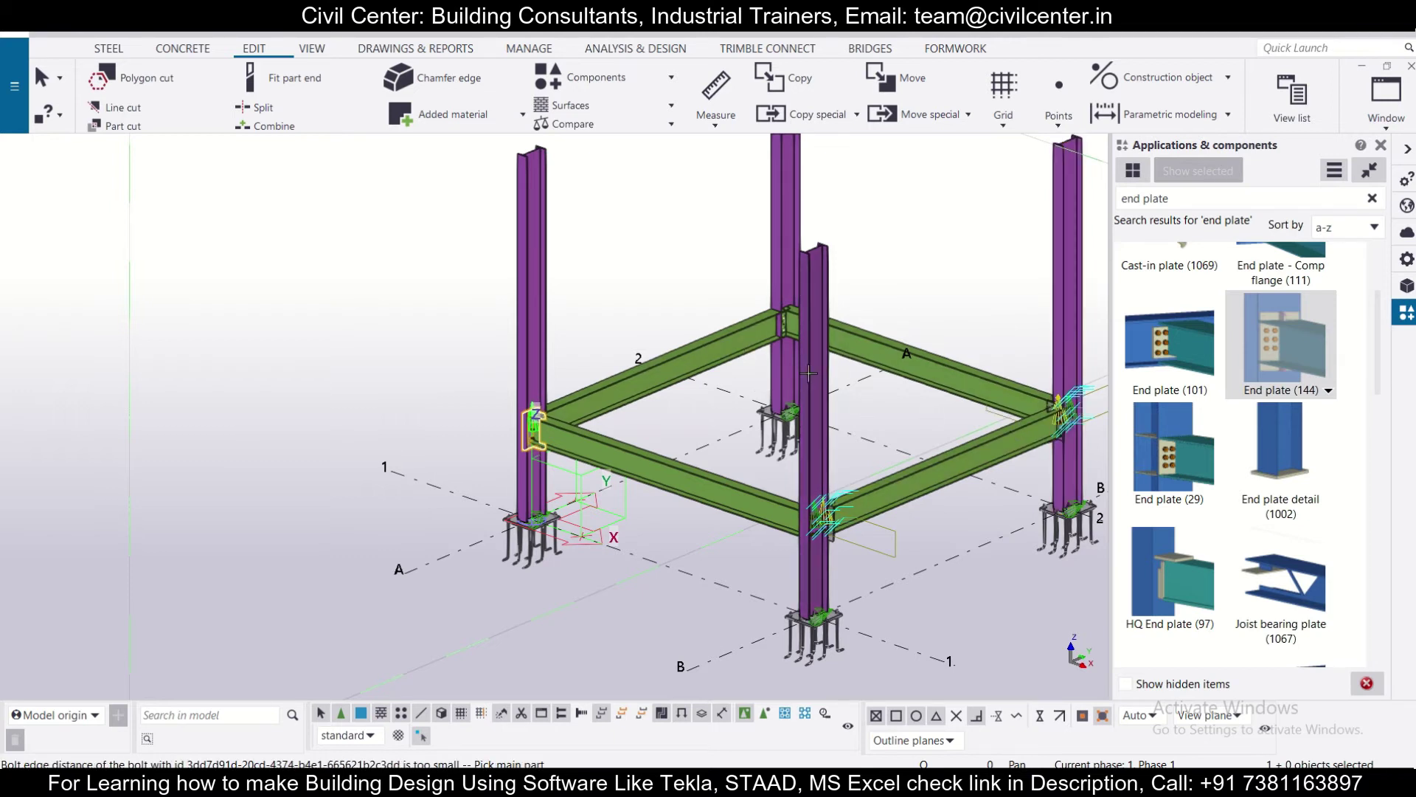
Add End plate (144) connections for both back-column beams and the left-column beam.
click(783, 372)
click(879, 351)
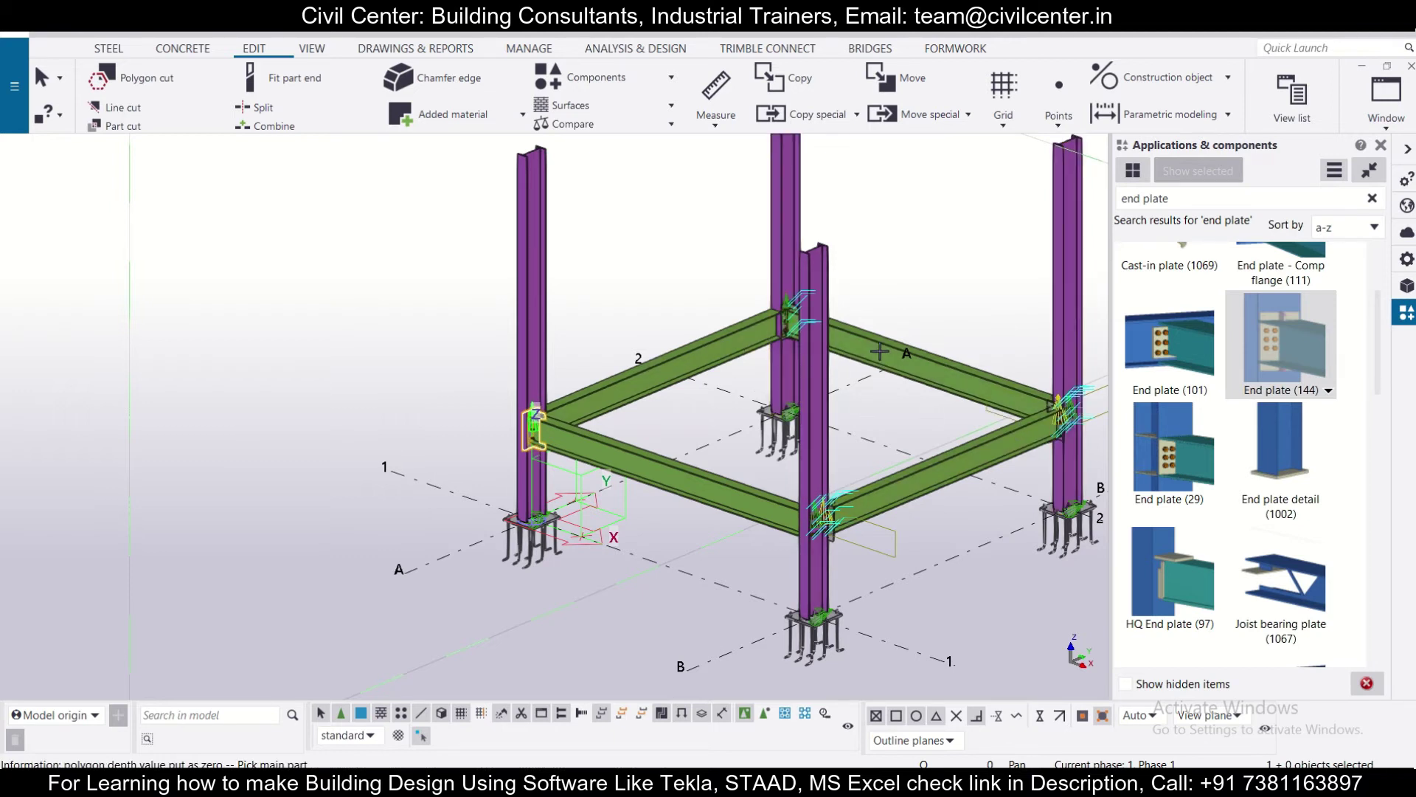
click(793, 368)
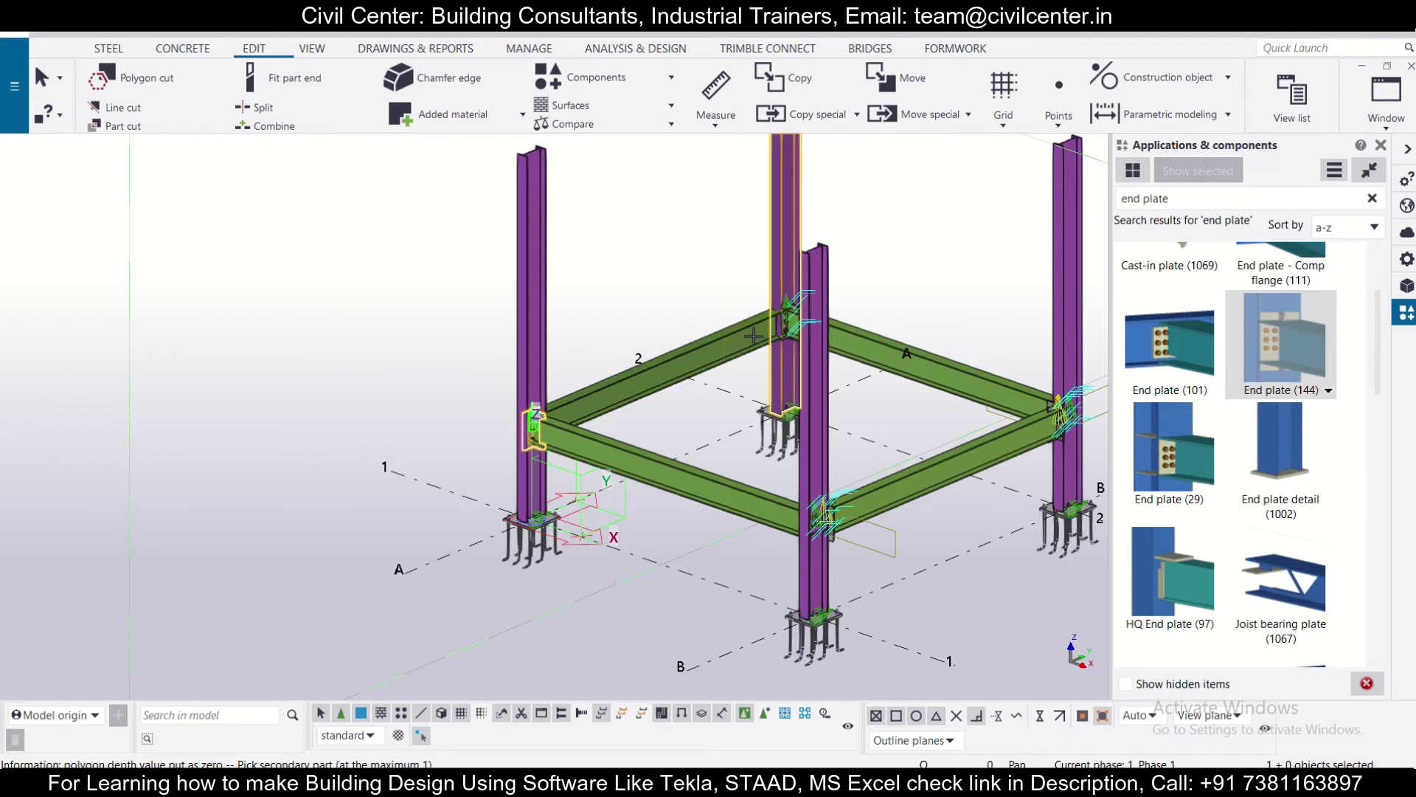
click(753, 337)
click(541, 478)
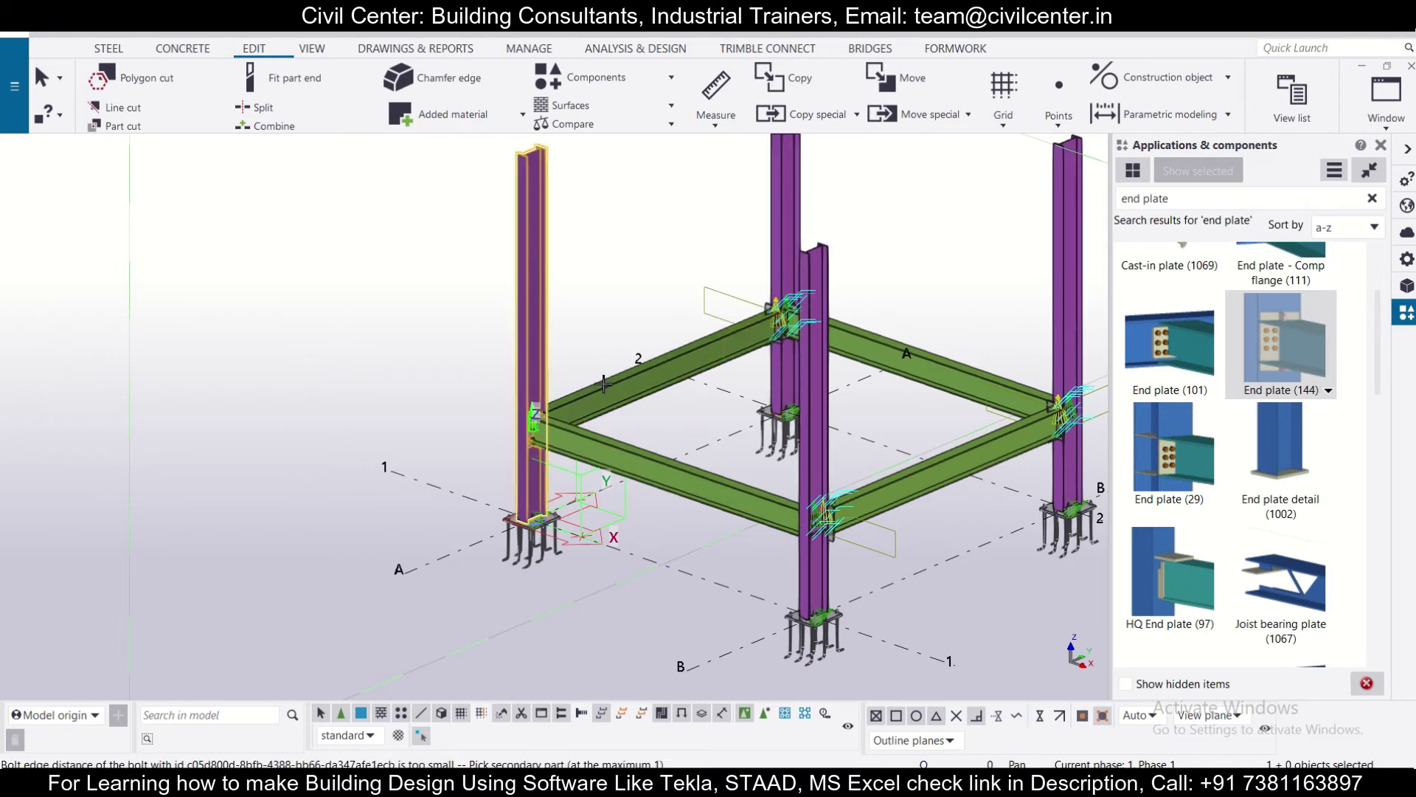
click(605, 387)
scroll(604, 384, down, 2)
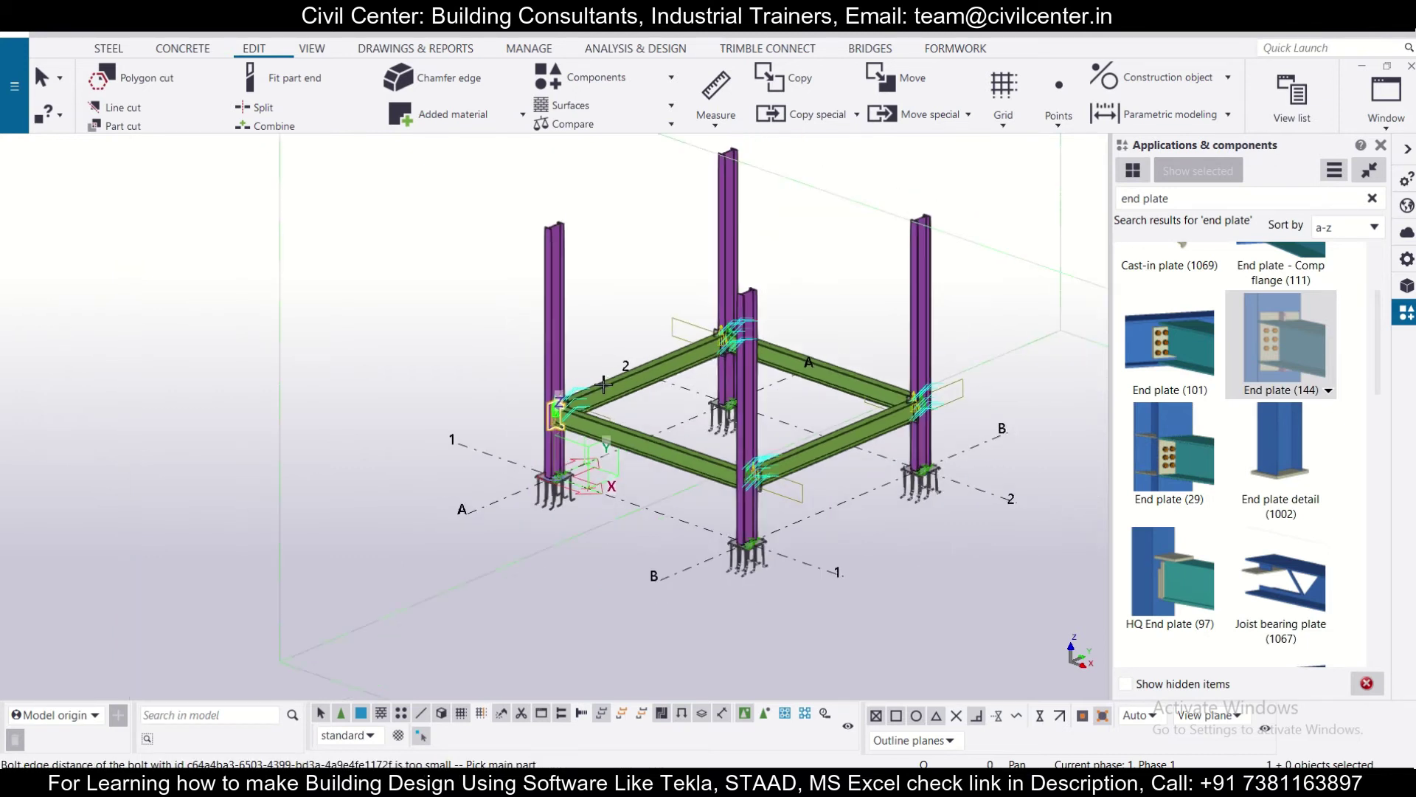
click(451, 383)
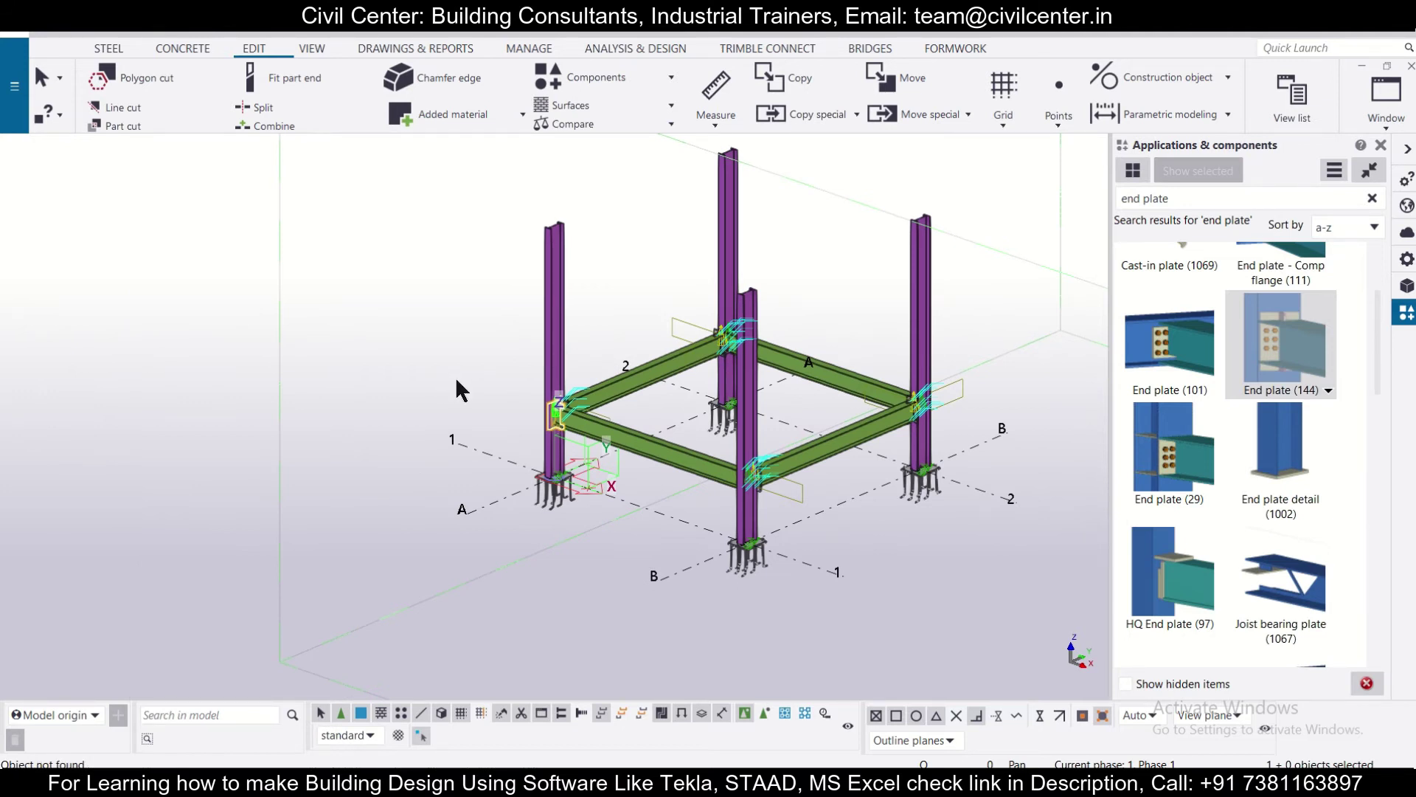
right_click(455, 376)
click(483, 385)
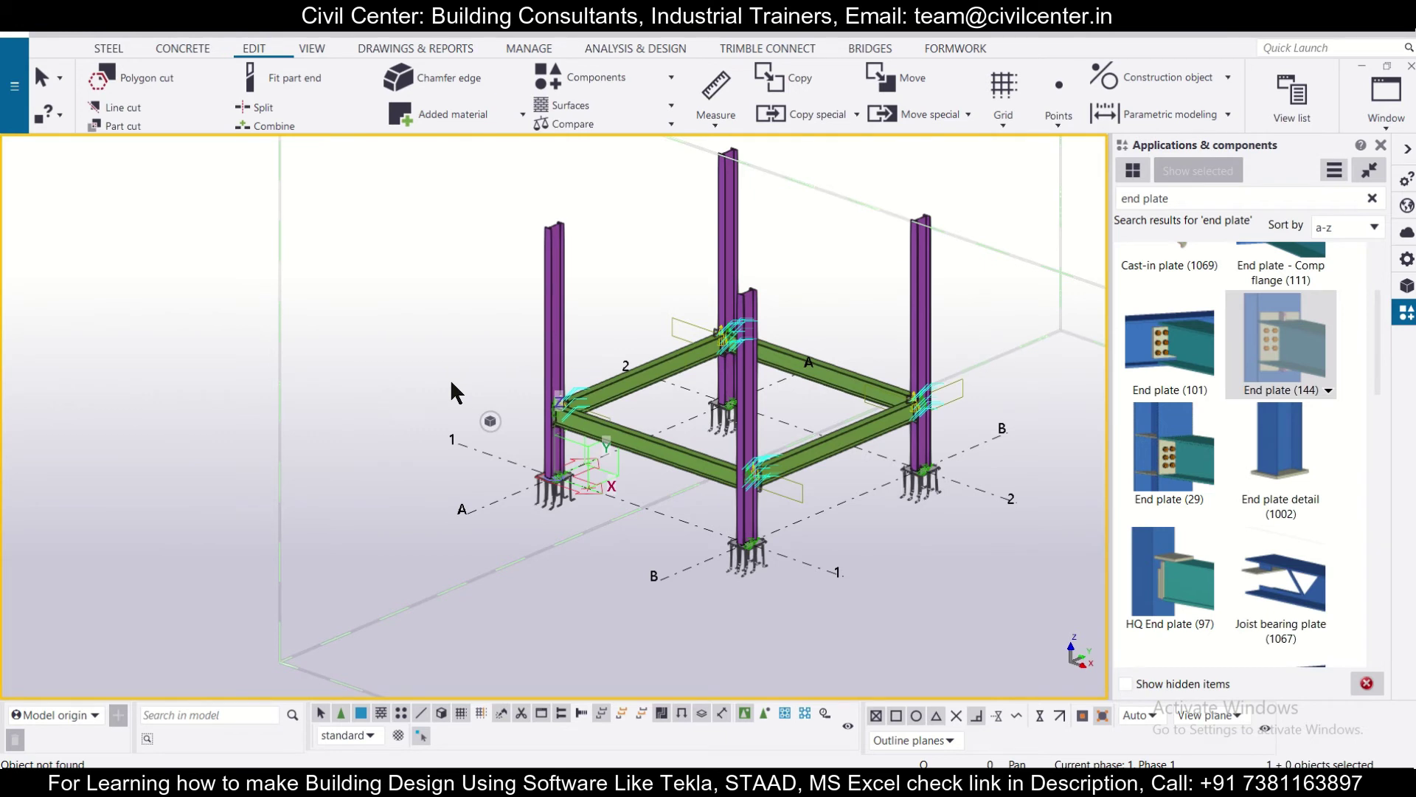
right_click(451, 382)
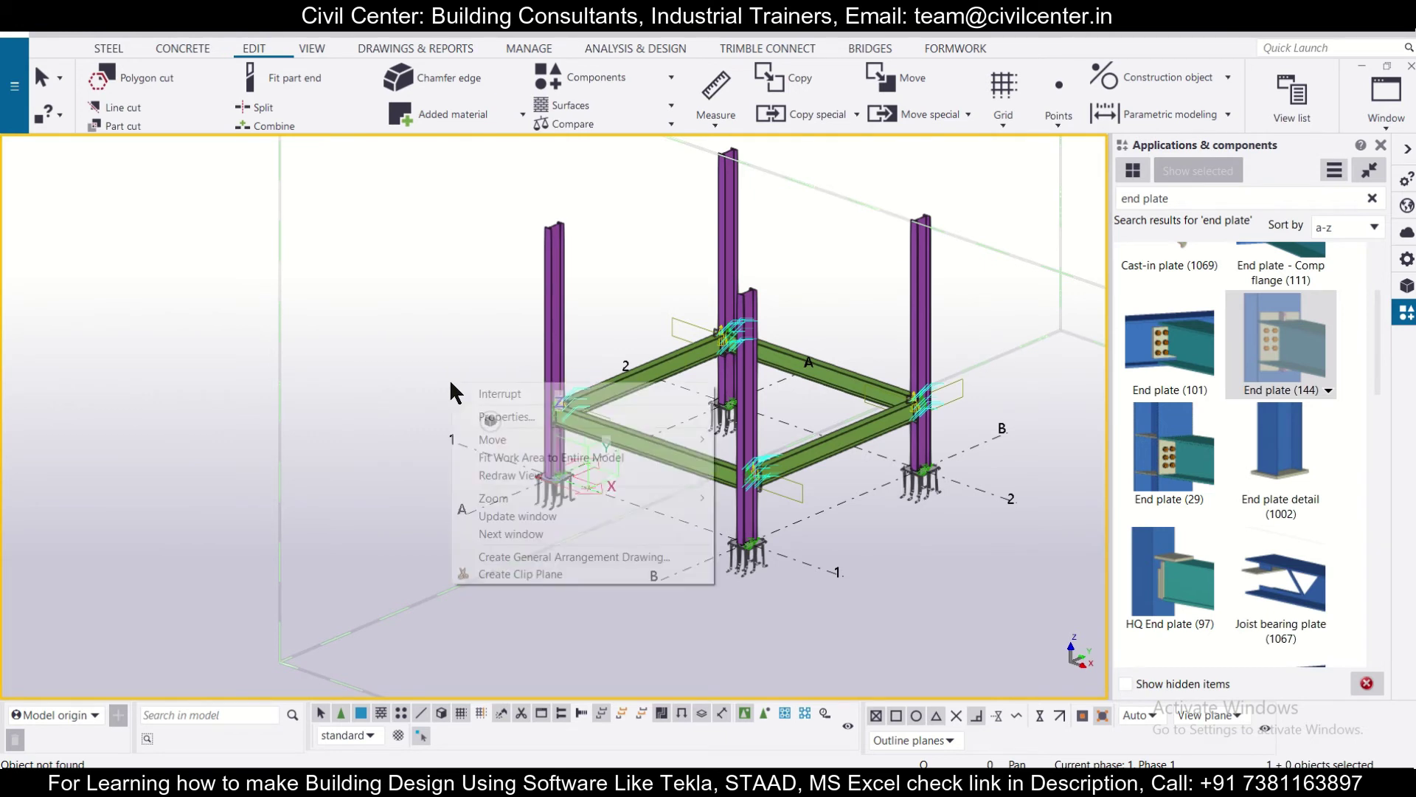
click(515, 476)
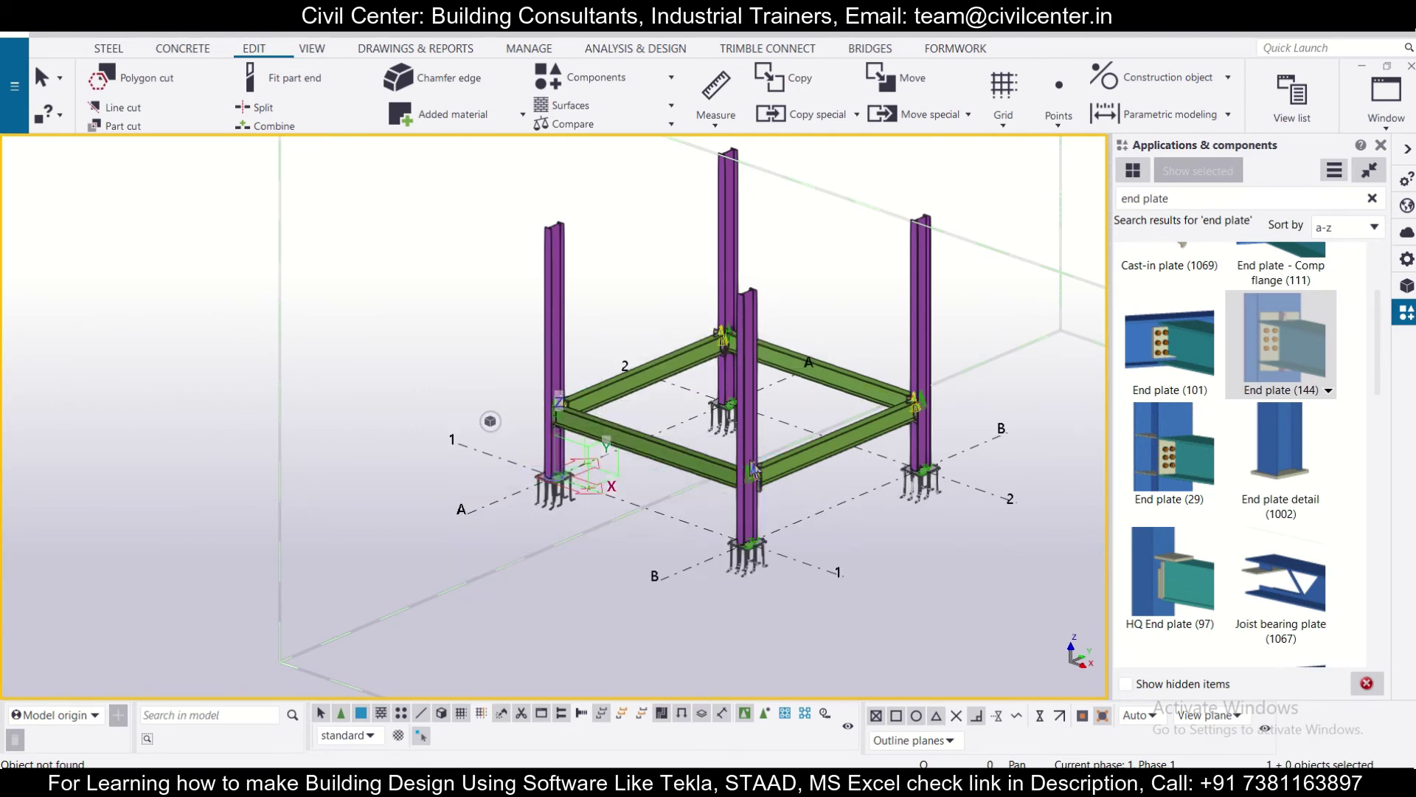
scroll(782, 424, up, 2)
scroll(616, 325, up, 1)
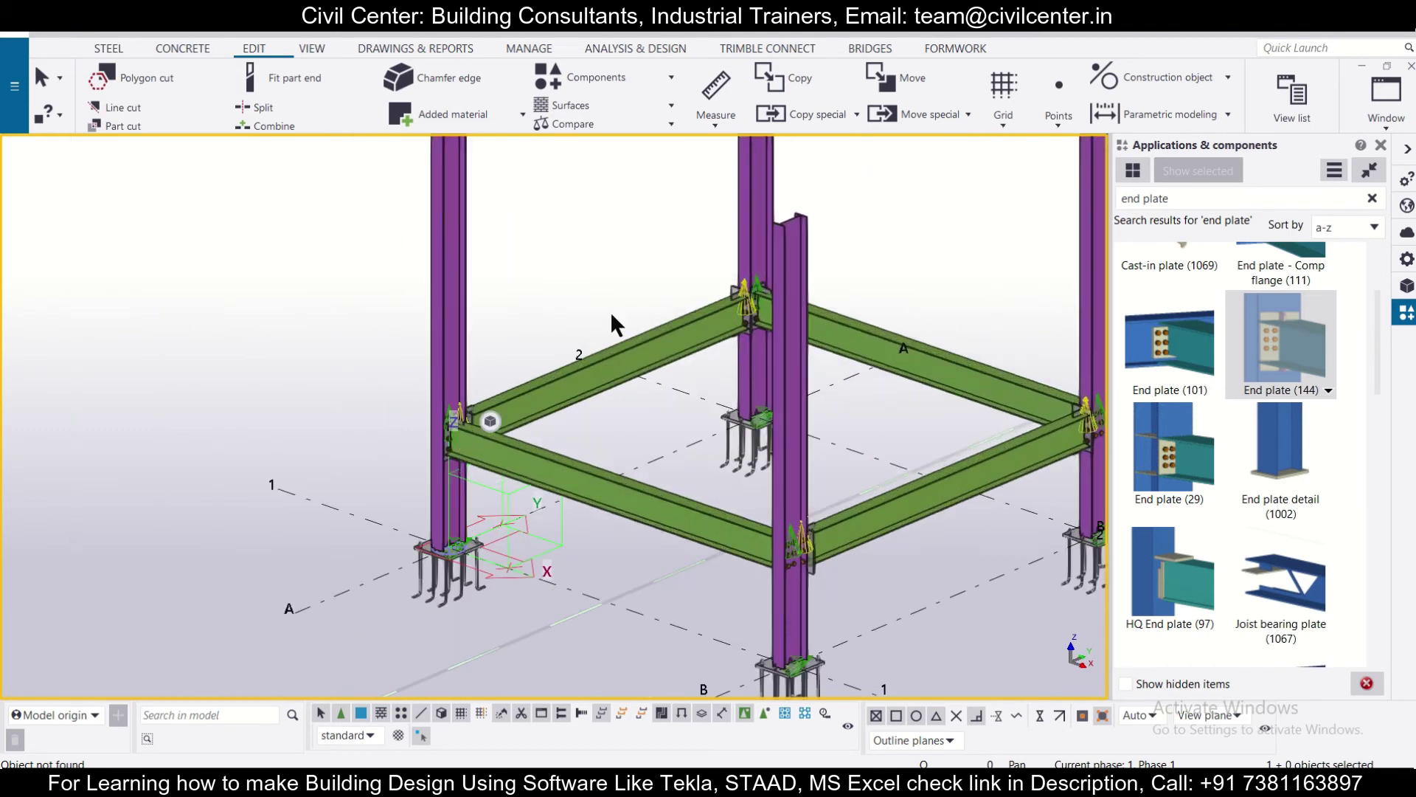
scroll(663, 563, up, 2)
scroll(675, 643, up, 1)
scroll(701, 617, up, 1)
scroll(713, 583, up, 1)
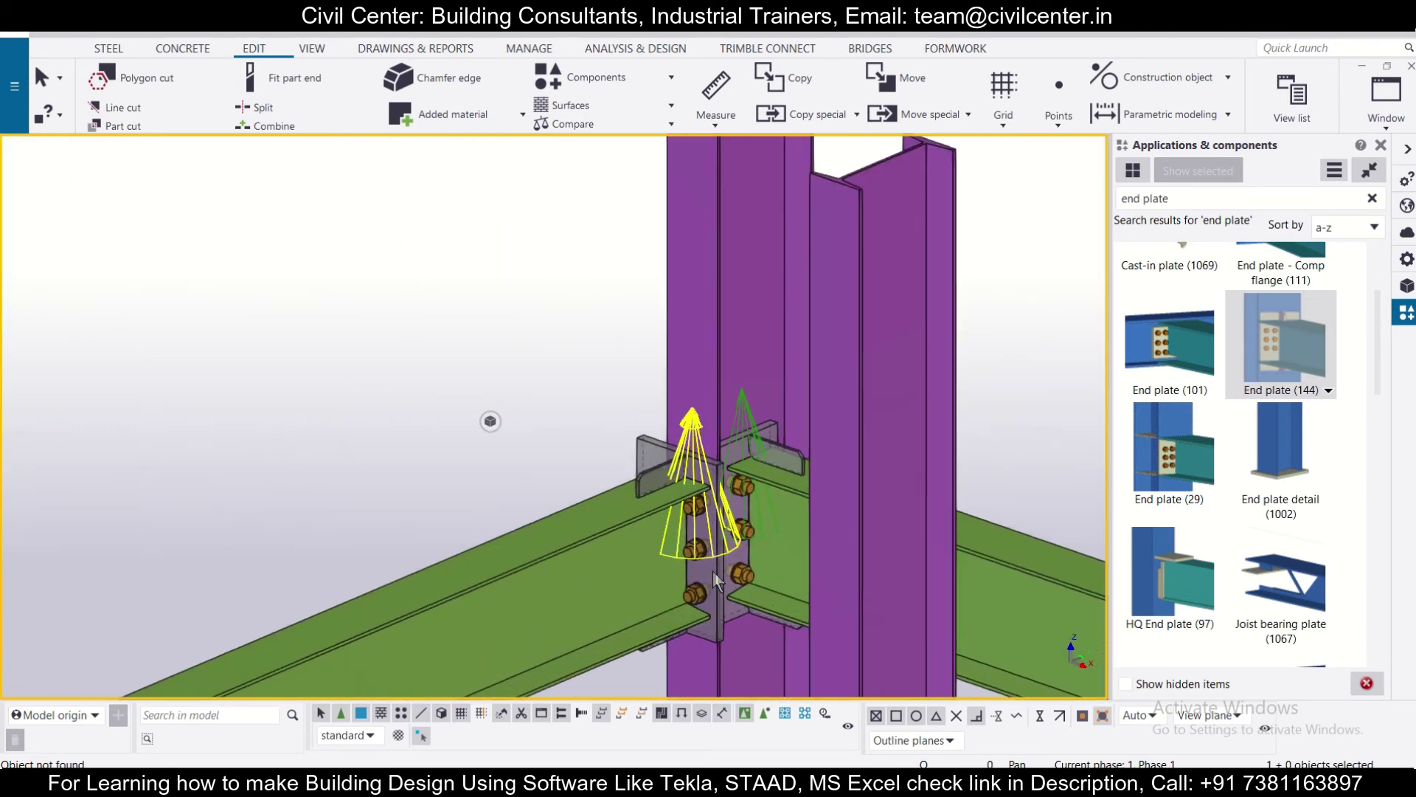
scroll(712, 569, down, 1)
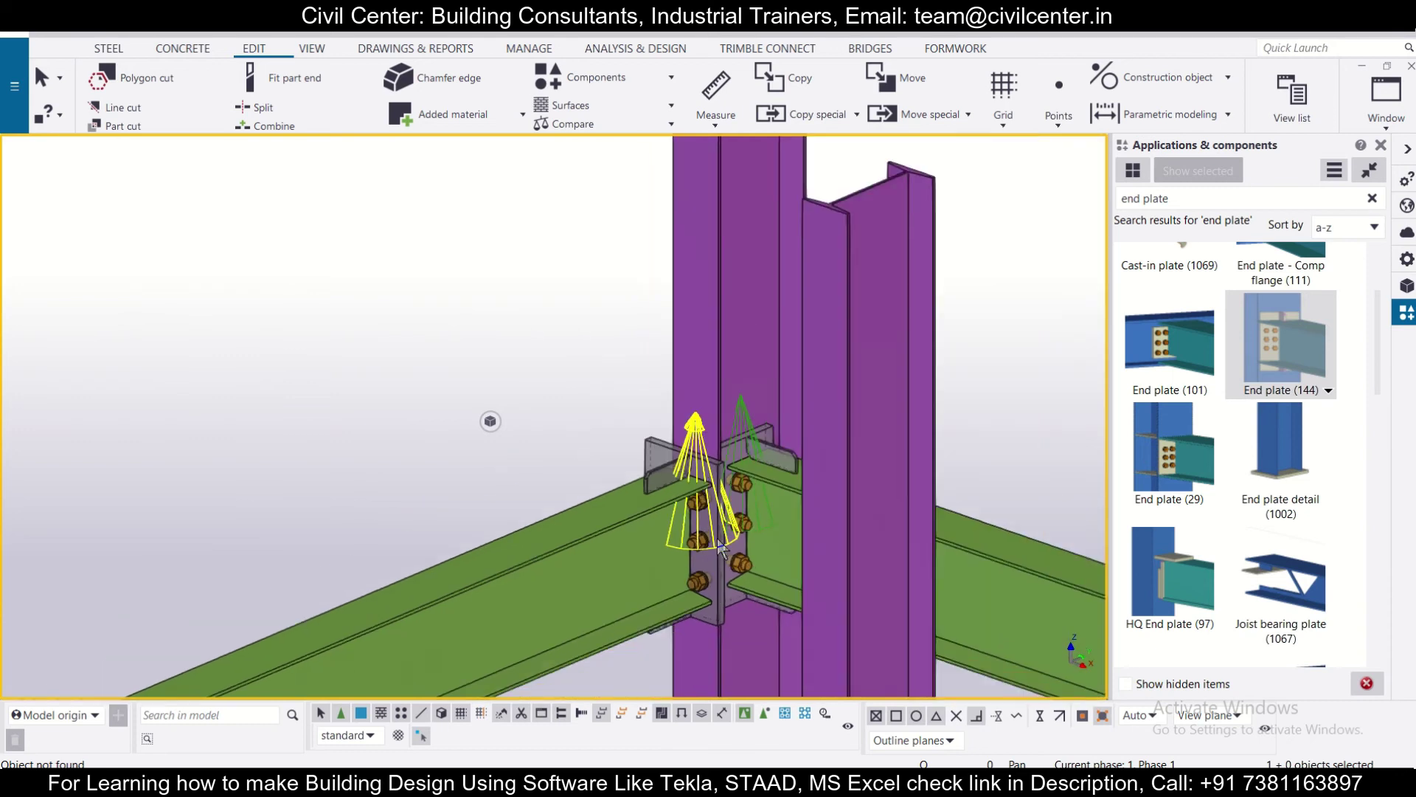
scroll(719, 548, down, 4)
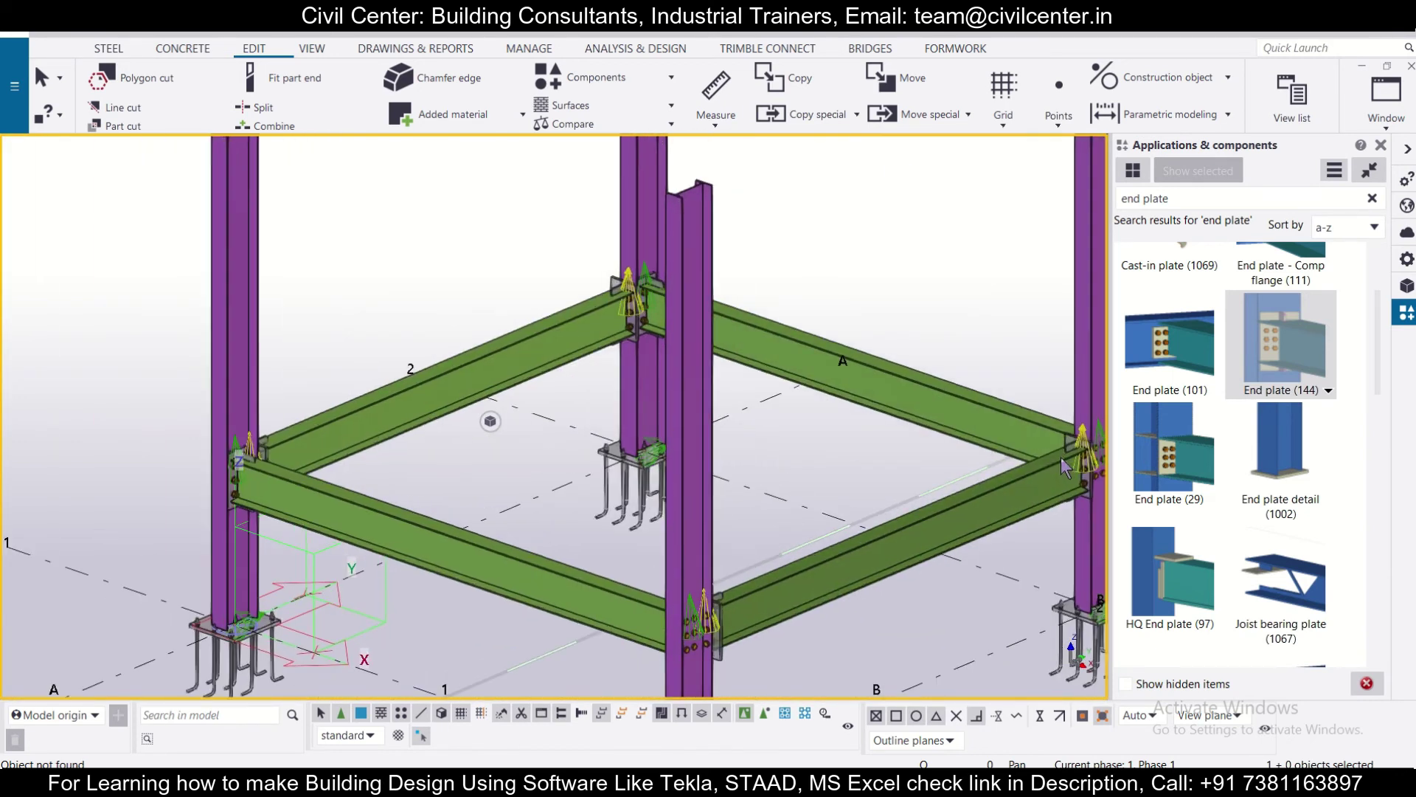
scroll(1060, 457, up, 2)
scroll(1042, 447, down, 4)
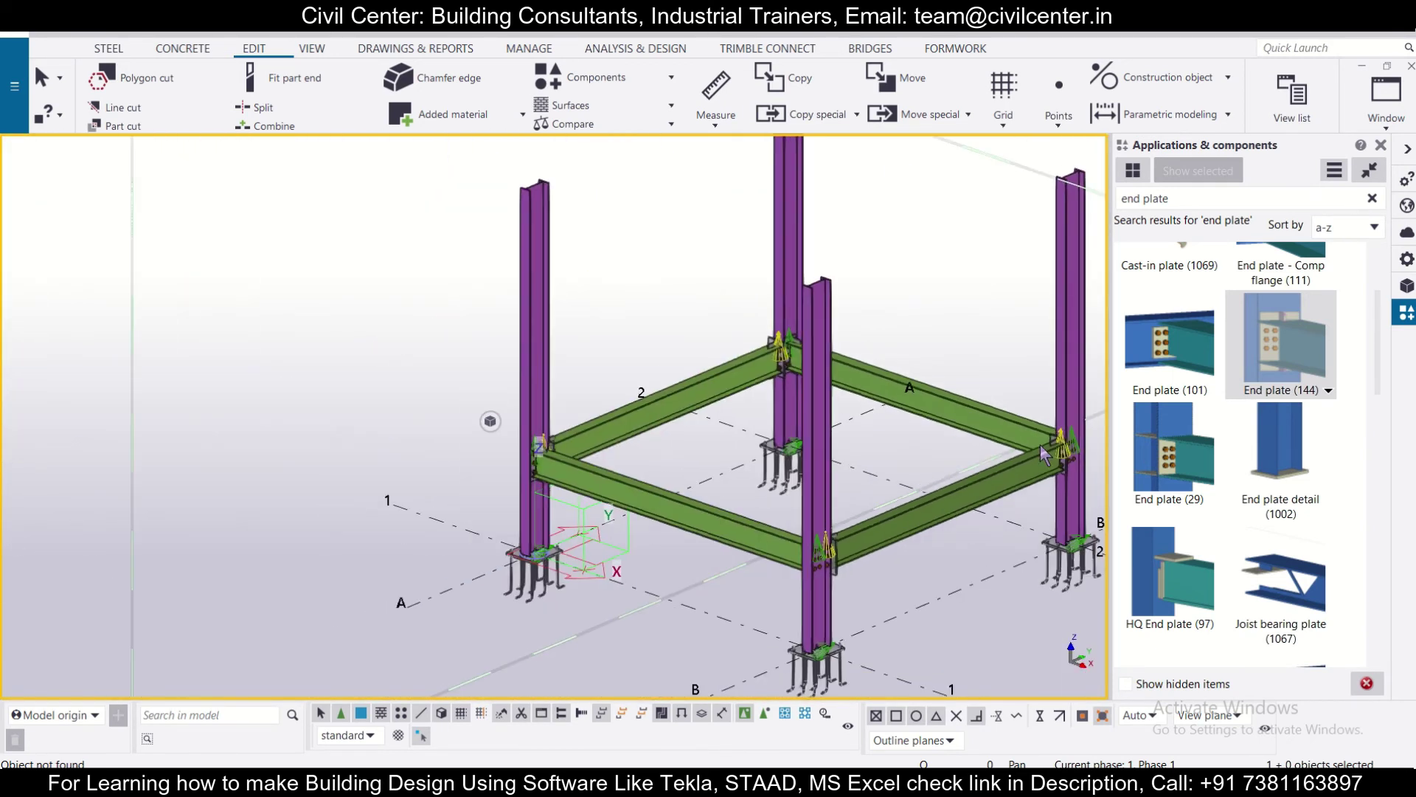
scroll(1040, 444, down, 2)
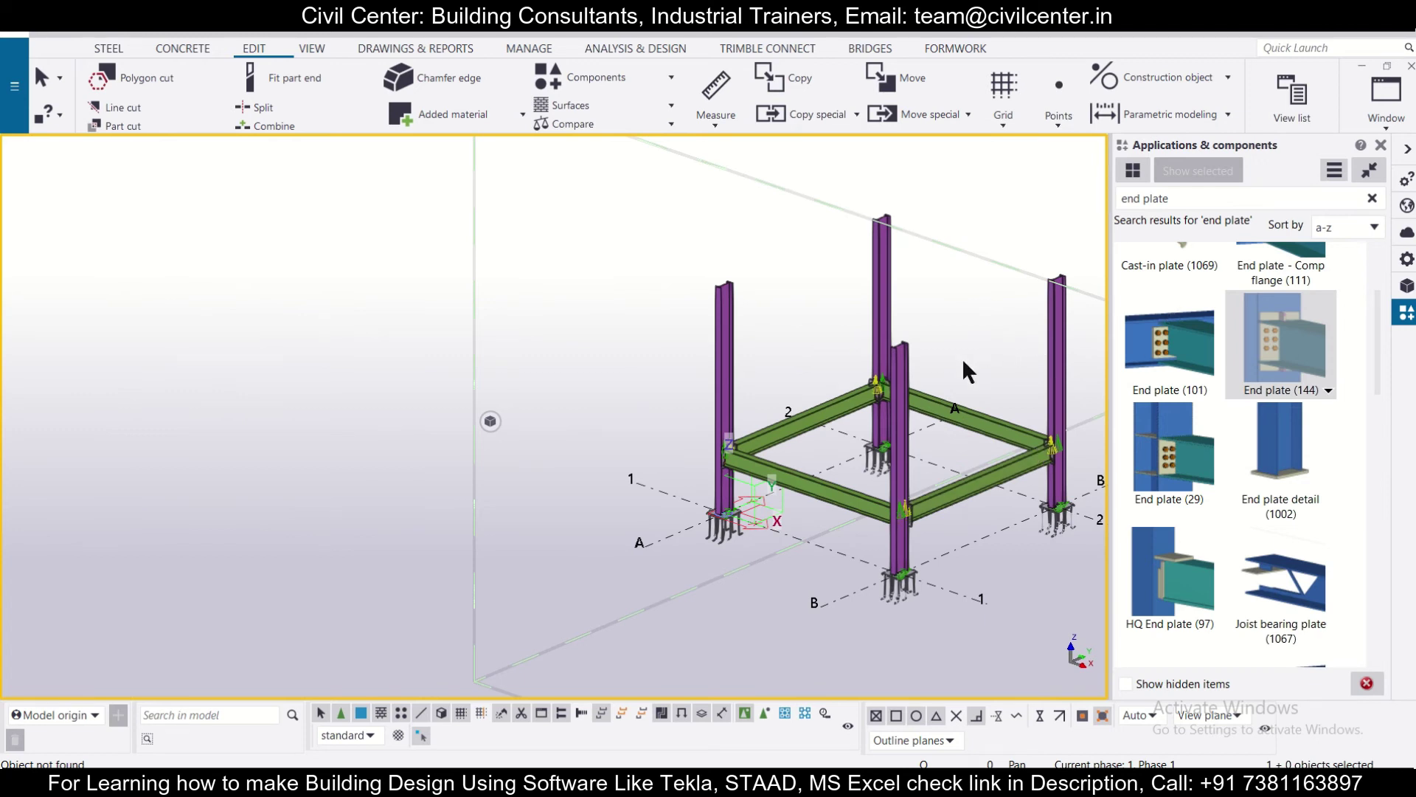
Select the four first-level beams, including those along gridlines 2 and A.
click(815, 435)
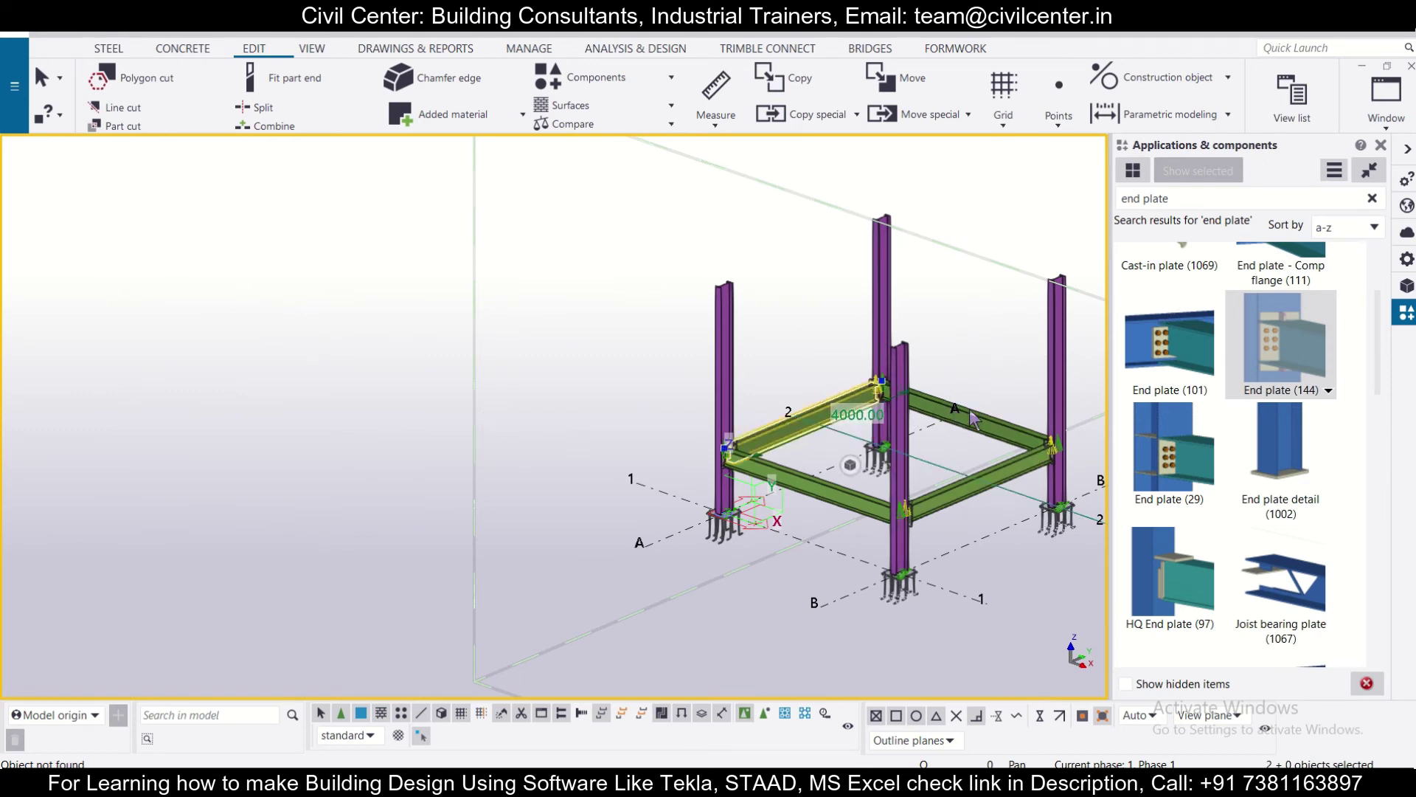
ctrl+click(972, 422)
ctrl+click(951, 500)
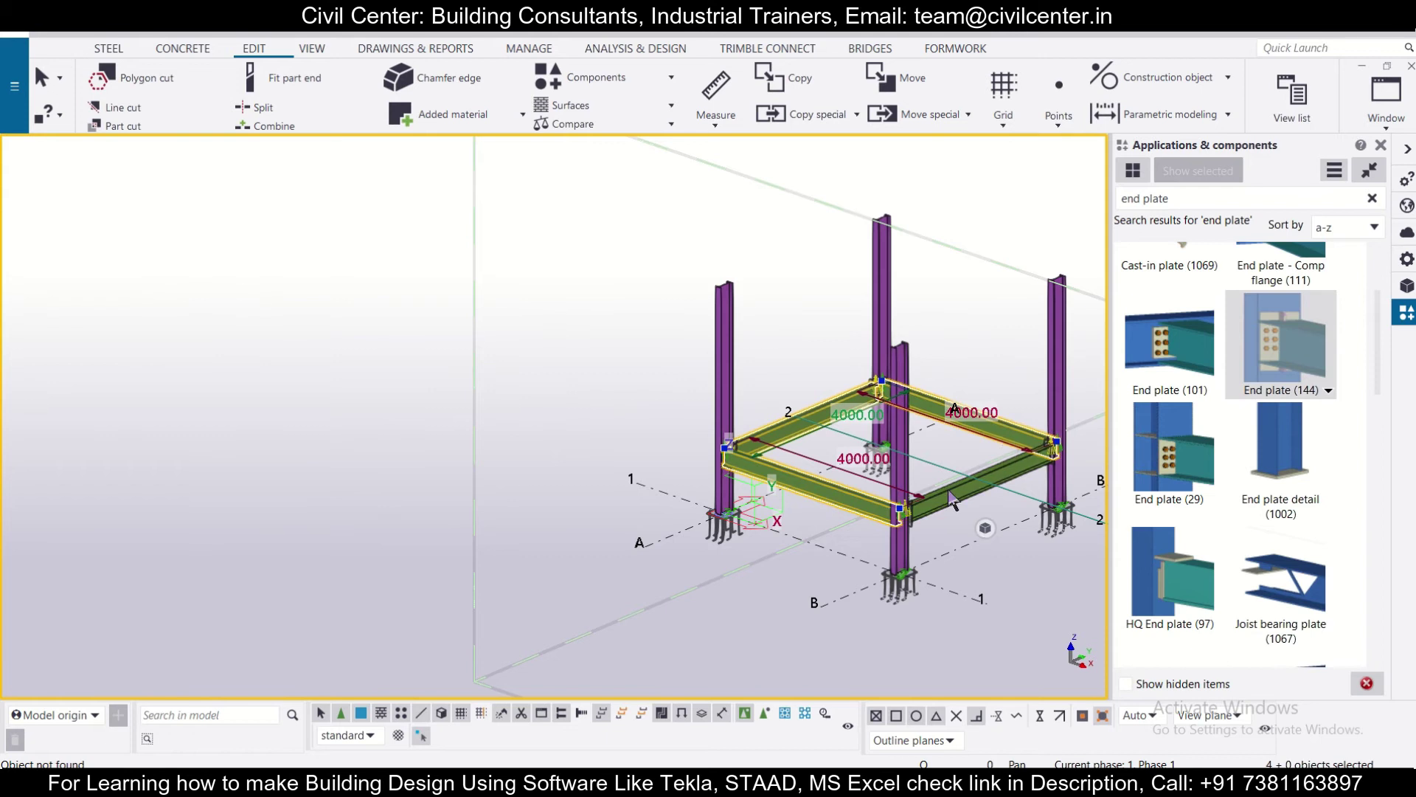
ctrl+click(968, 496)
Open the GRID @A elevation and tile it vertically beside the 3D view.
click(1386, 96)
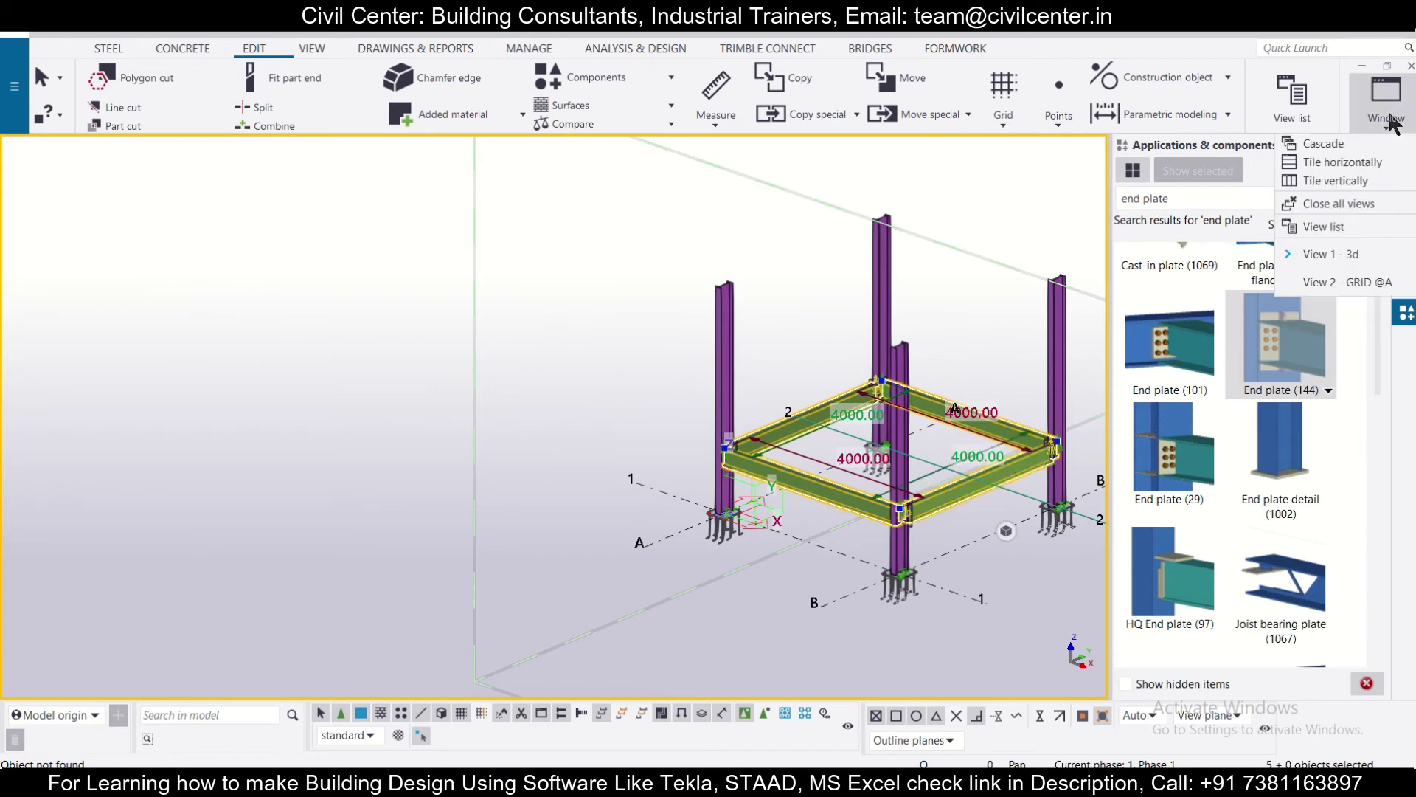
click(1339, 283)
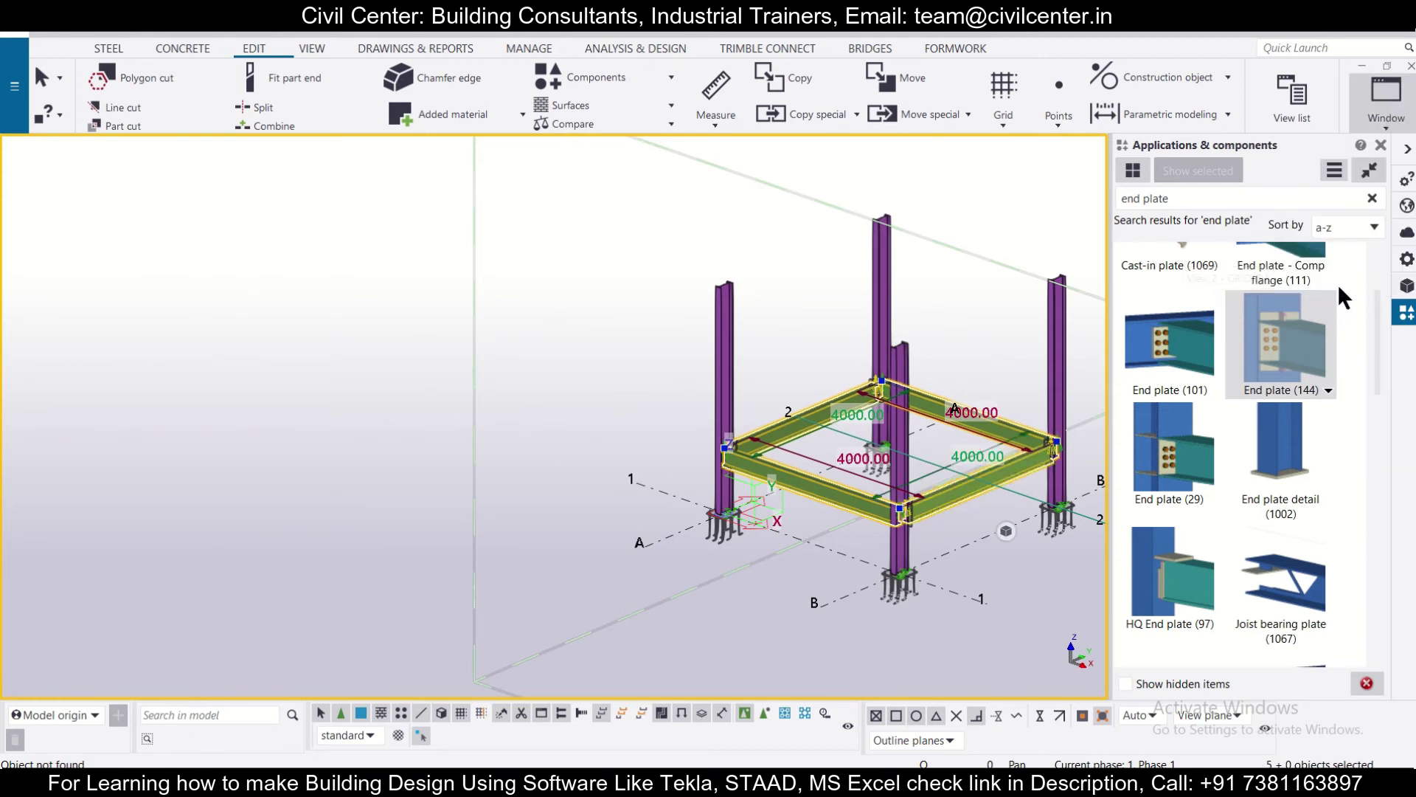
click(1378, 123)
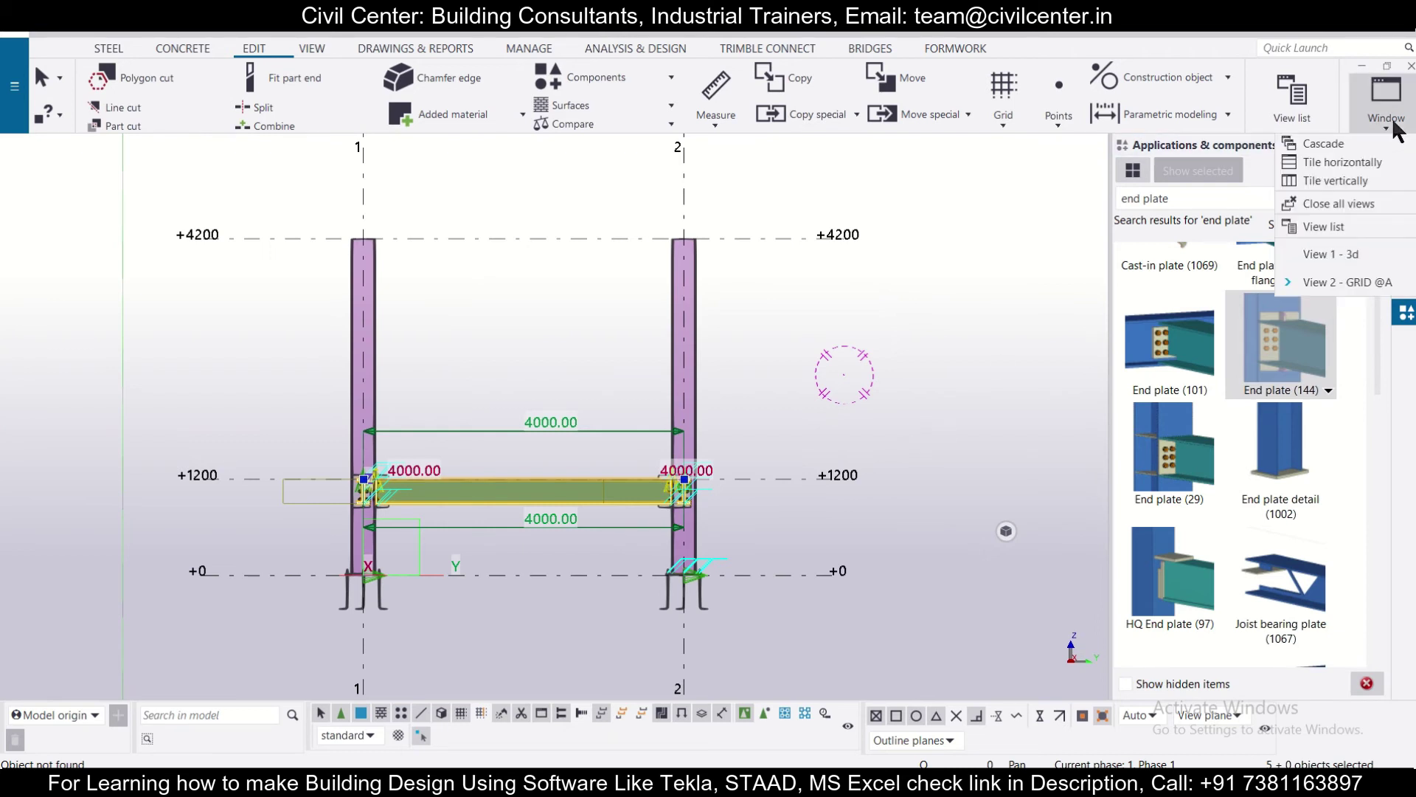
click(1348, 179)
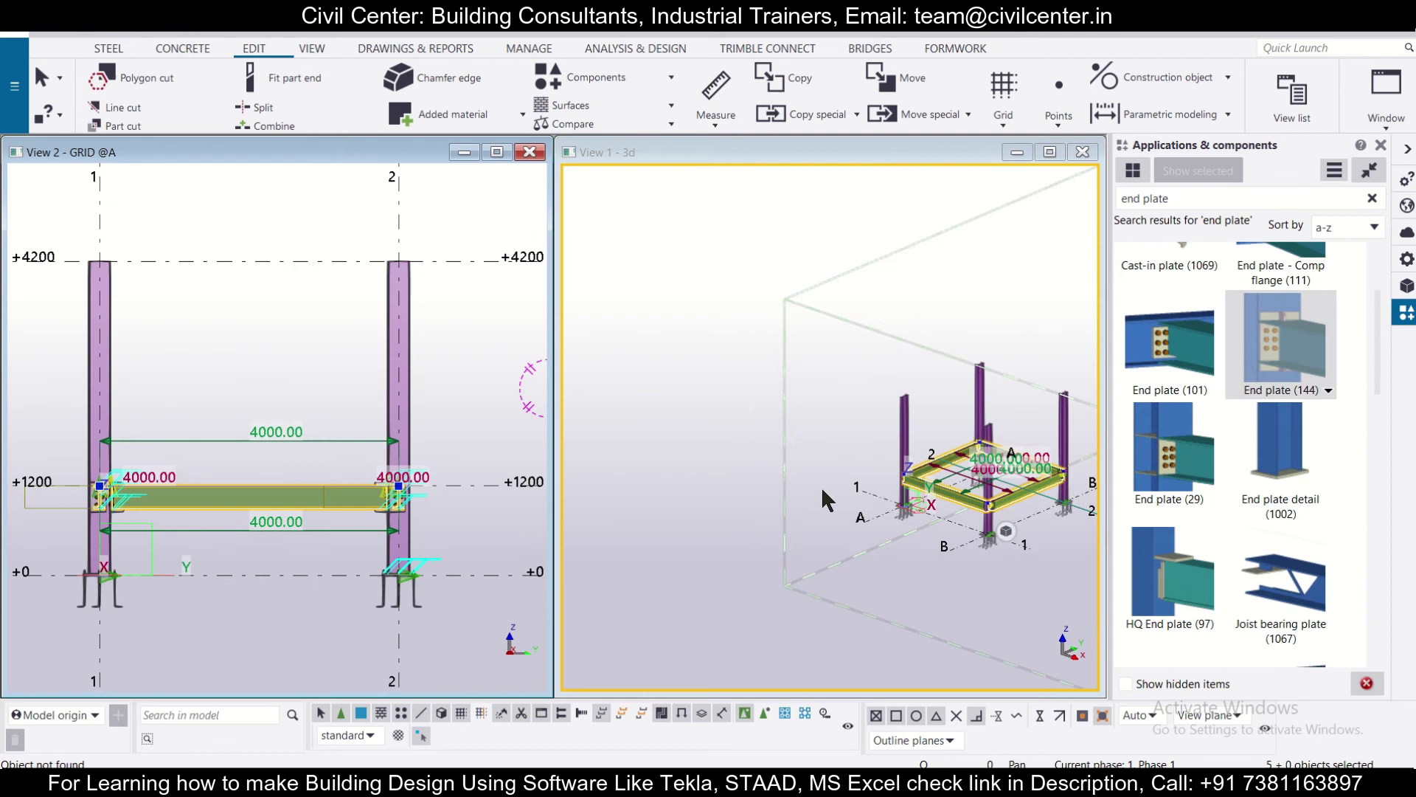
Make the grid A elevation the active view and redraw it.
scroll(471, 516, up, 2)
click(397, 514)
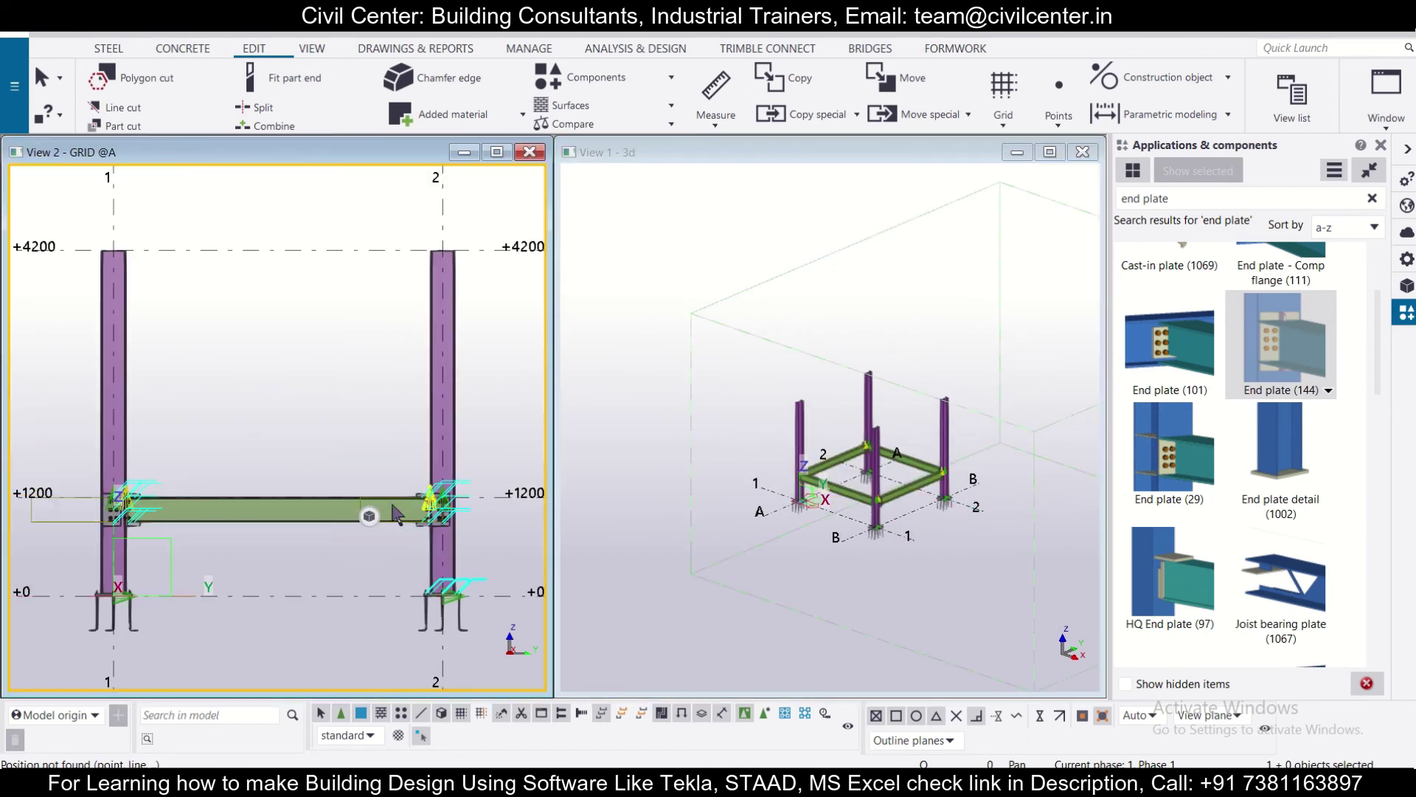
scroll(293, 458, down, 1)
scroll(298, 453, up, 2)
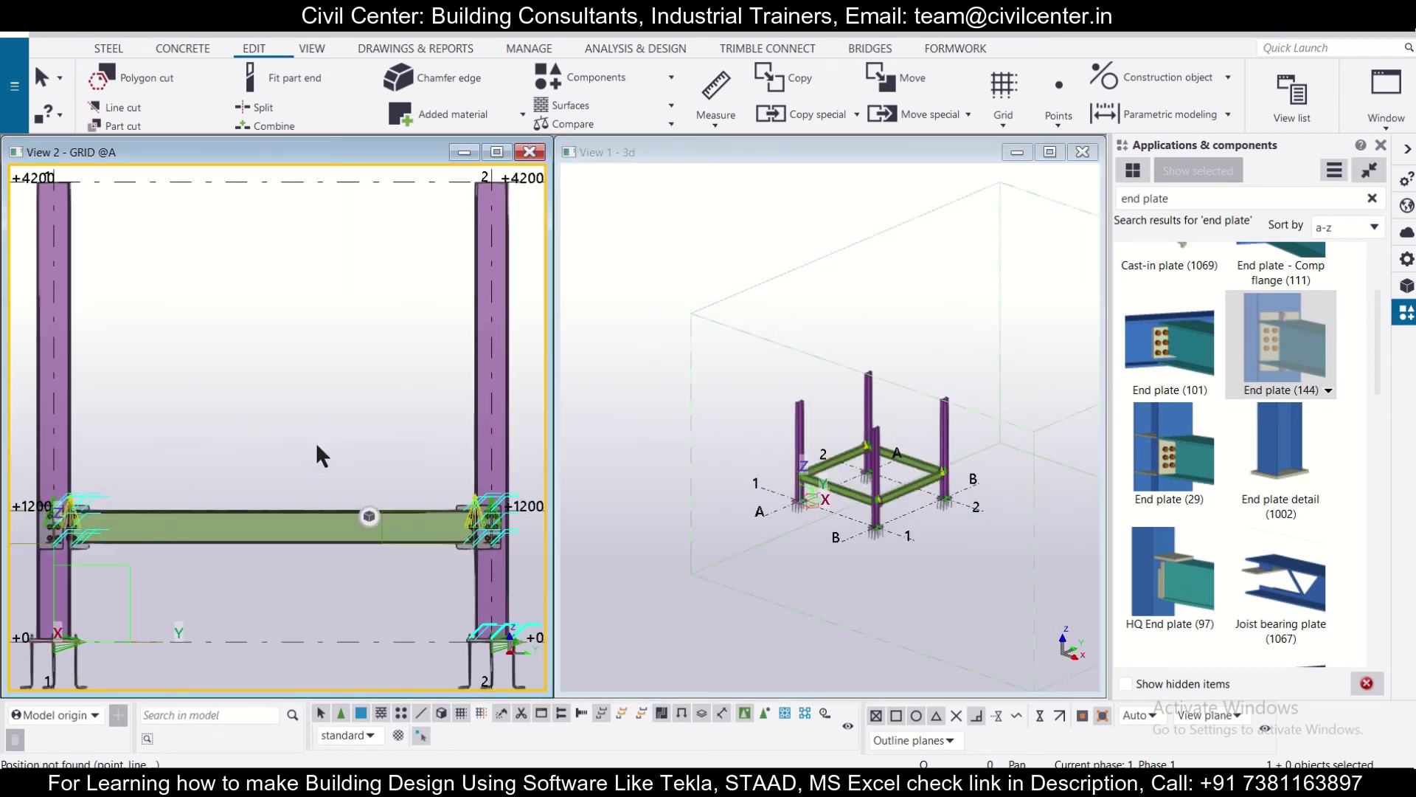
right_click(317, 446)
click(372, 537)
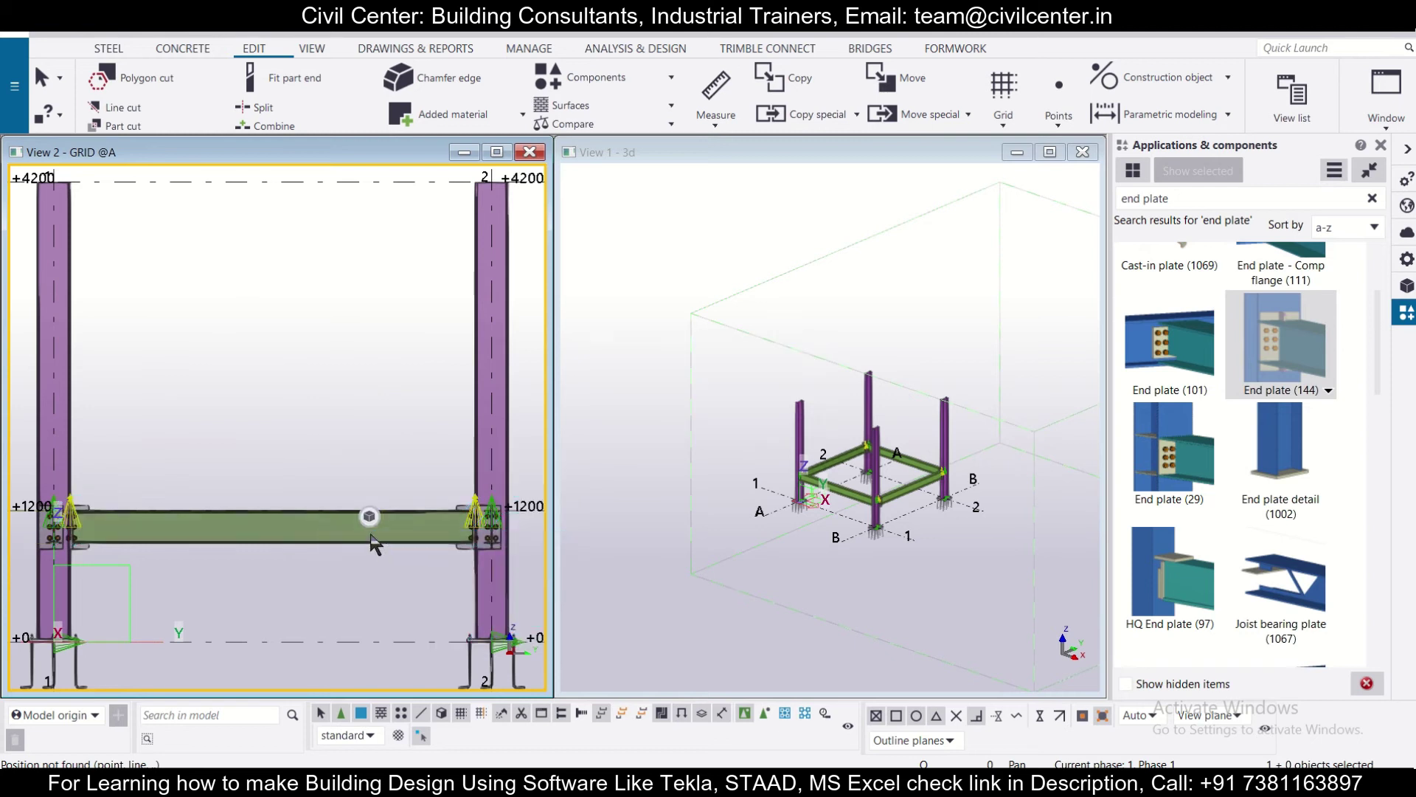
scroll(498, 646, down, 2)
scroll(768, 515, up, 2)
Area-select the +1200 beams and end plates in 3D, excluding the three base plates, for copying.
click(743, 507)
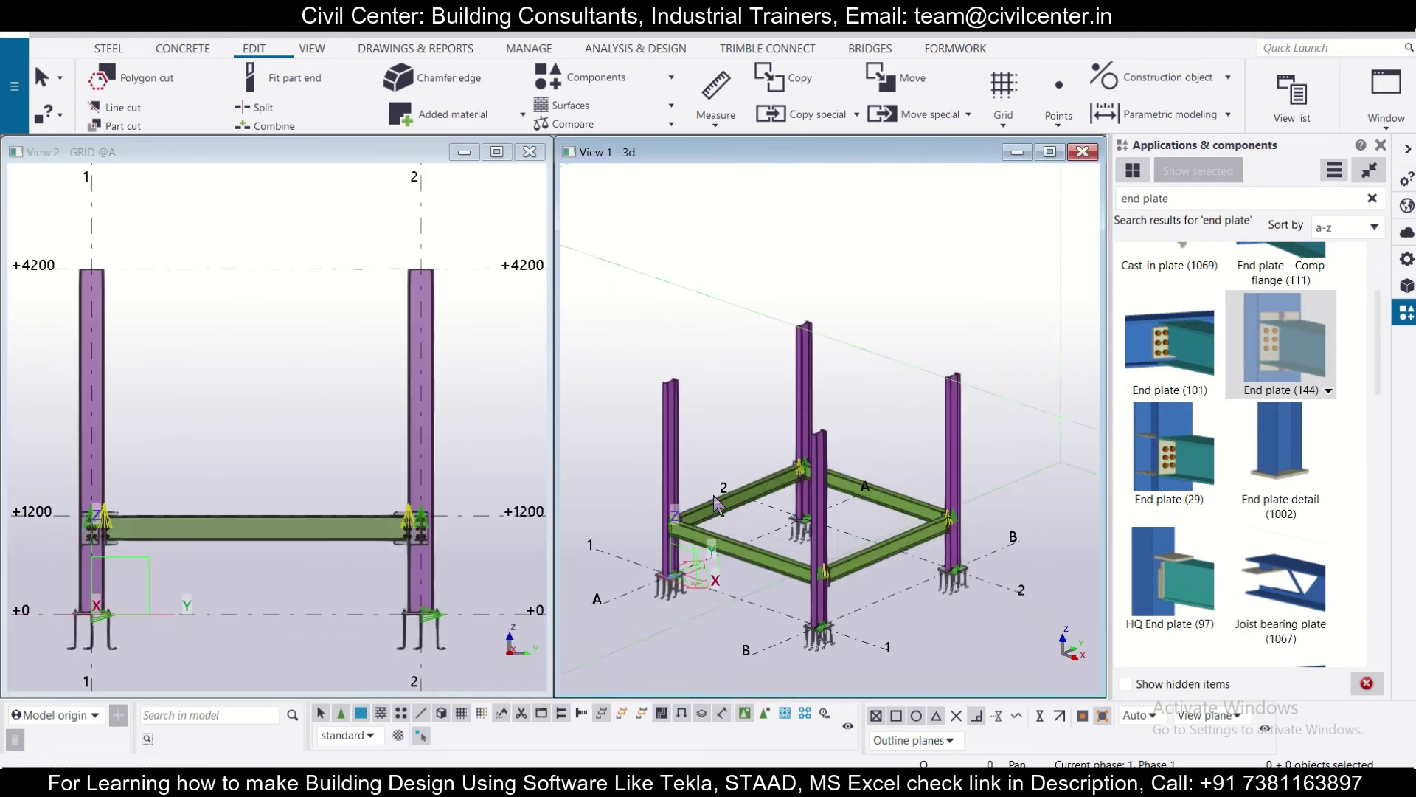
drag(626, 454, 957, 586)
scroll(710, 613, up, 3)
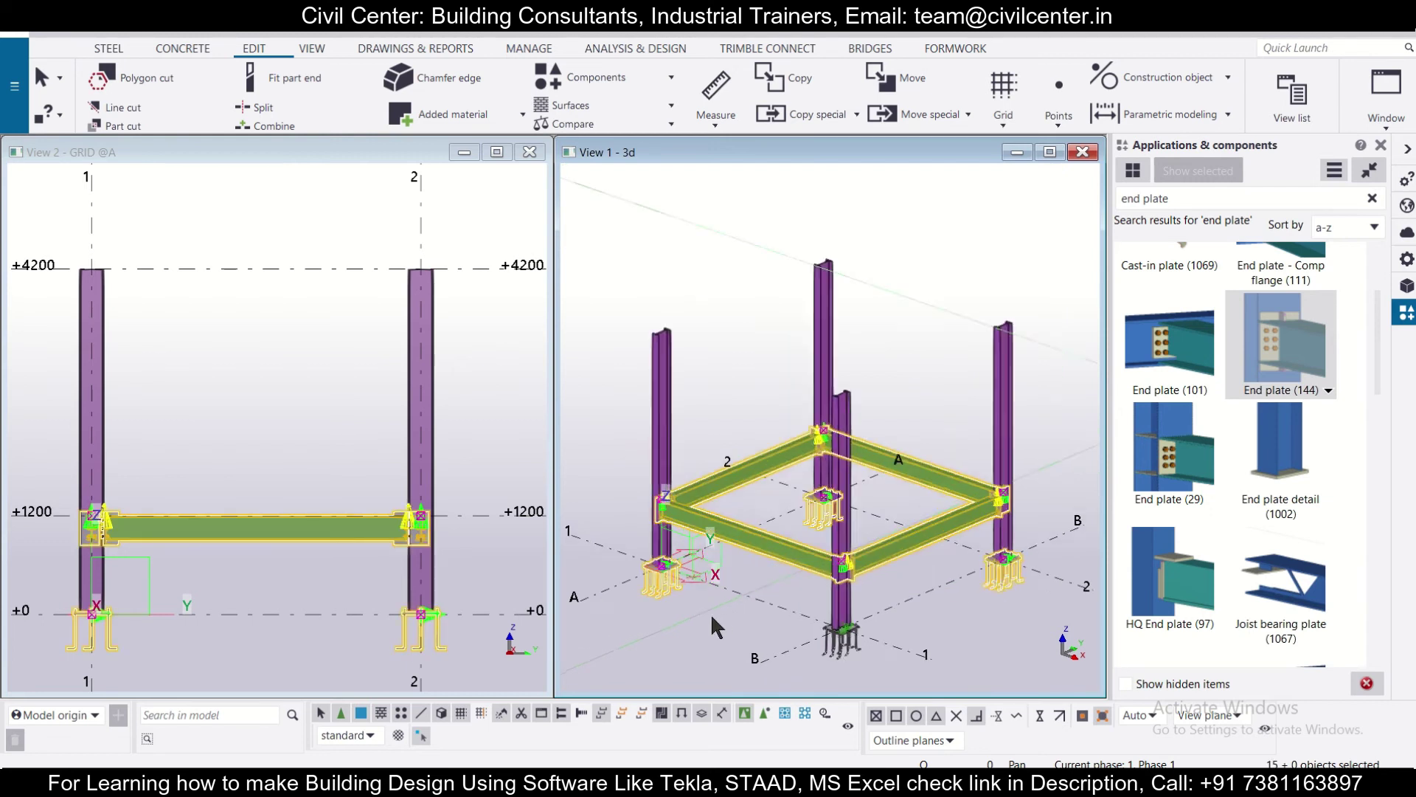
scroll(649, 583, up, 2)
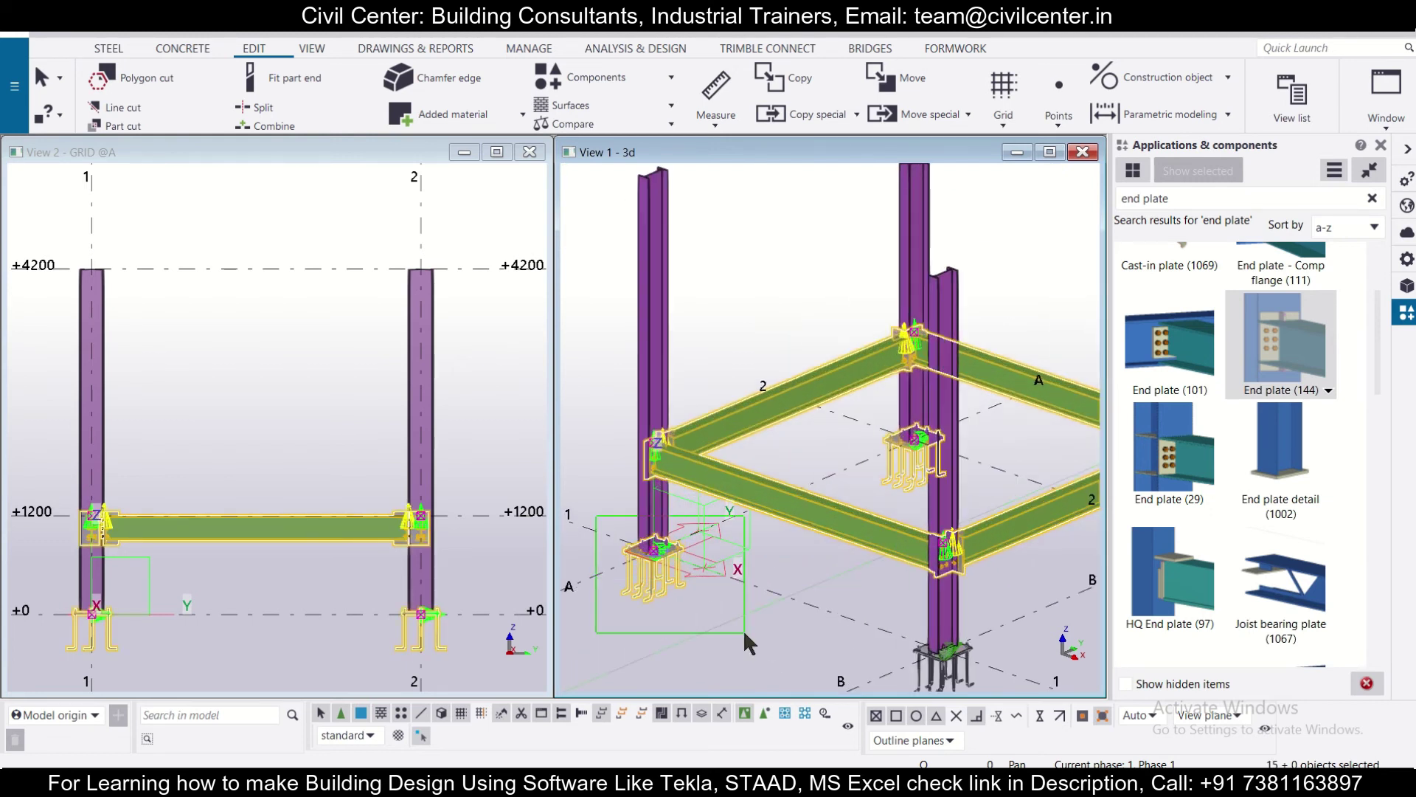
ctrl+click(653, 561)
ctrl+drag(865, 406, 978, 486)
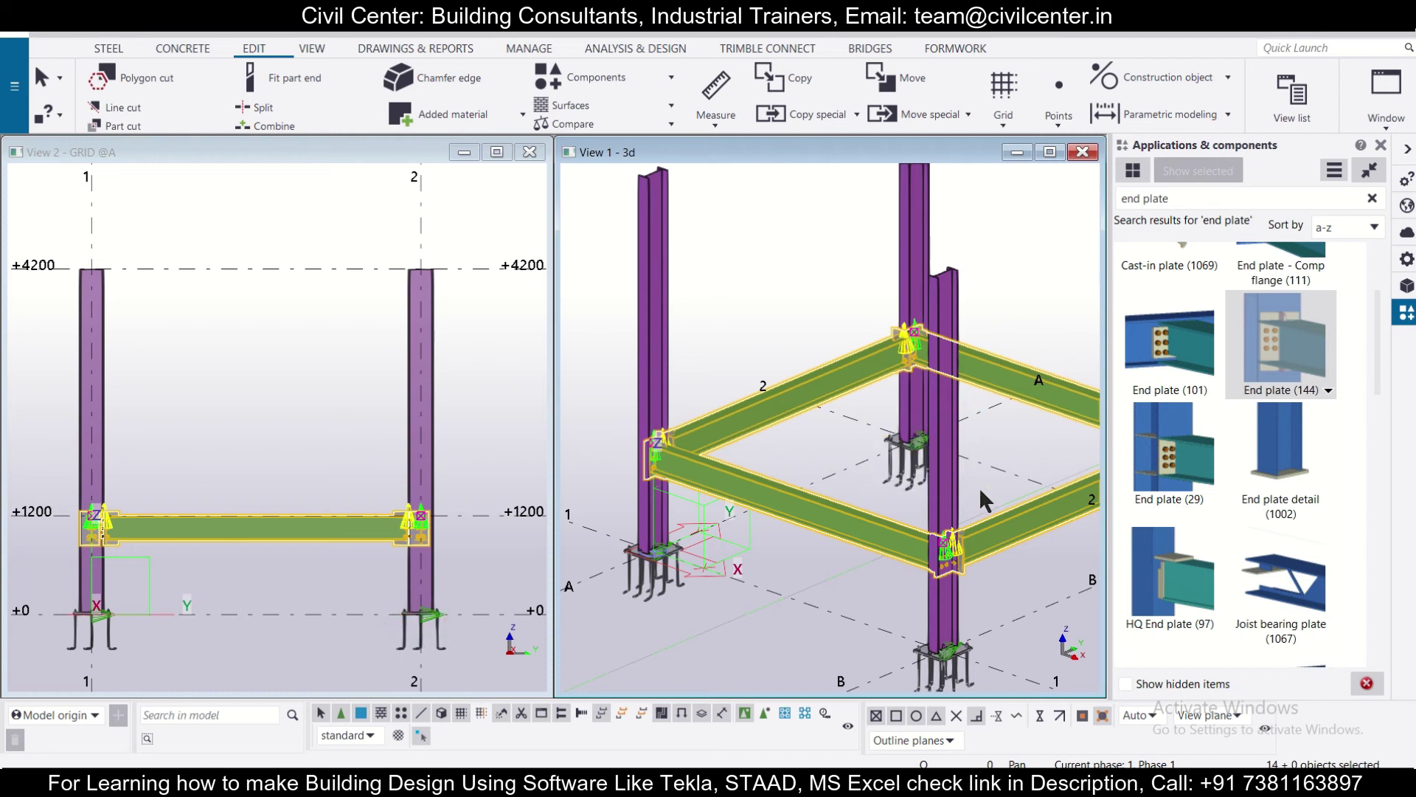
scroll(1040, 516, down, 3)
ctrl+click(1081, 542)
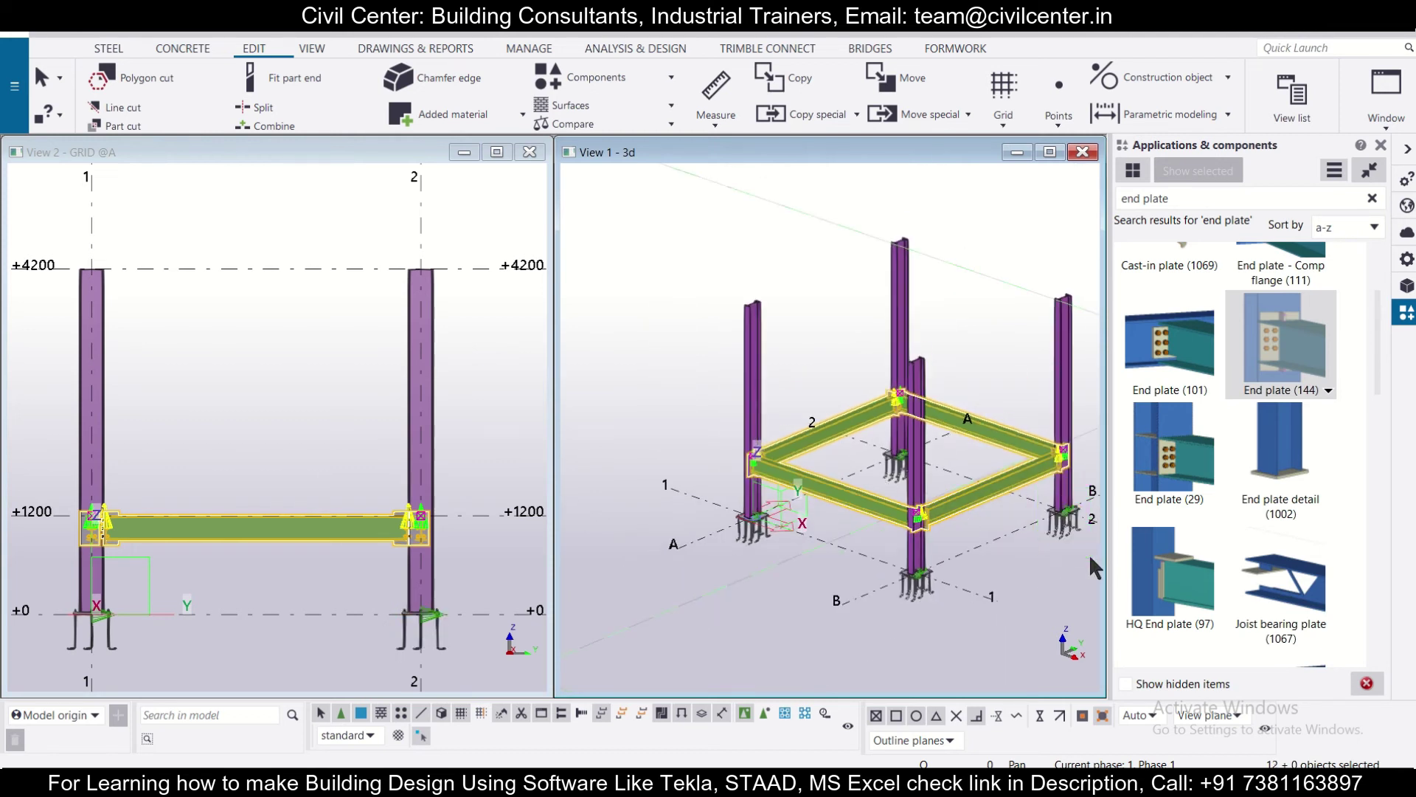
click(794, 84)
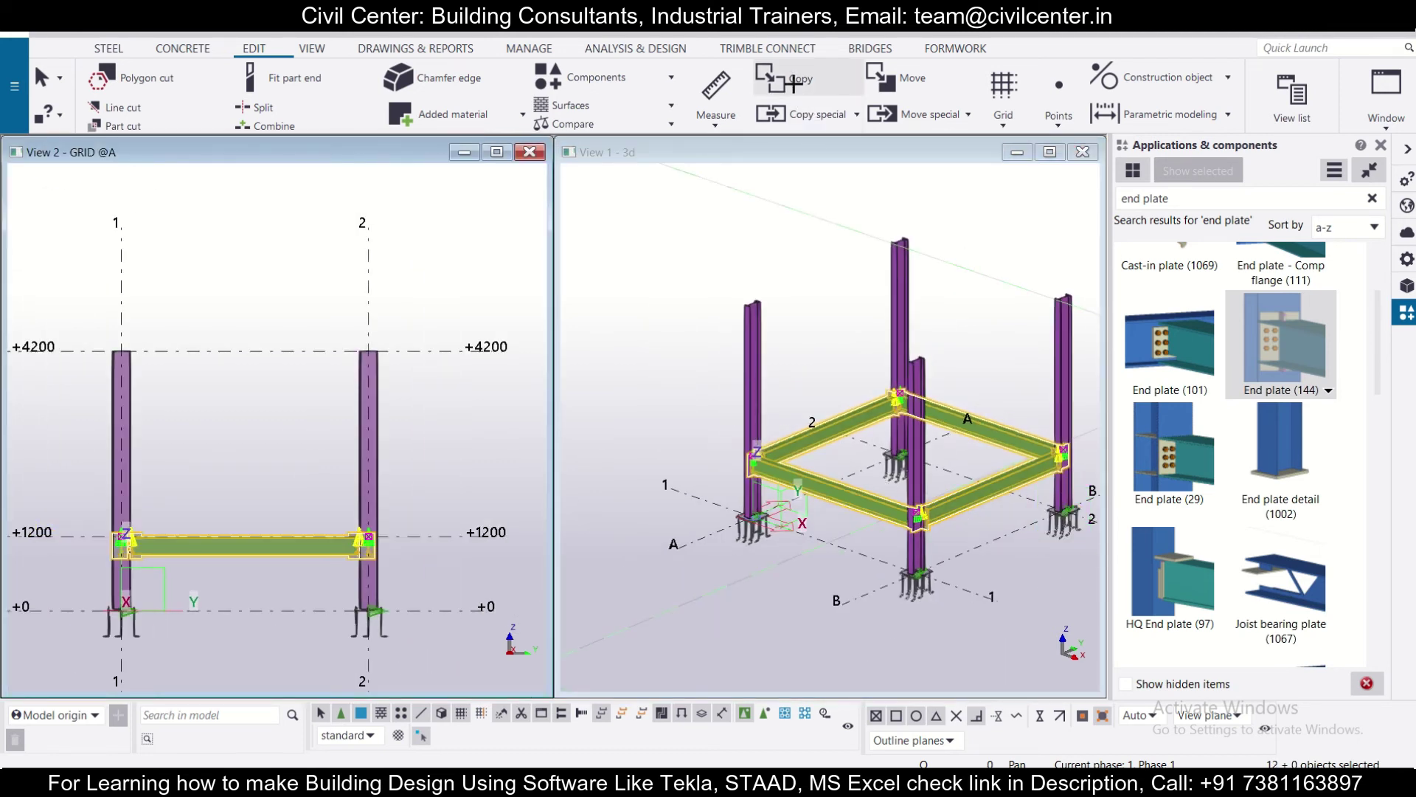
Copy the selection from the beam-end mid point at +1200 to the column top at +4200, choosing Do not expand.
scroll(122, 531, up, 5)
scroll(111, 567, up, 4)
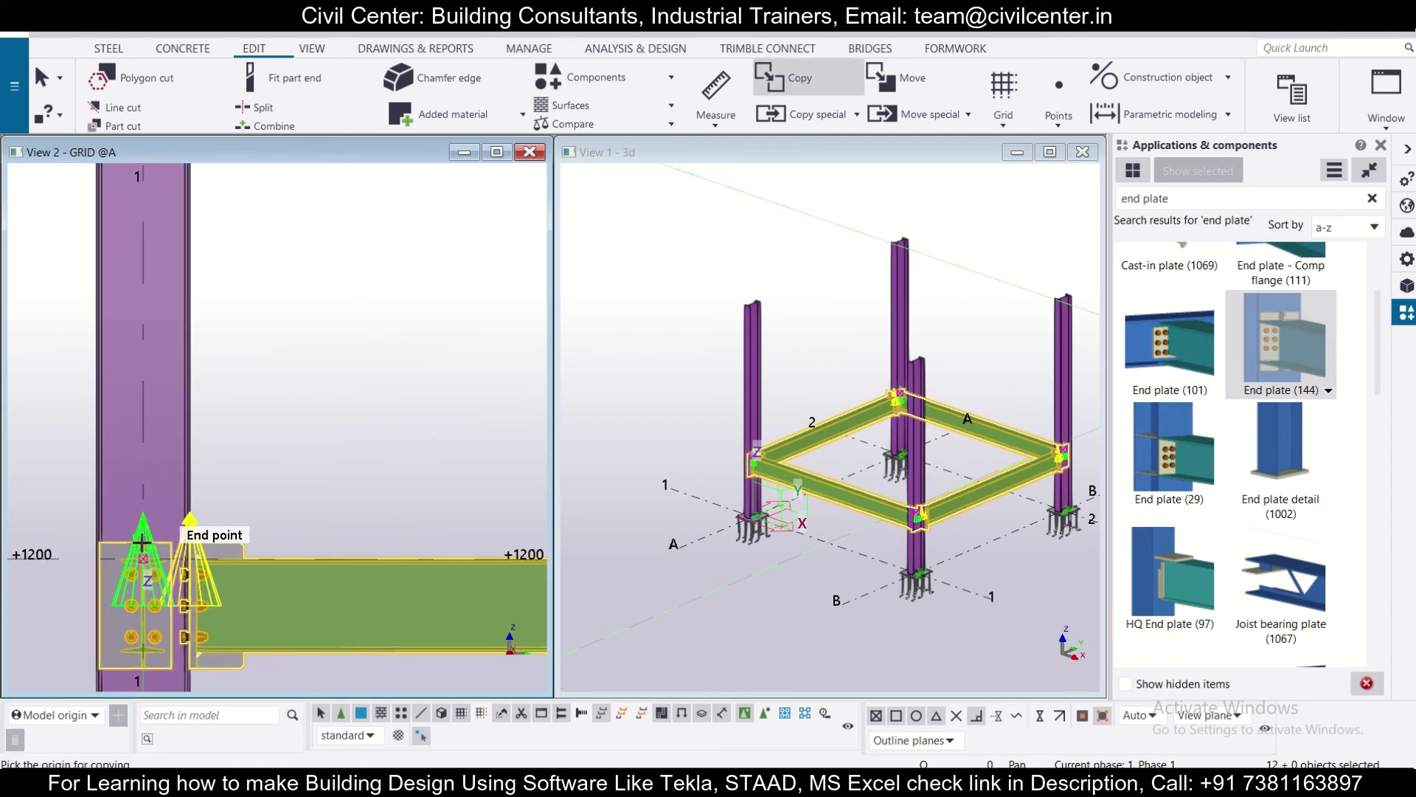
click(145, 555)
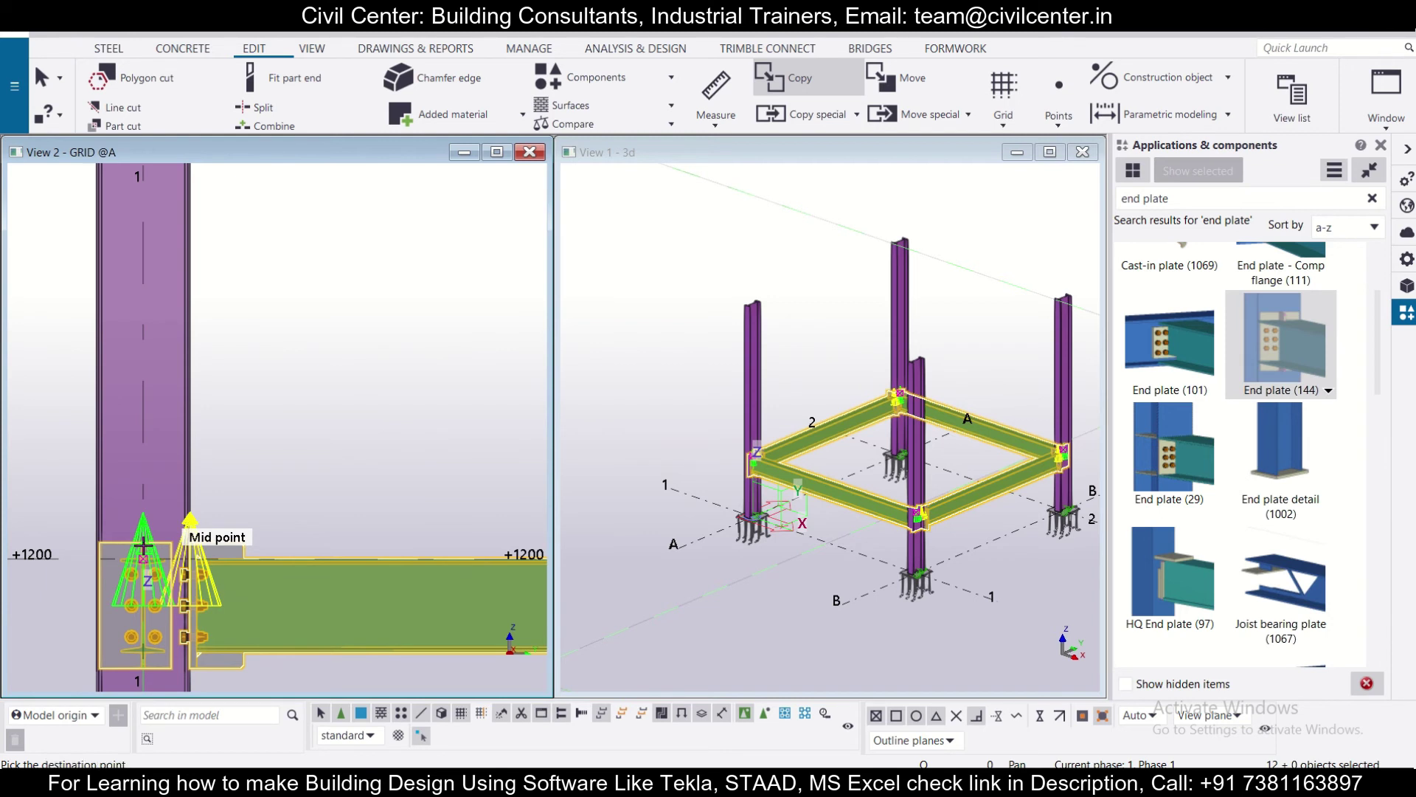
scroll(145, 554, down, 2)
middle_drag(148, 295, 185, 664)
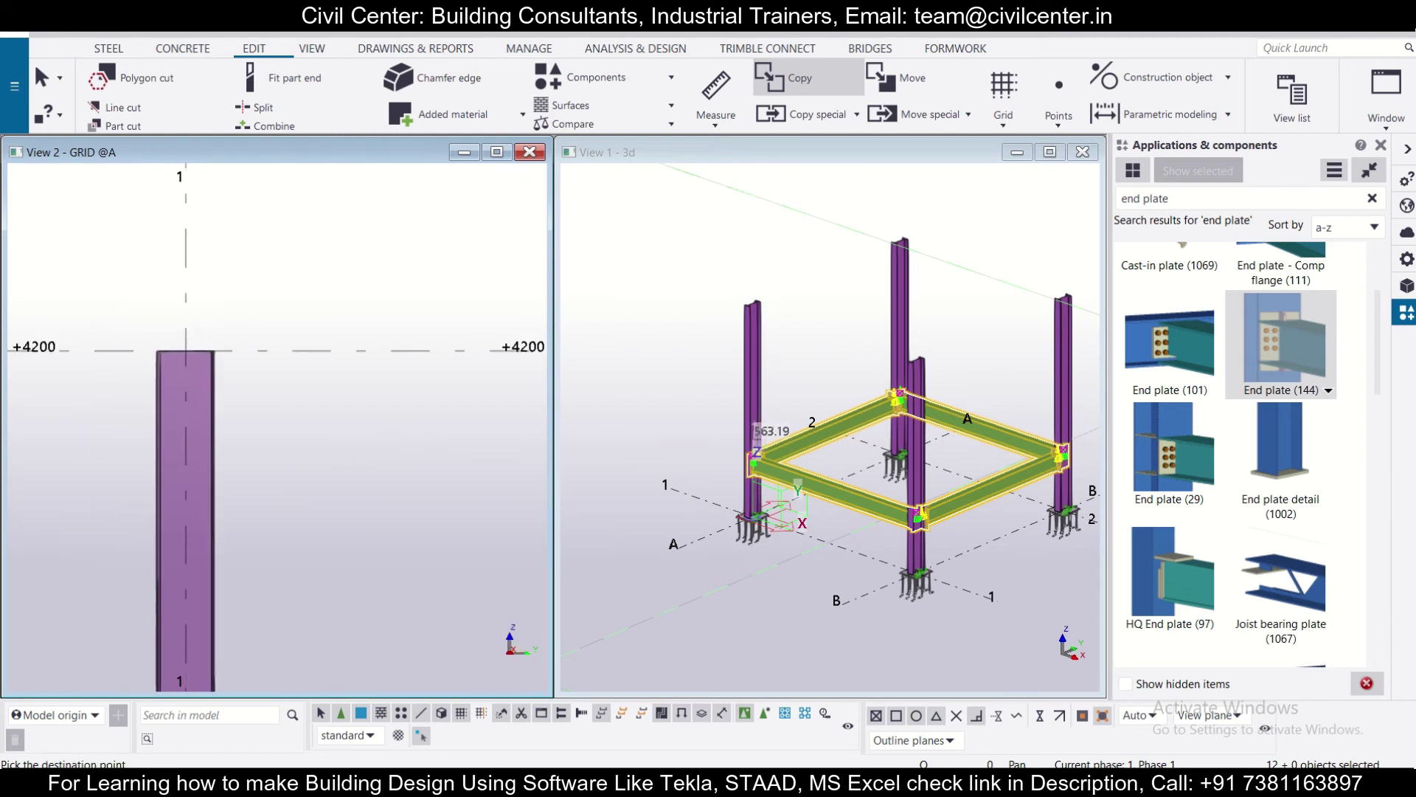
click(186, 351)
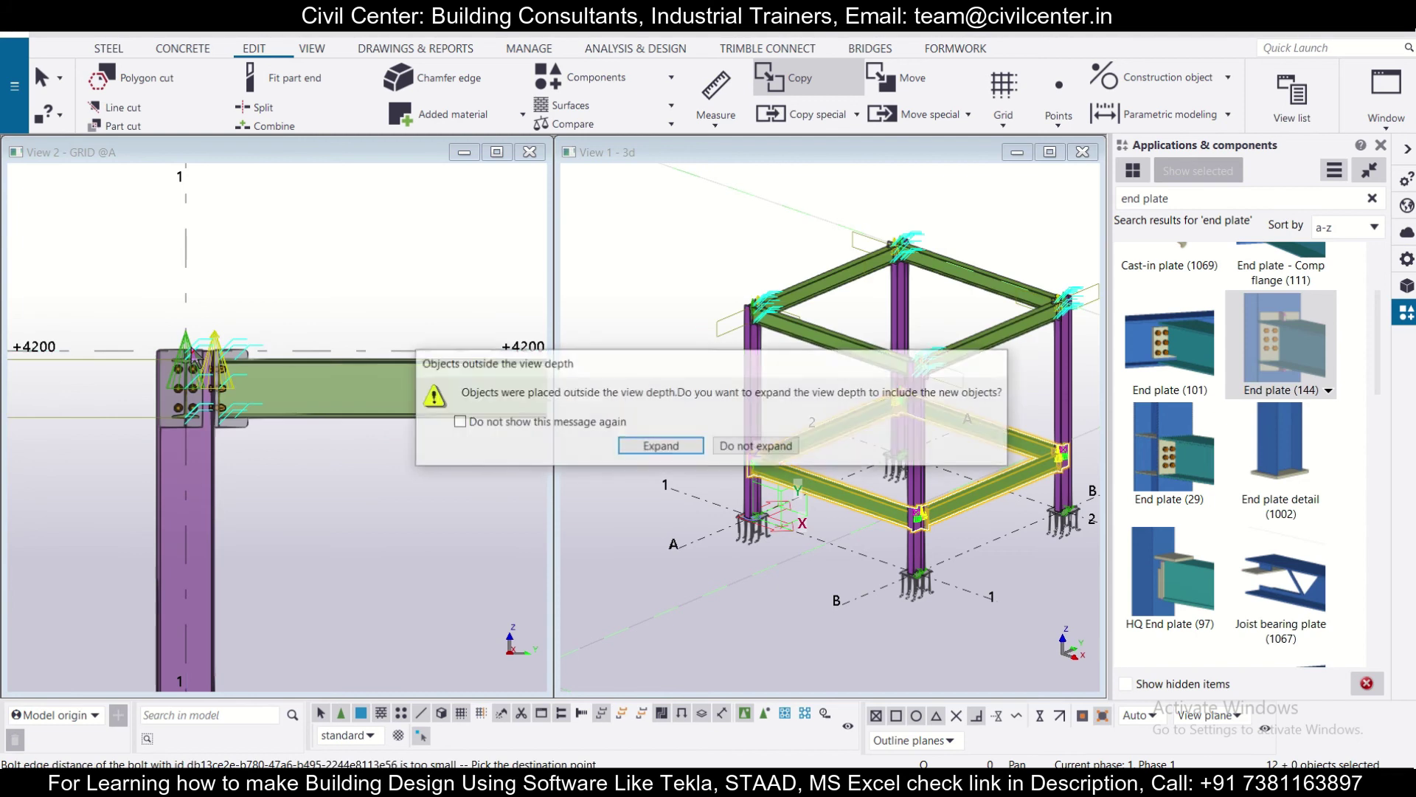
click(742, 447)
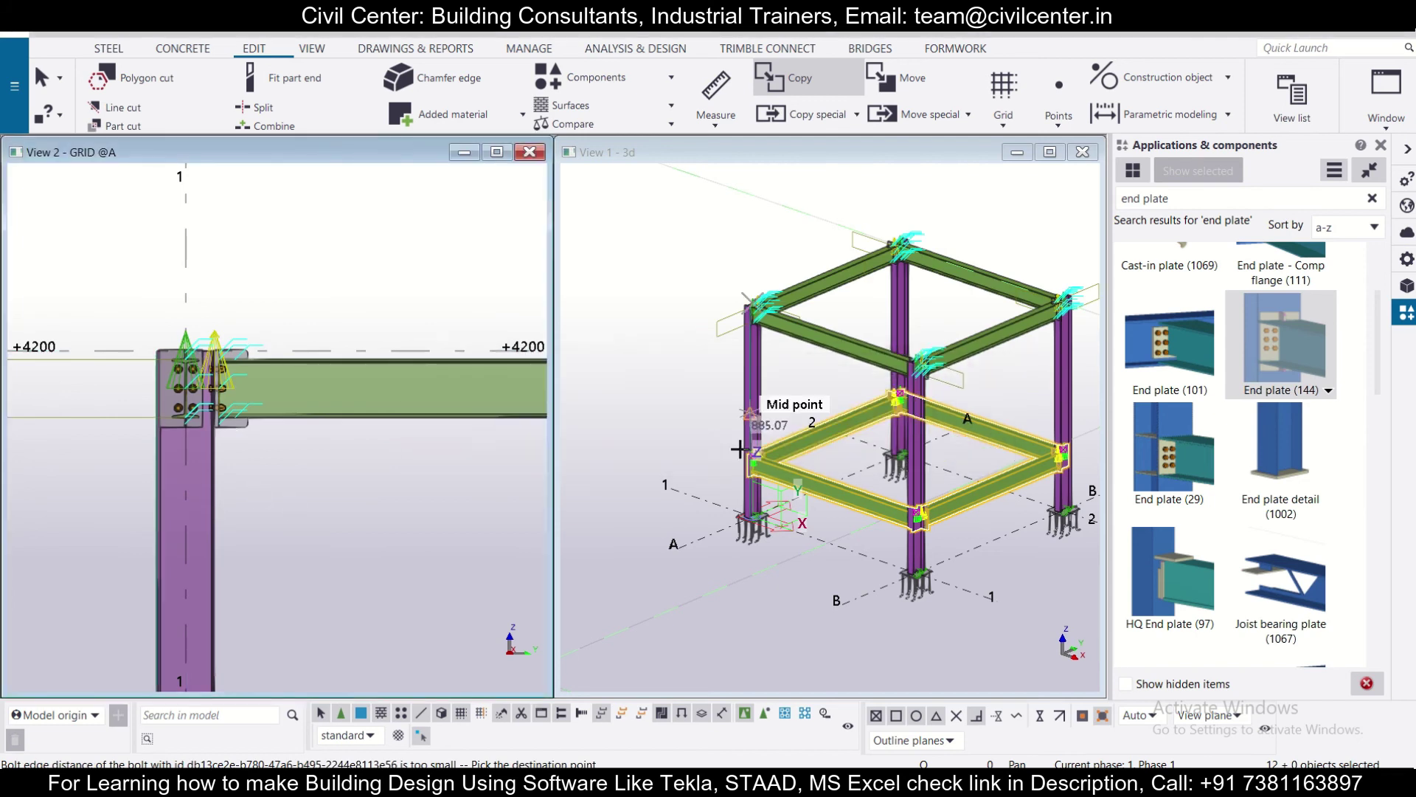
scroll(689, 484, down, 2)
key(Escape)
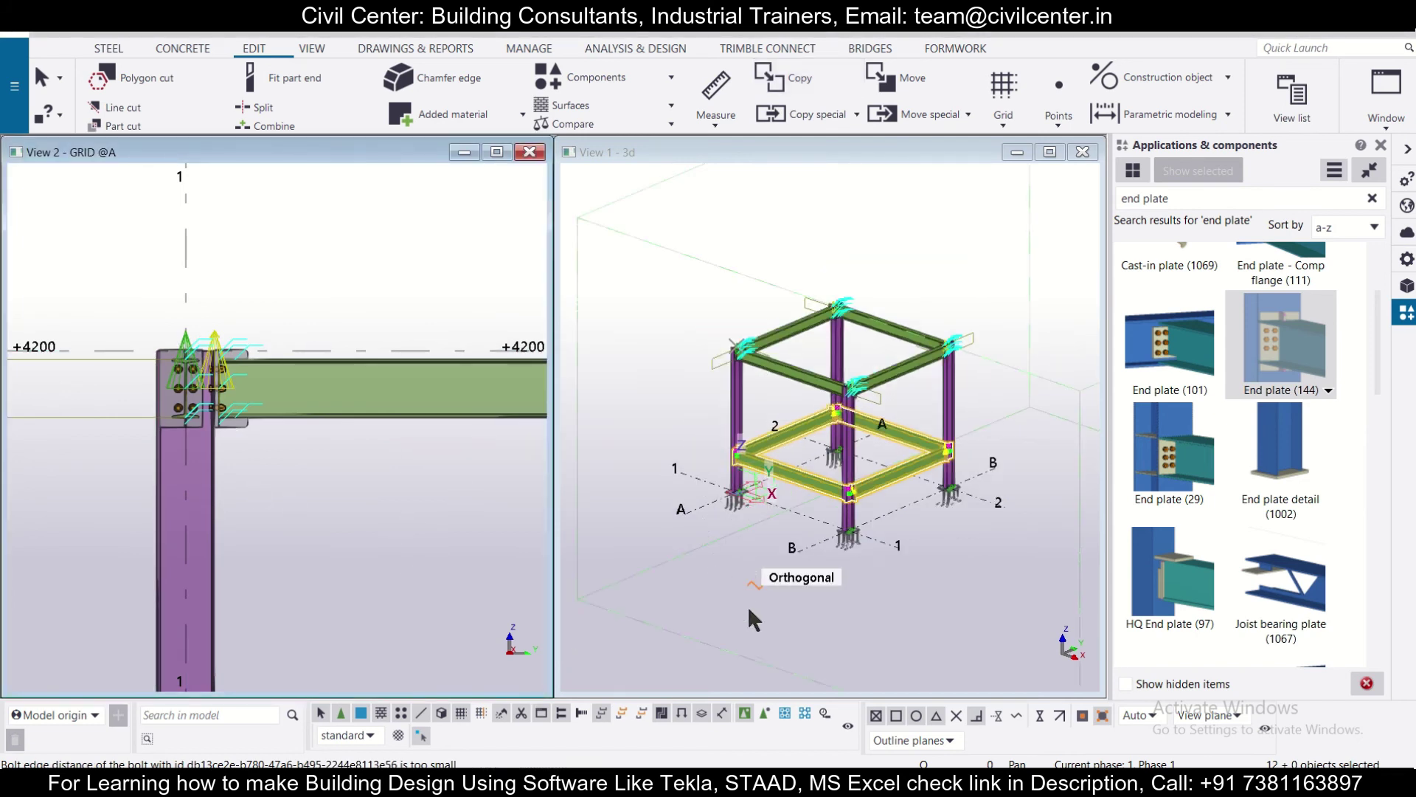
scroll(742, 592, down, 2)
middle_drag(742, 592, 775, 580)
scroll(895, 519, up, 2)
click(895, 520)
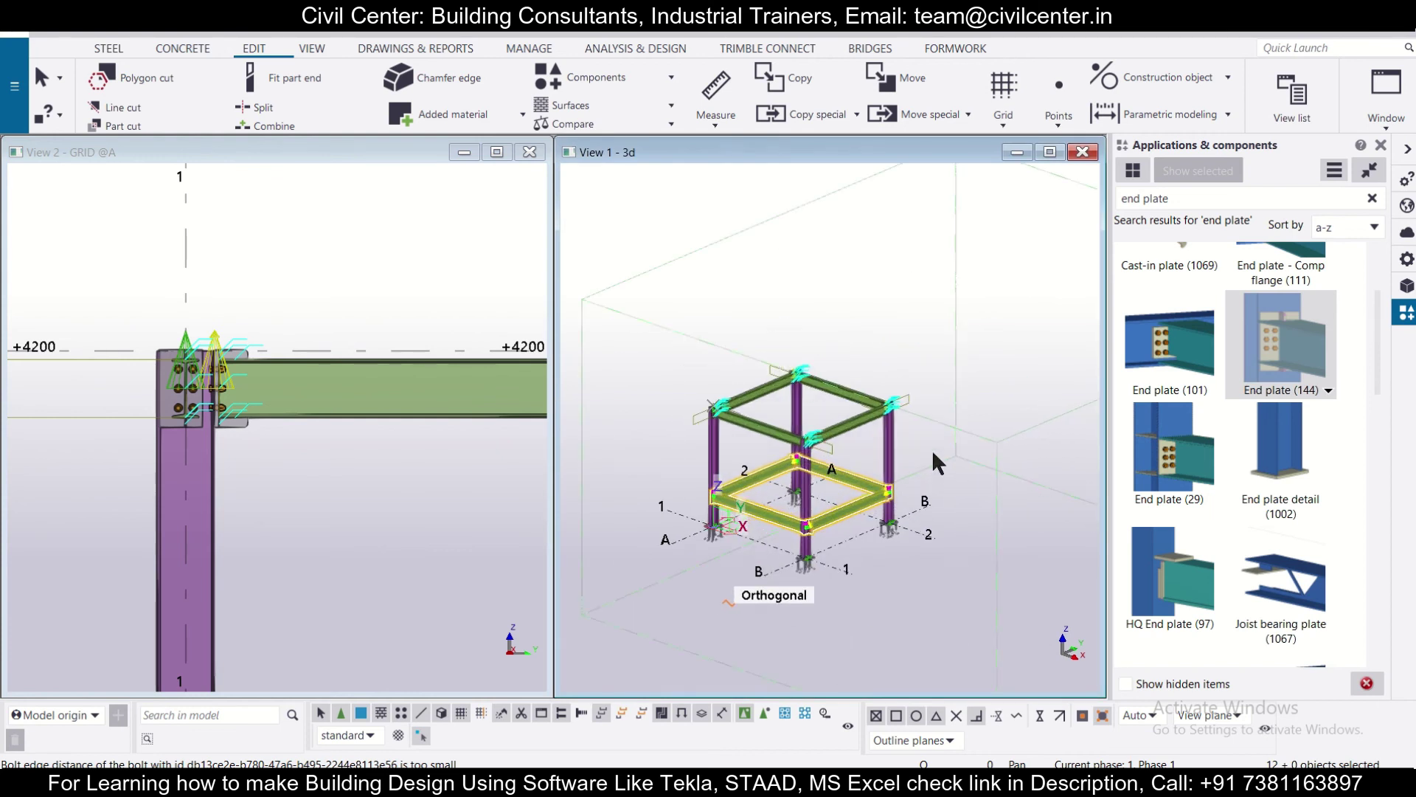
ctrl+middle_drag(932, 449, 931, 440)
right_click(929, 443)
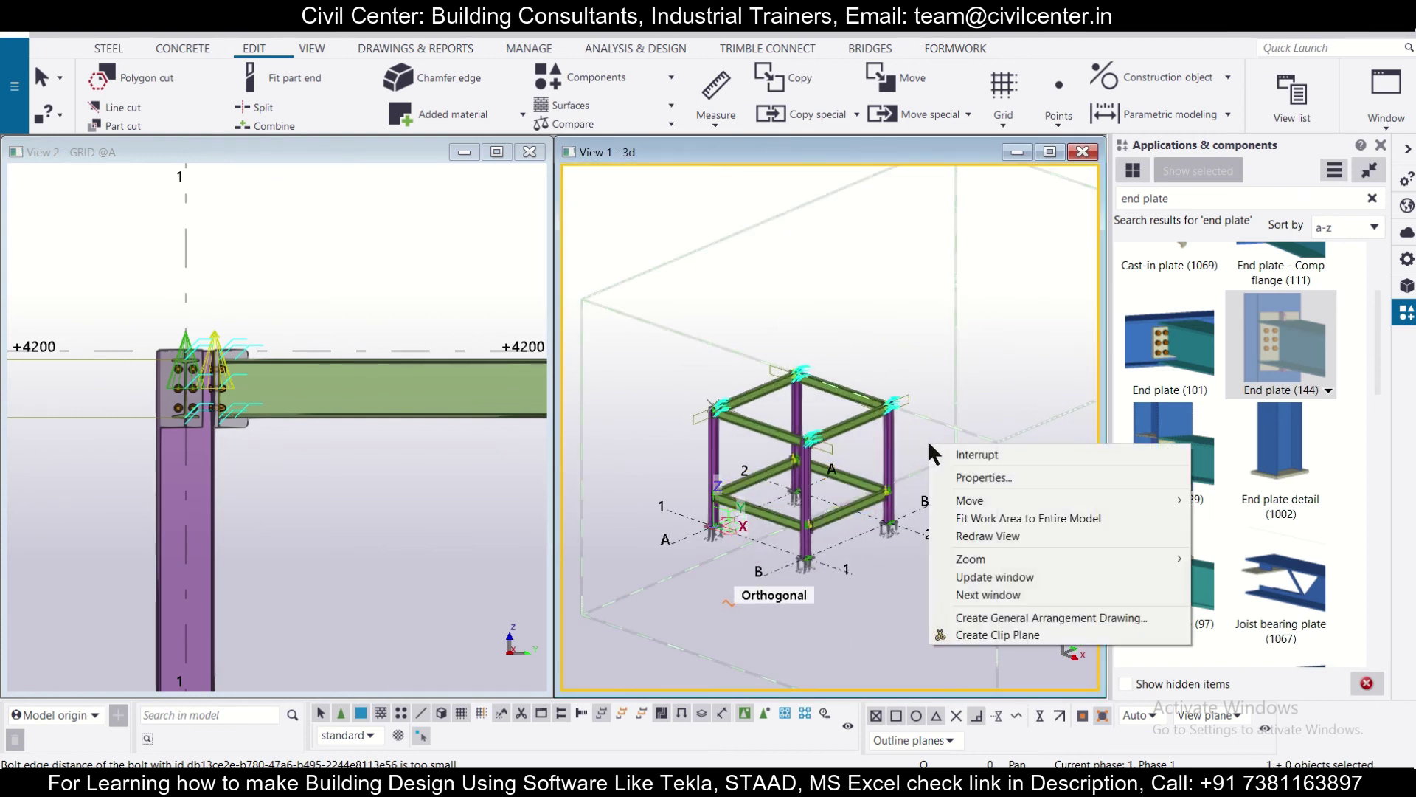
mouse_move(980, 566)
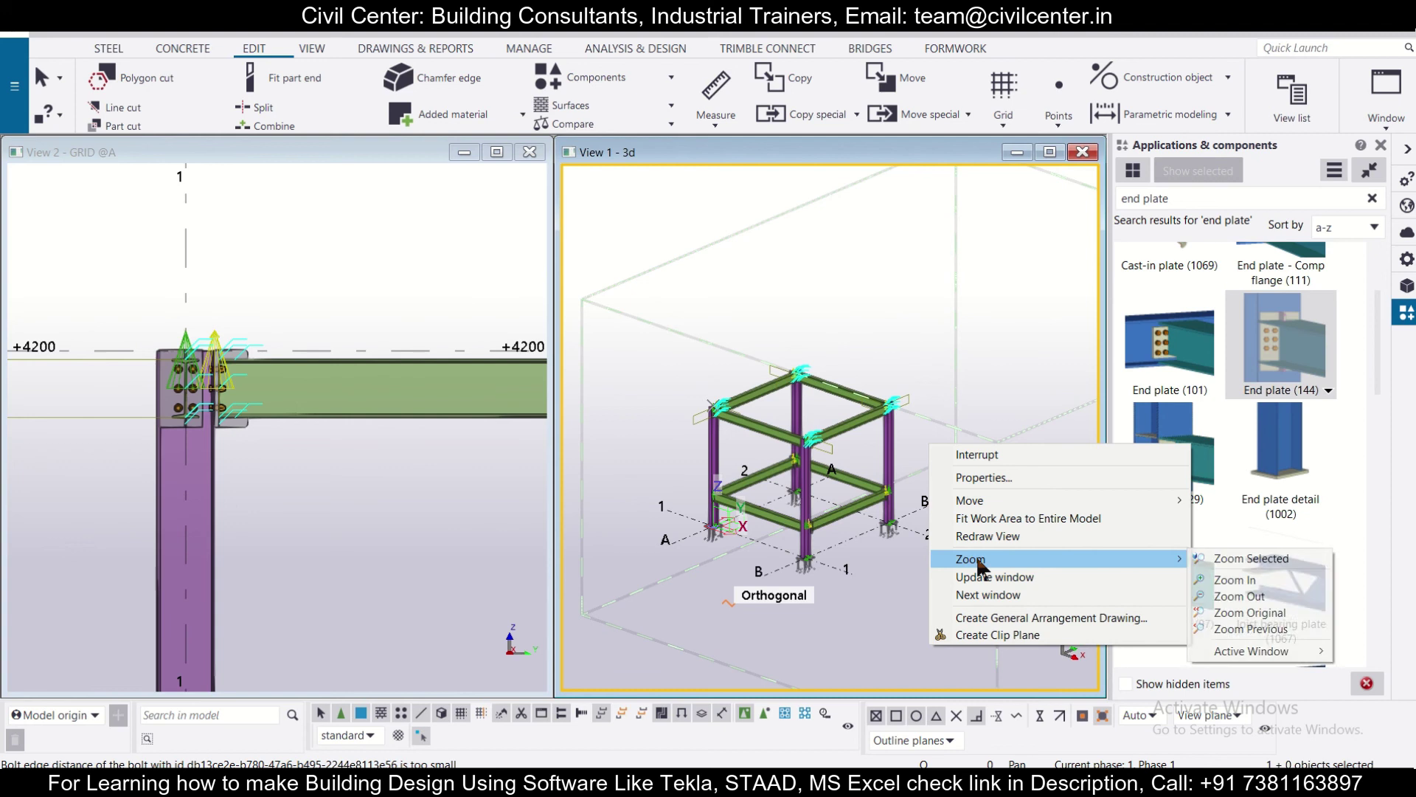
click(981, 535)
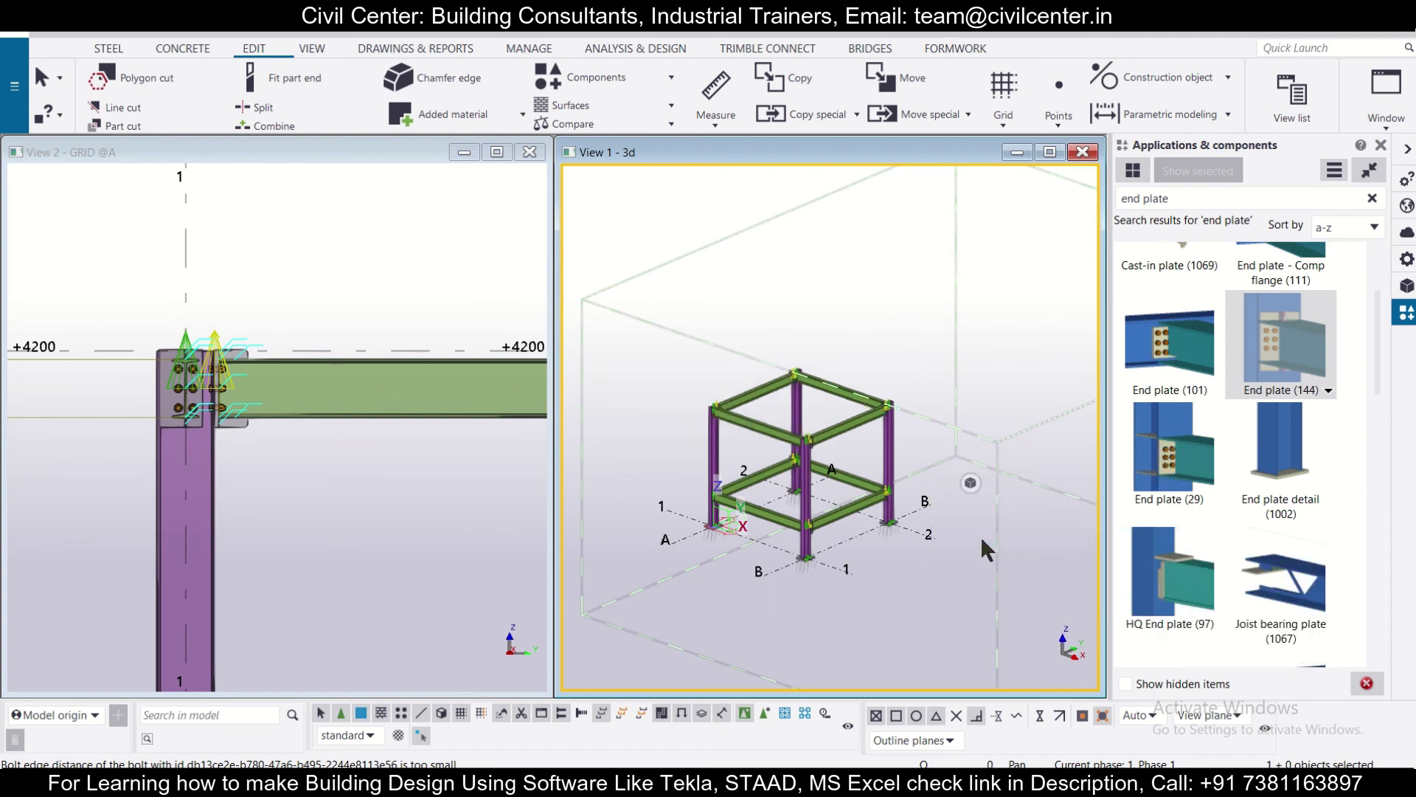
scroll(858, 438, up, 6)
scroll(945, 368, up, 5)
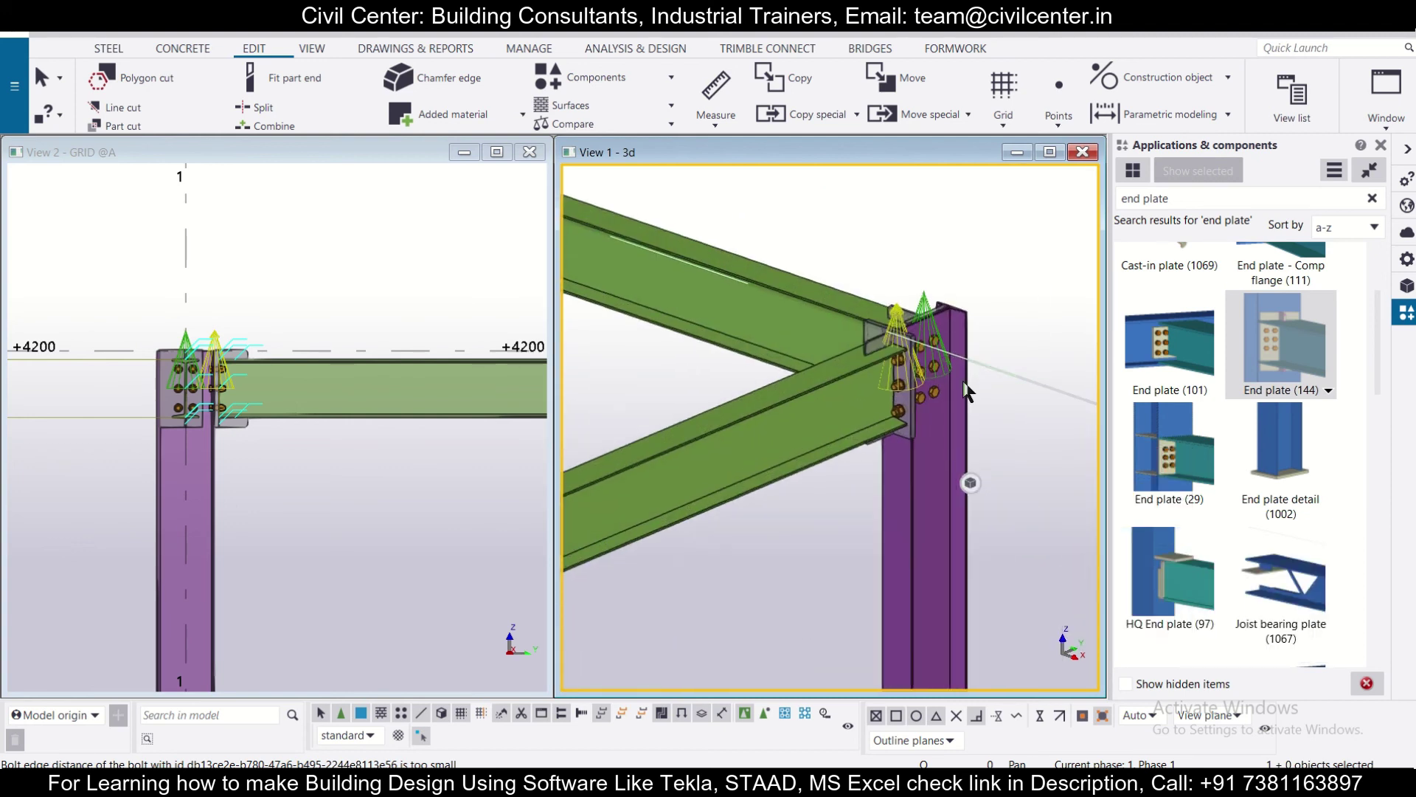
scroll(950, 376, down, 2)
scroll(950, 376, down, 6)
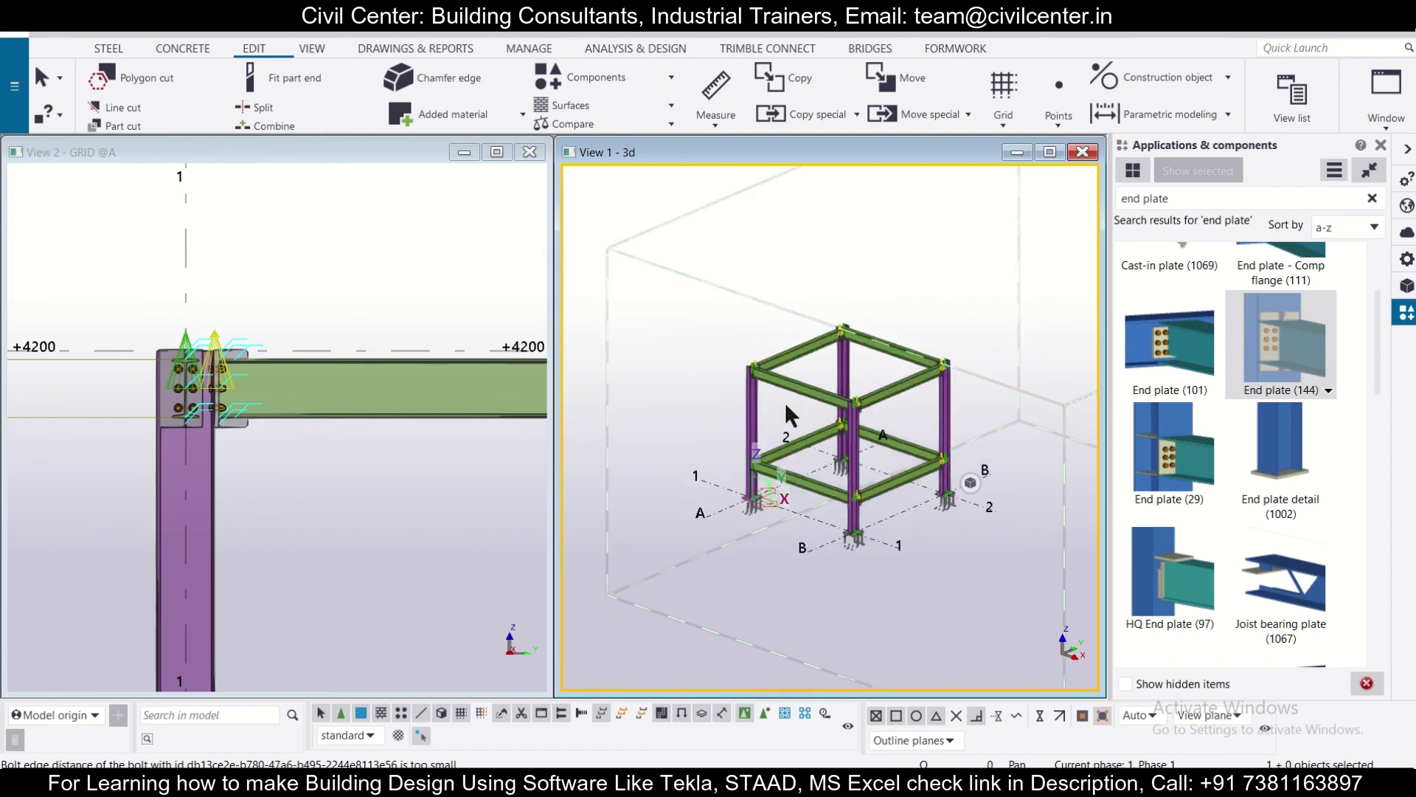
scroll(860, 422, up, 6)
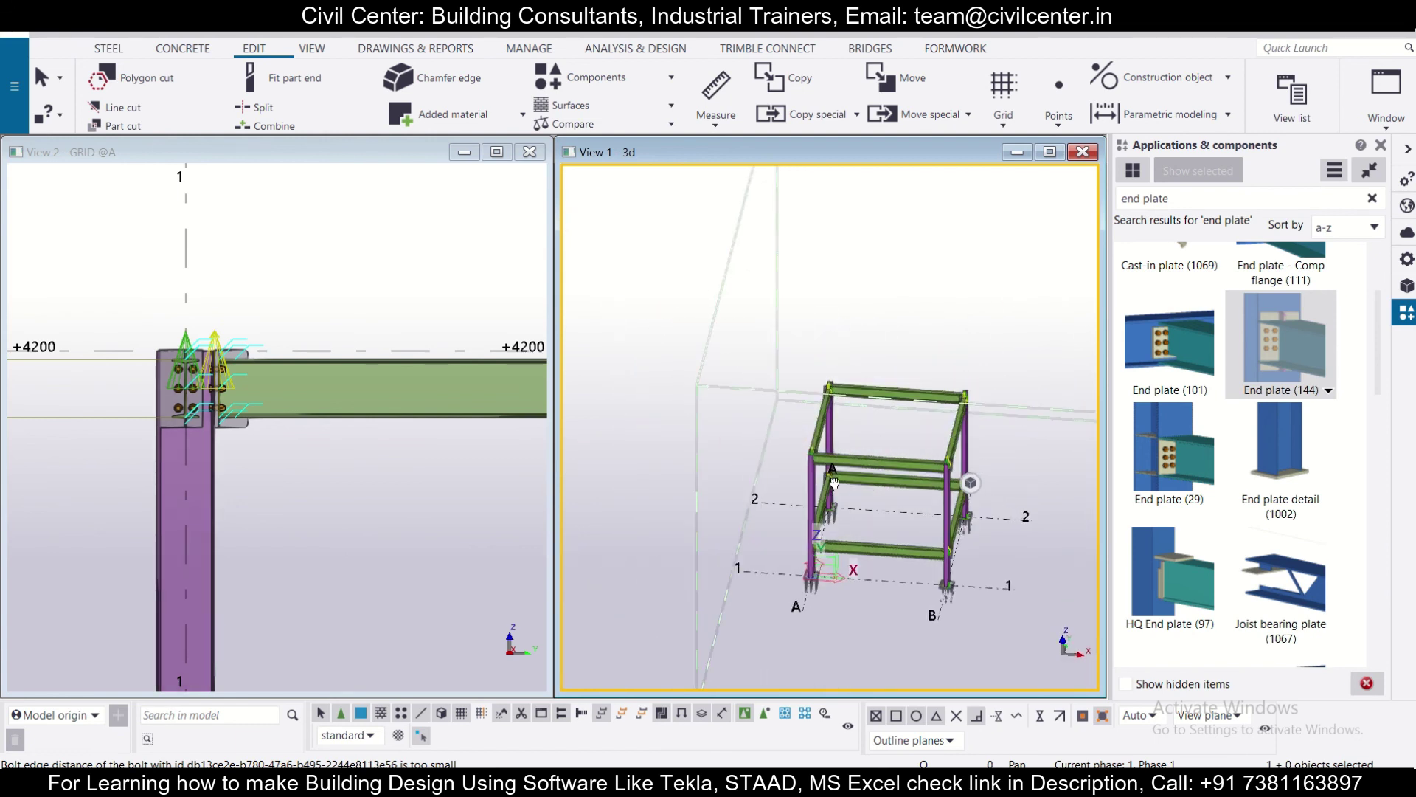
scroll(860, 422, down, 5)
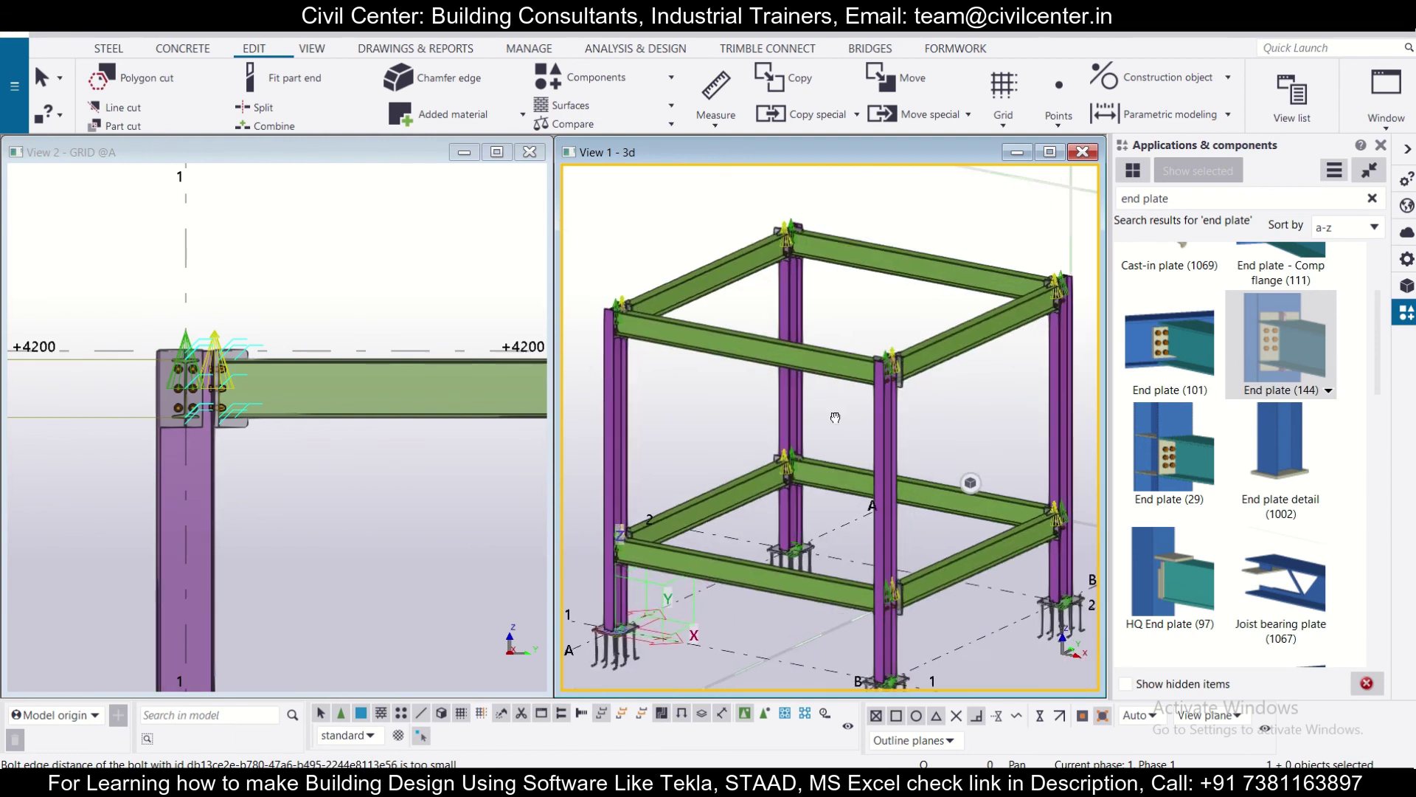
scroll(784, 357, up, 8)
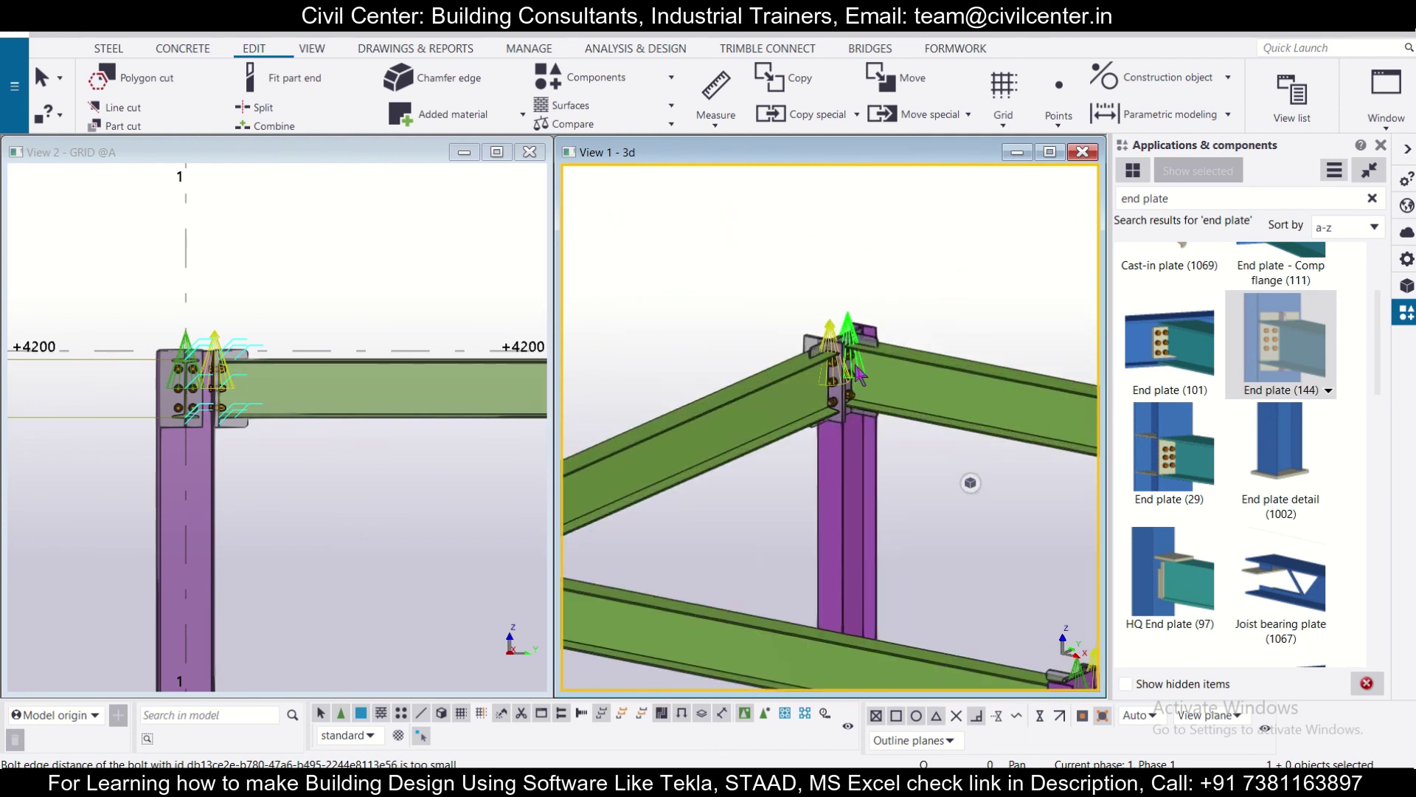
scroll(860, 377, down, 6)
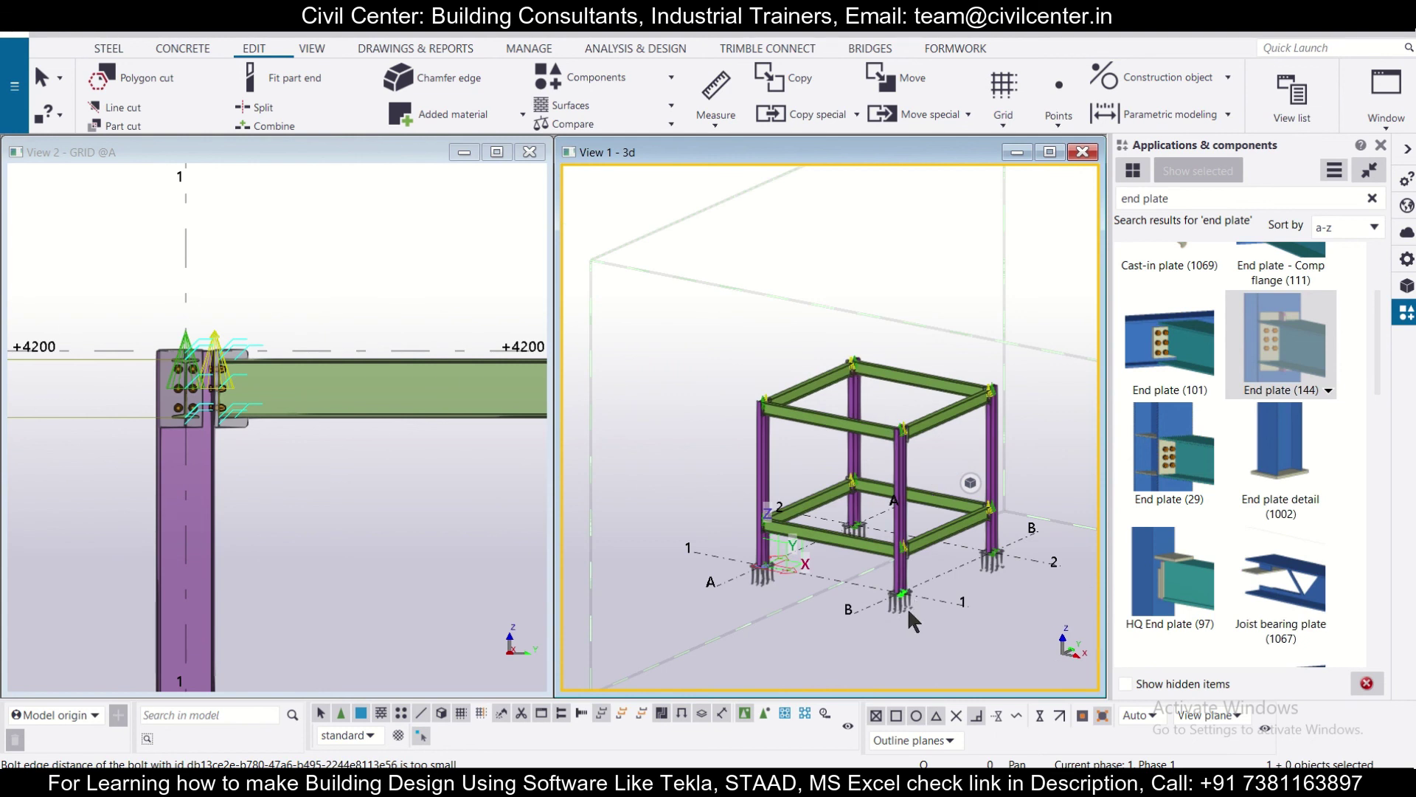
scroll(908, 608, up, 2)
scroll(908, 614, down, 2)
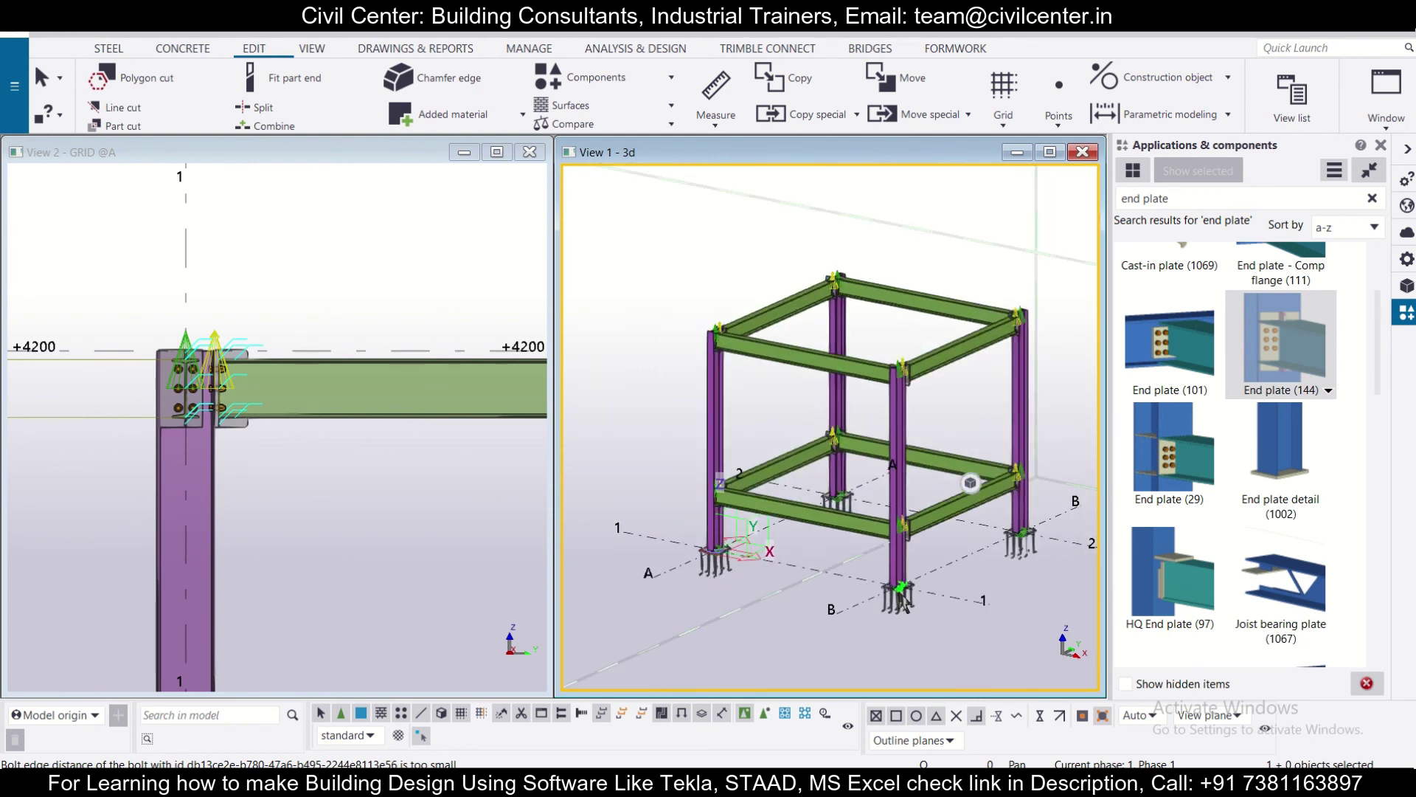